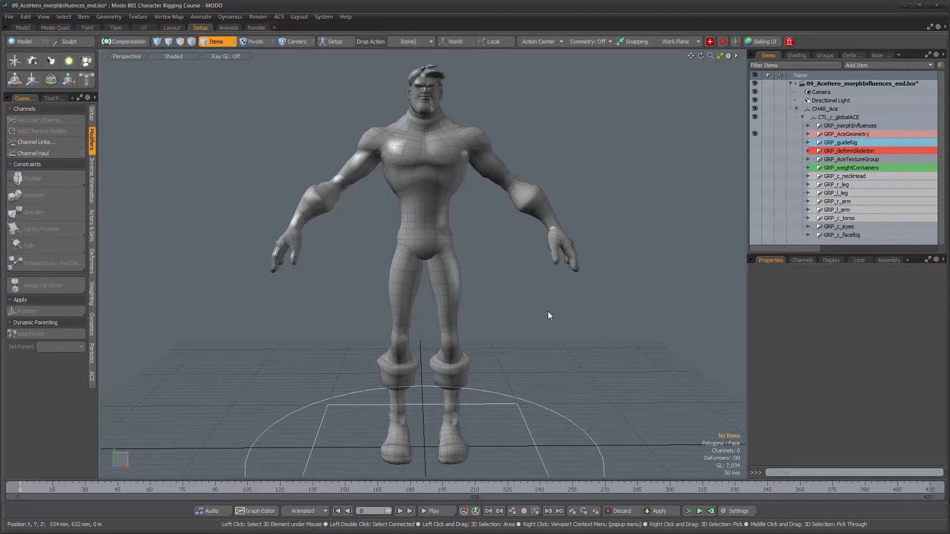
Examine the front of the character's upper body, from the head and shoulders down to the arms
{"action": "left_click_drag", "start_coordinate": [469, 226], "coordinate": [451, 260], "text": "alt"}
{"action": "left_click_drag", "start_coordinate": [414, 233], "coordinate": [411, 280], "text": "ctrl+alt"}
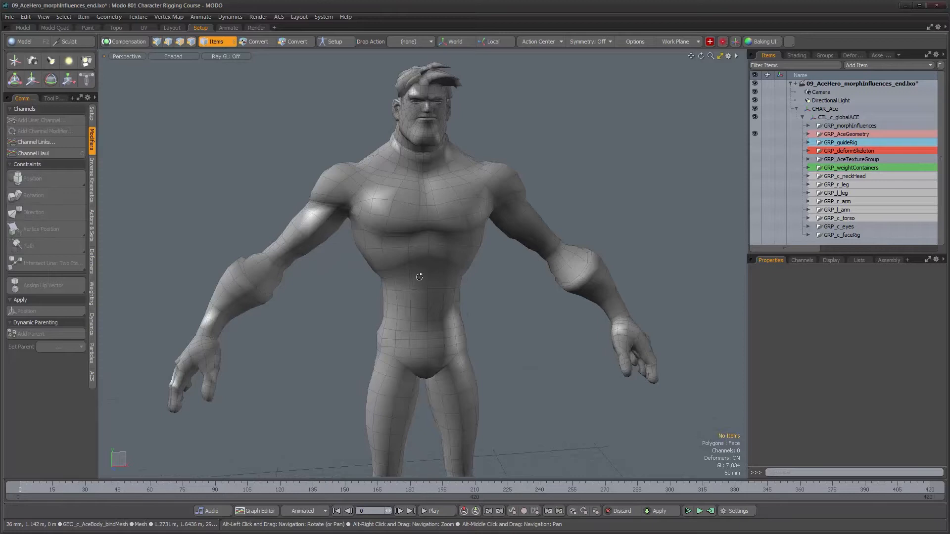
{"action": "middle_click_drag", "start_coordinate": [423, 223], "coordinate": [422, 265], "text": "alt"}
{"action": "right_click_drag", "start_coordinate": [422, 266], "coordinate": [463, 265], "text": "alt"}
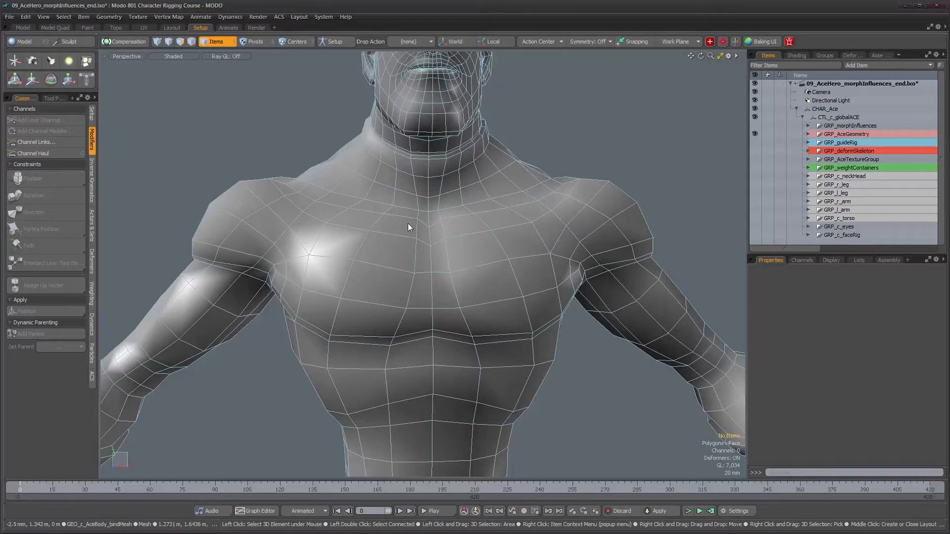
{"action": "left_click_drag", "start_coordinate": [433, 235], "coordinate": [340, 264], "text": "alt"}
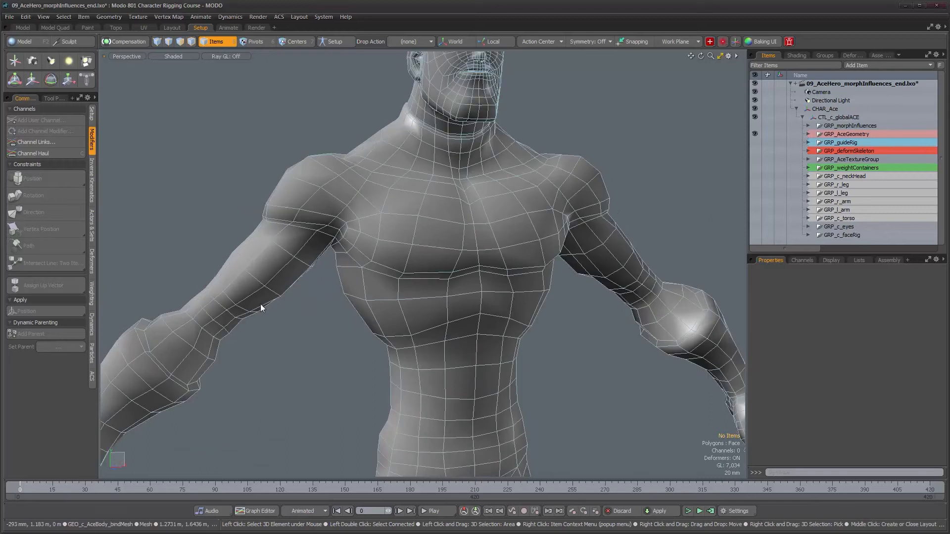
{"action": "left_click_drag", "start_coordinate": [340, 314], "coordinate": [363, 324], "text": "alt"}
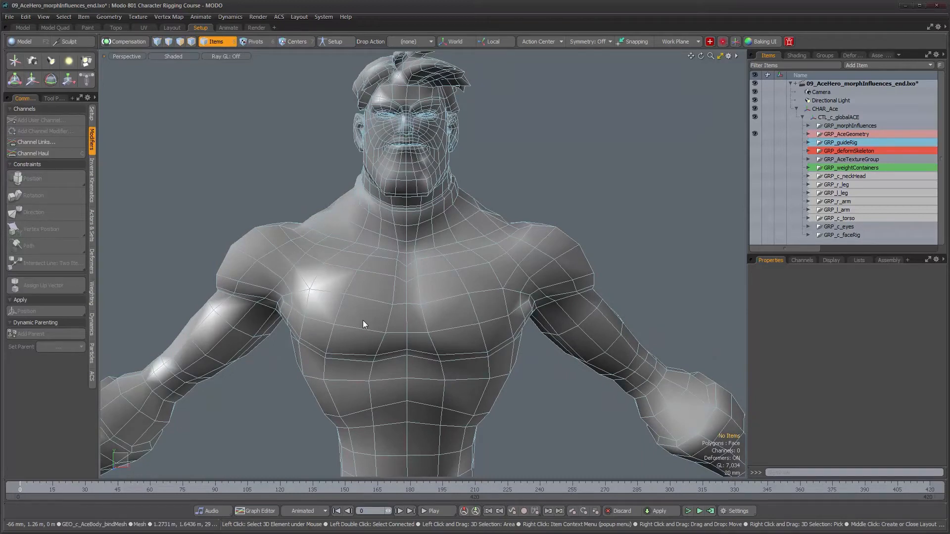
{"action": "left_click_drag", "start_coordinate": [363, 322], "coordinate": [412, 320], "text": "alt"}
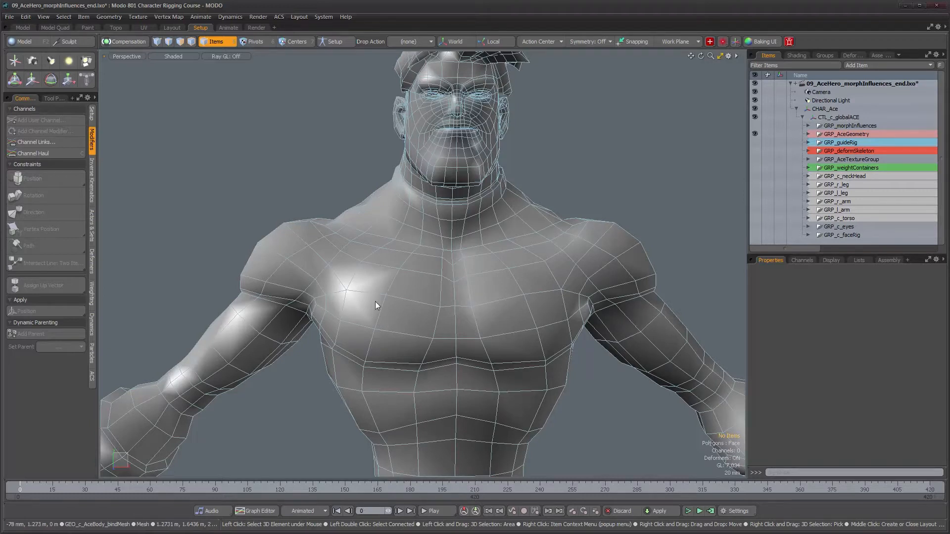
Examine the mesh of the character's back, shoulder blades and rear shoulders from several angles
{"action": "left_click_drag", "start_coordinate": [347, 337], "coordinate": [513, 331], "text": "alt"}
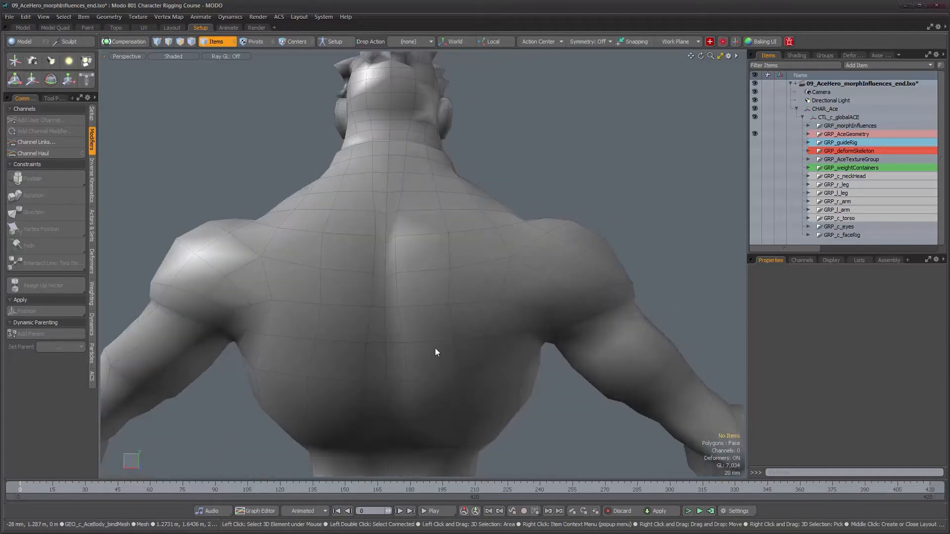
{"action": "left_click_drag", "start_coordinate": [419, 272], "coordinate": [382, 262], "text": "alt"}
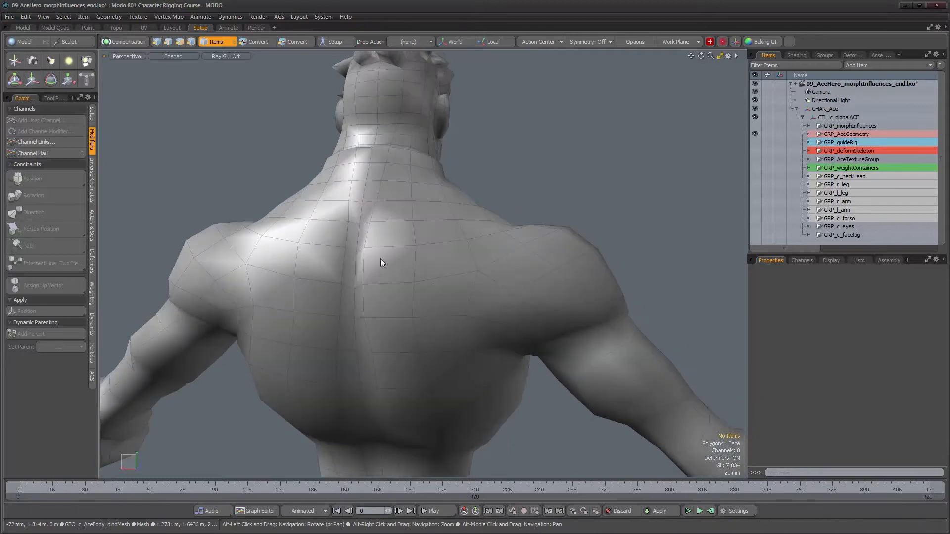
{"action": "left_click_drag", "start_coordinate": [415, 321], "coordinate": [444, 284], "text": "alt"}
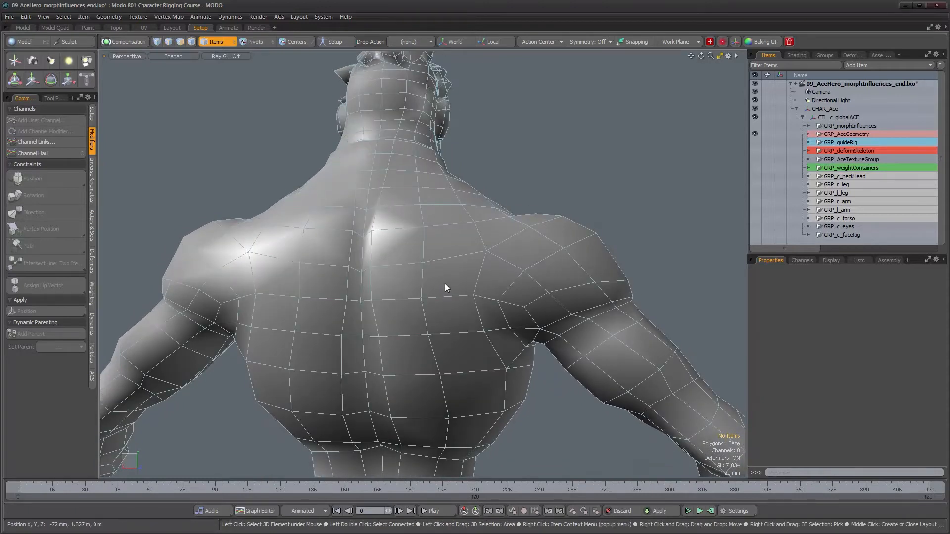
{"action": "left_click_drag", "start_coordinate": [452, 279], "coordinate": [494, 224], "text": "alt"}
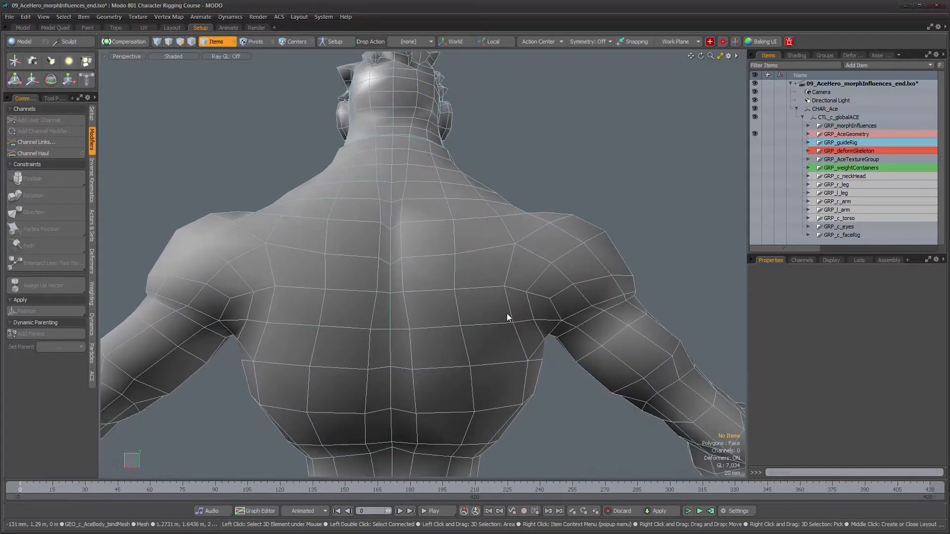
{"action": "left_click_drag", "start_coordinate": [507, 314], "coordinate": [504, 267], "text": "alt"}
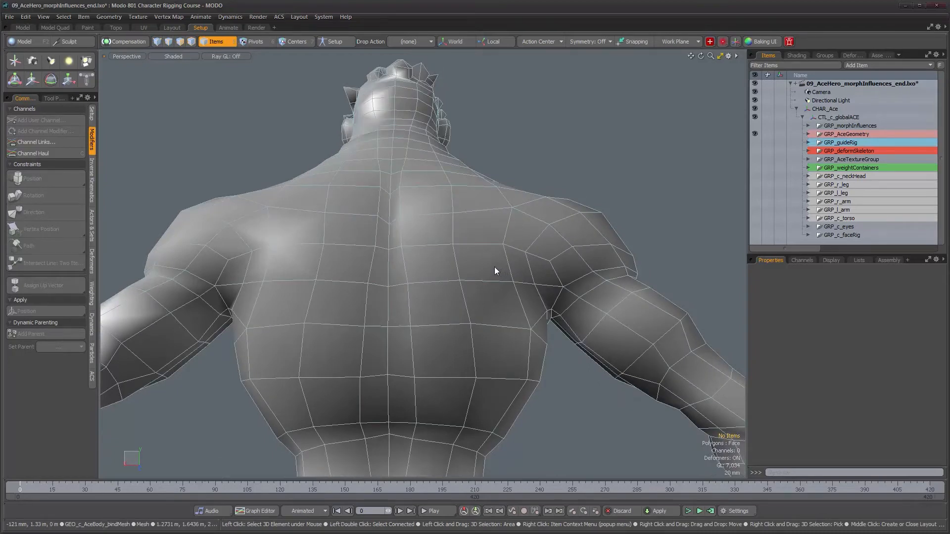
{"action": "left_click_drag", "start_coordinate": [492, 266], "coordinate": [506, 335], "text": "alt"}
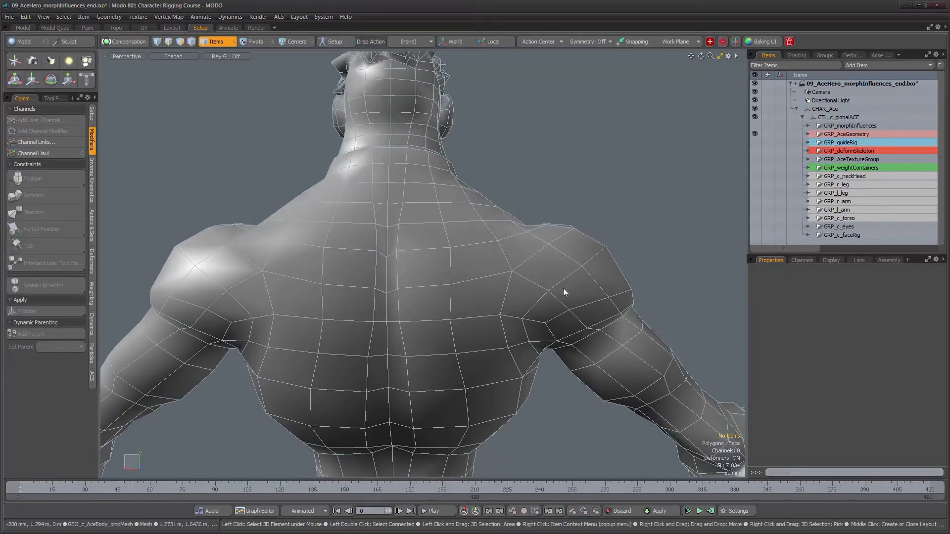
{"action": "left_click_drag", "start_coordinate": [497, 285], "coordinate": [423, 278], "text": "alt"}
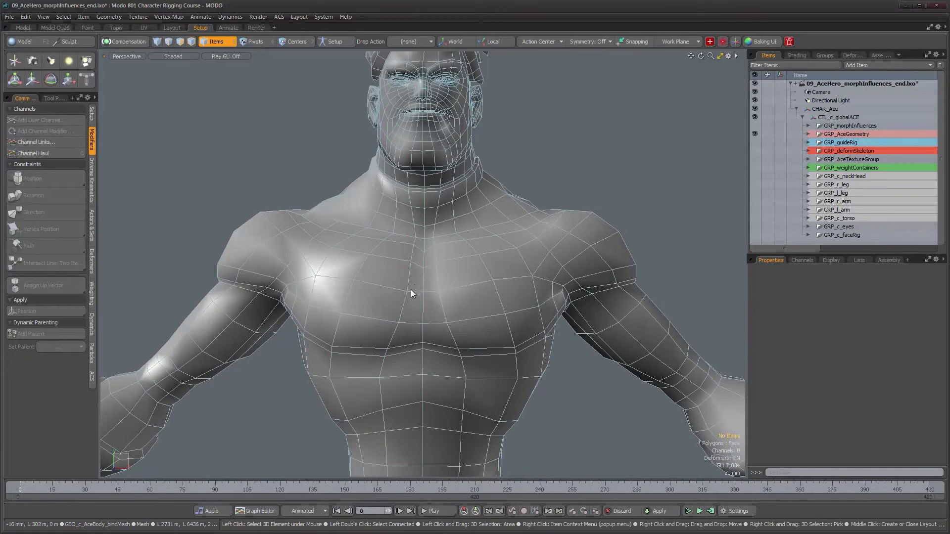
Examine the edge flow across the character's chest, collarbones and armpits up close from front and oblique angles
{"action": "scroll", "coordinate": [389, 303], "scroll_direction": "up", "scroll_amount": 1, "text": "alt"}
{"action": "middle_click_drag", "start_coordinate": [385, 316], "coordinate": [384, 318], "text": "alt"}
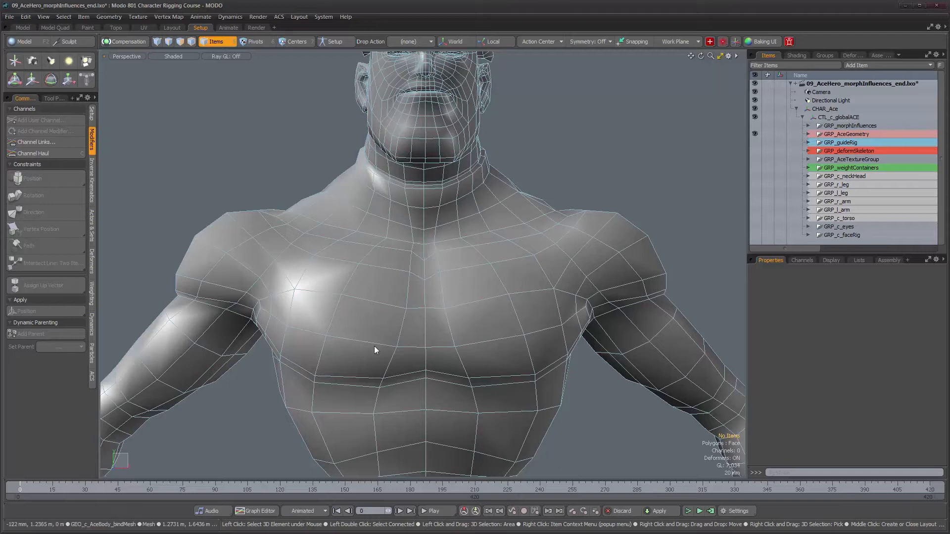
{"action": "mouse_move", "coordinate": [334, 325]}
{"action": "left_mouse_down", "text": "alt"}
{"action": "mouse_move", "coordinate": [354, 344]}
{"action": "mouse_move", "coordinate": [325, 328]}
{"action": "left_mouse_up", "text": "alt"}
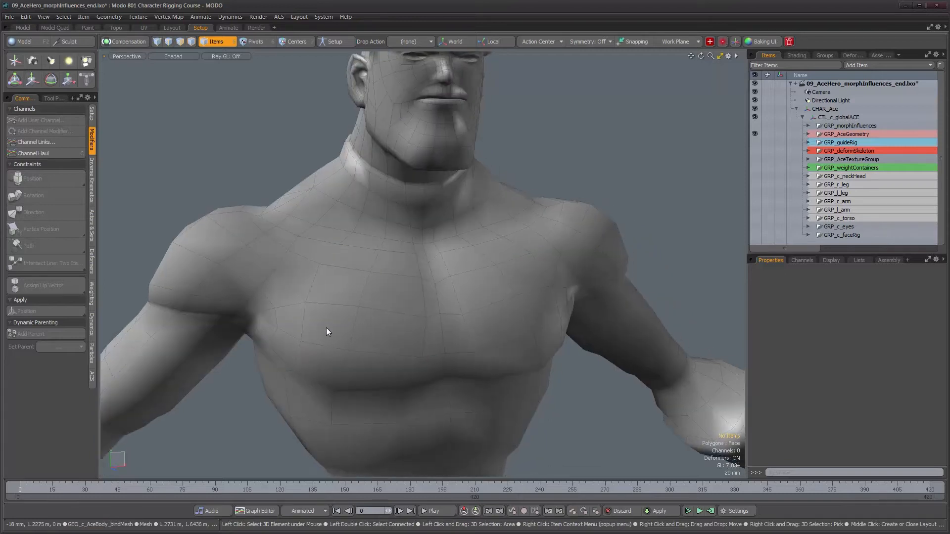
{"action": "left_click_drag", "start_coordinate": [414, 349], "coordinate": [276, 364], "text": "alt"}
{"action": "mouse_move", "coordinate": [407, 318]}
{"action": "left_mouse_down", "text": "alt"}
{"action": "mouse_move", "coordinate": [446, 335]}
{"action": "mouse_move", "coordinate": [411, 326]}
{"action": "mouse_move", "coordinate": [425, 351]}
{"action": "mouse_move", "coordinate": [414, 331]}
{"action": "left_mouse_up", "text": "alt"}
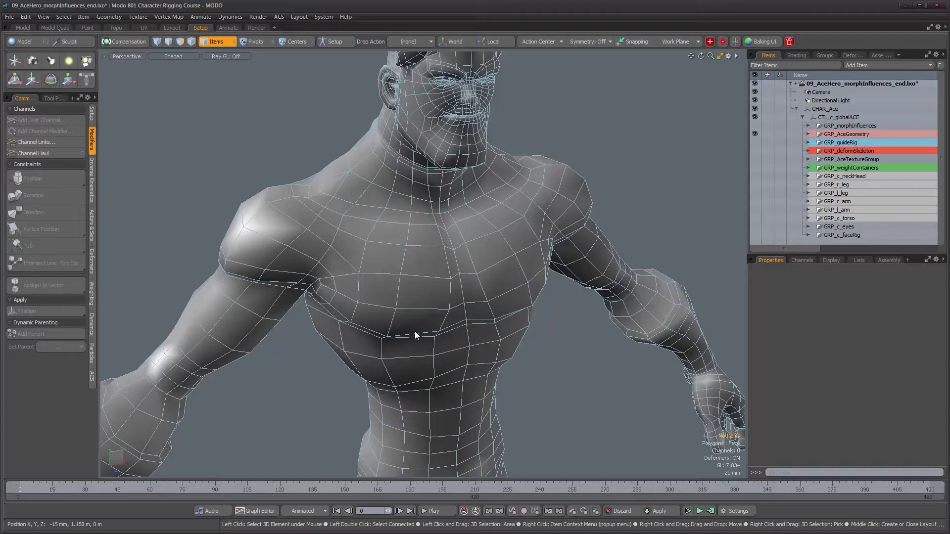
{"action": "left_click_drag", "start_coordinate": [458, 312], "coordinate": [434, 270], "text": "alt"}
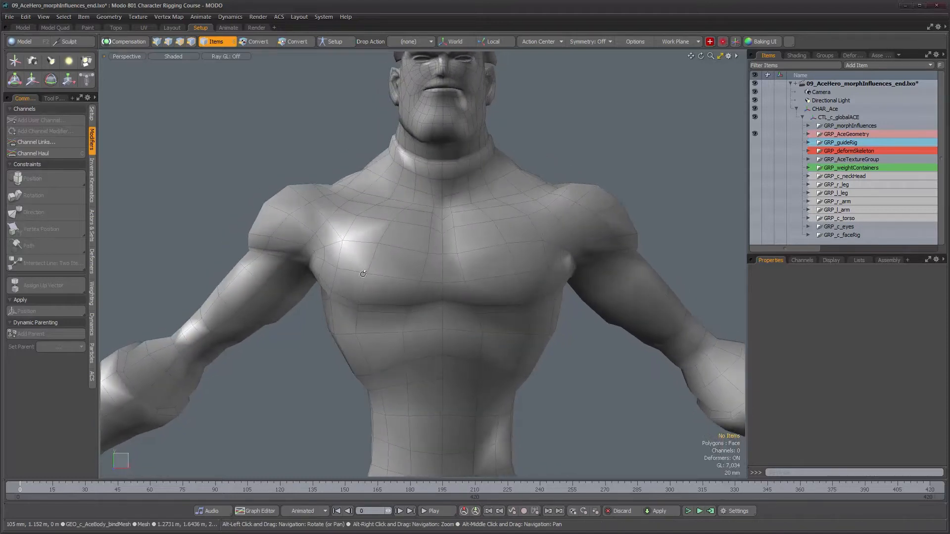
{"action": "right_click_drag", "start_coordinate": [363, 278], "coordinate": [392, 281], "text": "alt"}
{"action": "left_click_drag", "start_coordinate": [432, 299], "coordinate": [441, 343], "text": "alt"}
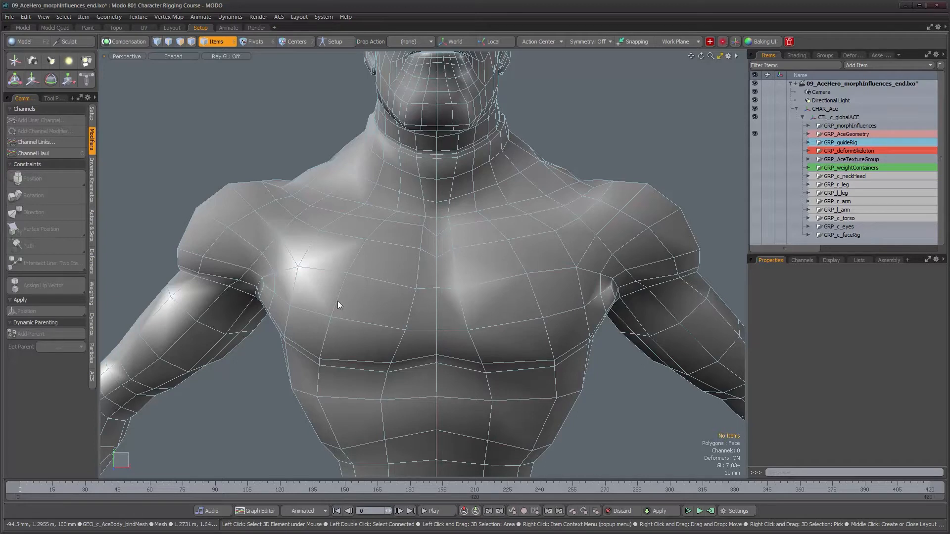
{"action": "left_click_drag", "start_coordinate": [350, 307], "coordinate": [350, 310], "text": "alt"}
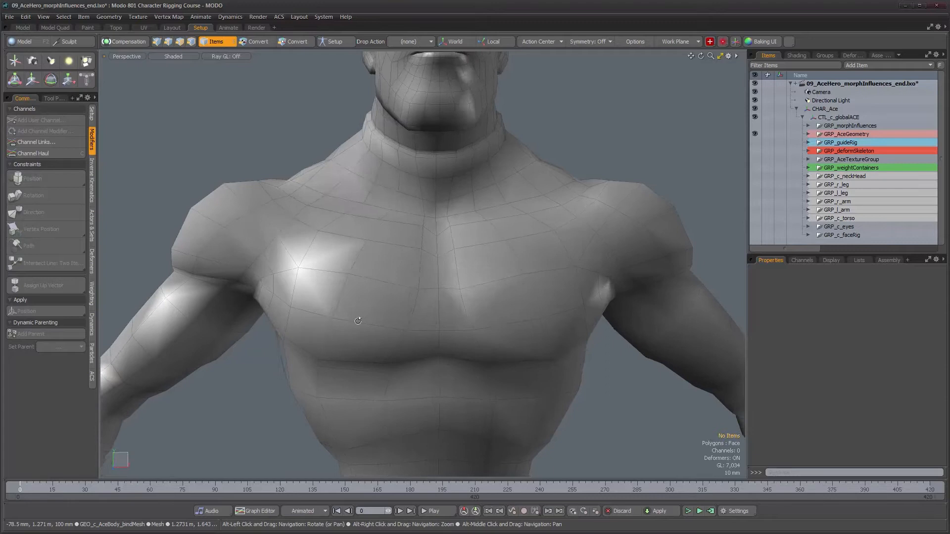
{"action": "left_click_drag", "start_coordinate": [315, 307], "coordinate": [401, 328], "text": "alt"}
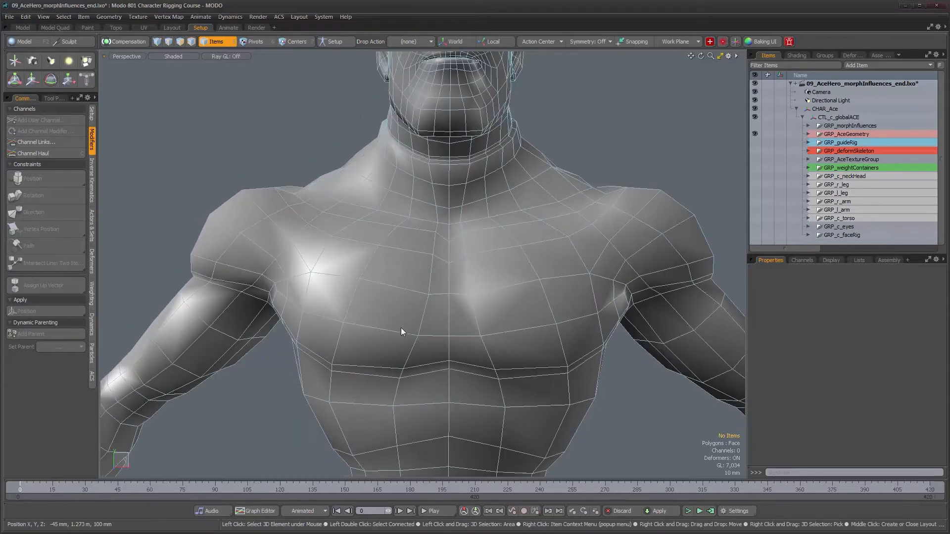
{"action": "left_click_drag", "start_coordinate": [332, 314], "coordinate": [328, 328], "text": "alt"}
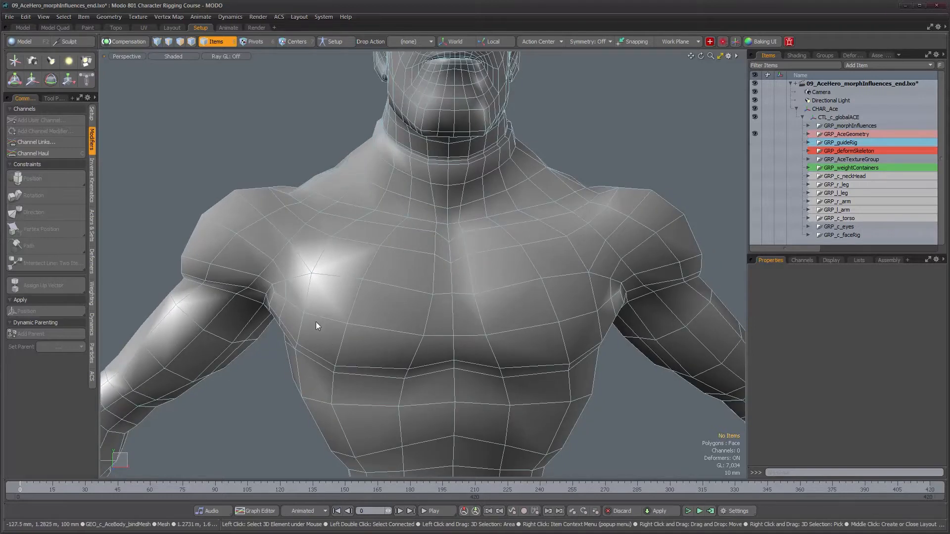
{"action": "left_click_drag", "start_coordinate": [317, 322], "coordinate": [348, 344], "text": "alt"}
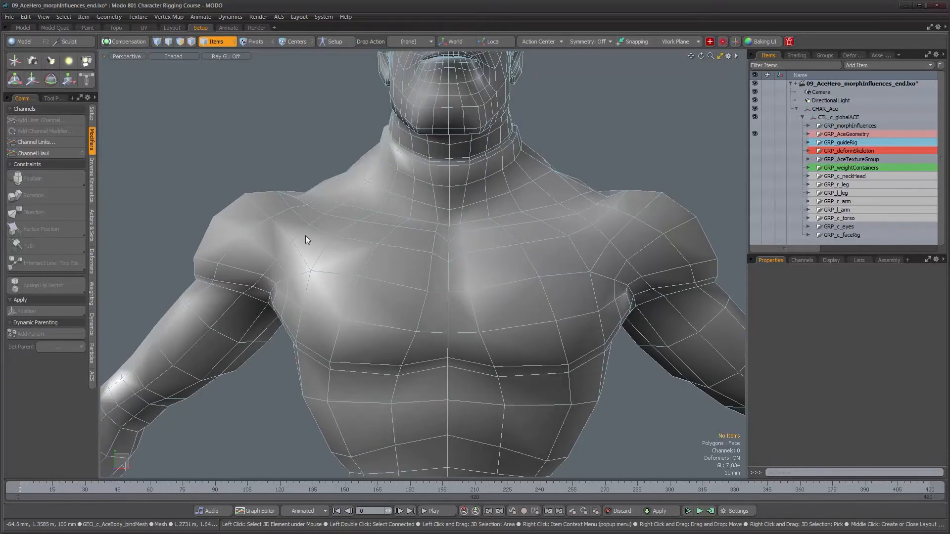
{"action": "left_click_drag", "start_coordinate": [367, 317], "coordinate": [396, 324], "text": "alt"}
{"action": "left_click_drag", "start_coordinate": [518, 333], "coordinate": [471, 322], "text": "alt"}
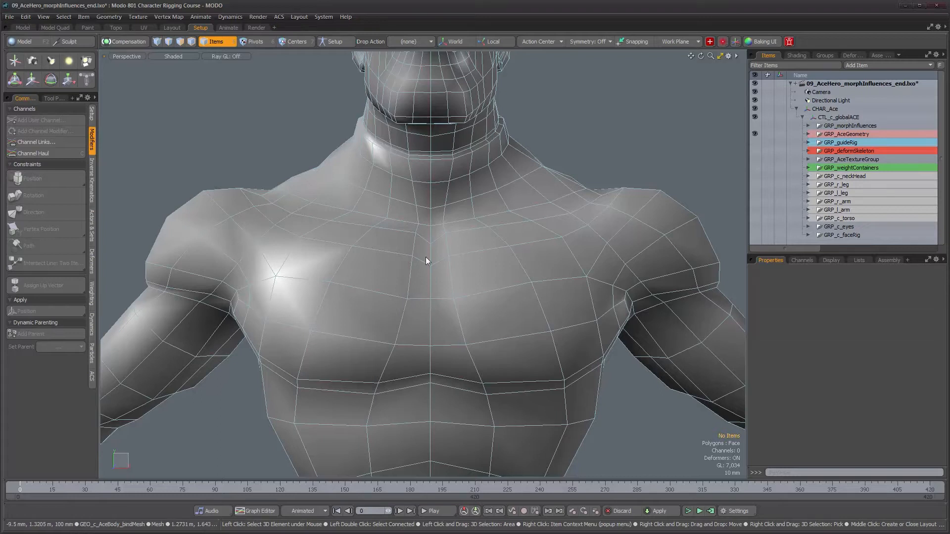
{"action": "mouse_move", "coordinate": [417, 316]}
{"action": "left_mouse_down", "text": "alt"}
{"action": "mouse_move", "coordinate": [422, 335]}
{"action": "mouse_move", "coordinate": [407, 326]}
{"action": "left_mouse_up", "text": "alt"}
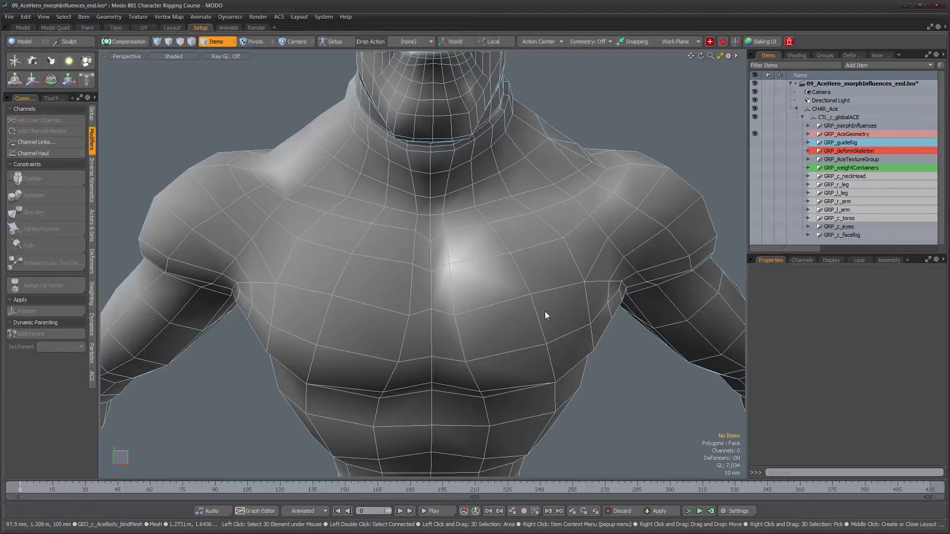
{"action": "left_click_drag", "start_coordinate": [405, 349], "coordinate": [426, 324], "text": "alt"}
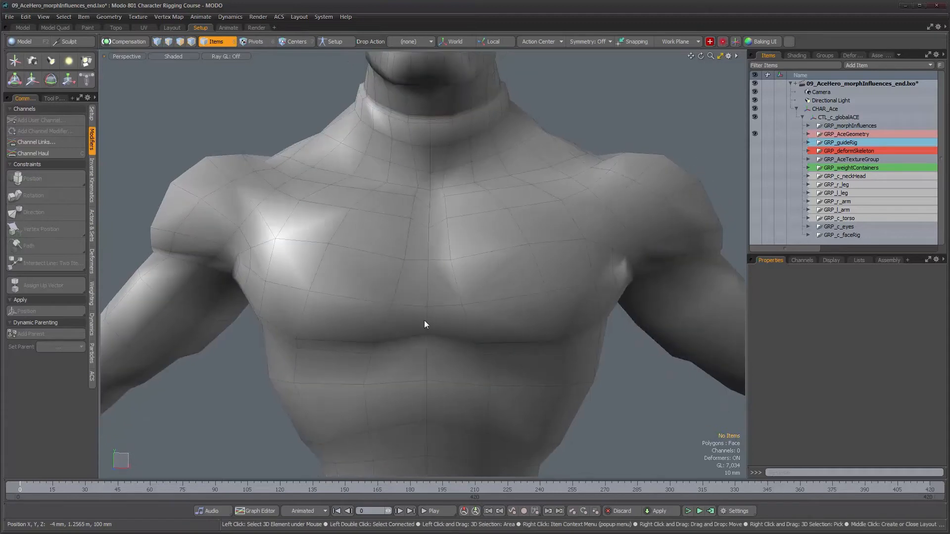
{"action": "mouse_move", "coordinate": [299, 307]}
{"action": "left_mouse_down", "text": "alt"}
{"action": "mouse_move", "coordinate": [336, 305]}
{"action": "mouse_move", "coordinate": [307, 307]}
{"action": "left_mouse_up", "text": "alt"}
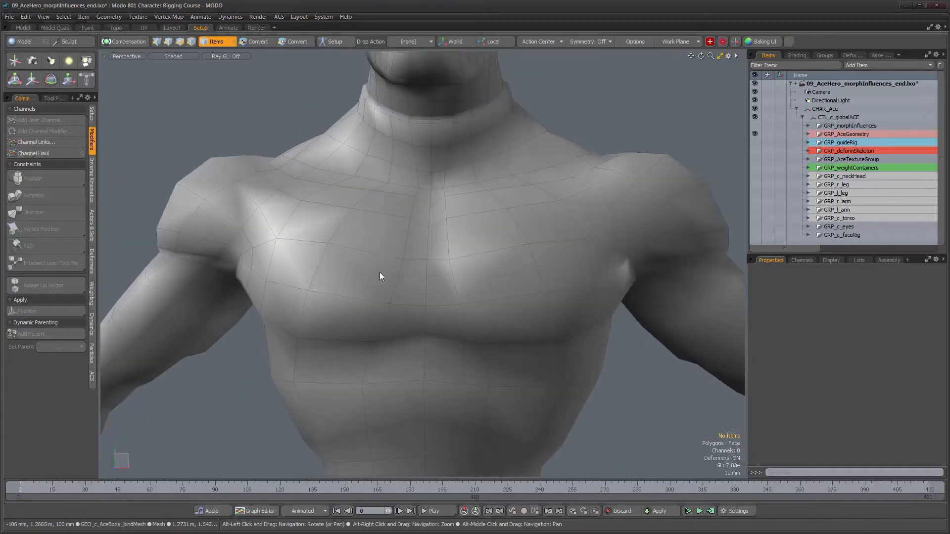
{"action": "left_click_drag", "start_coordinate": [395, 251], "coordinate": [427, 345], "text": "alt"}
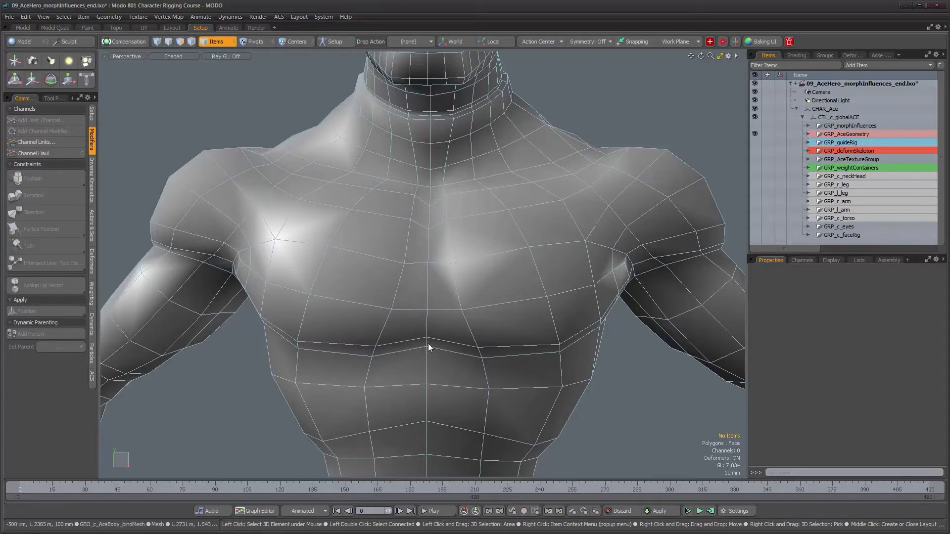
{"action": "left_click_drag", "start_coordinate": [428, 343], "coordinate": [445, 330], "text": "alt"}
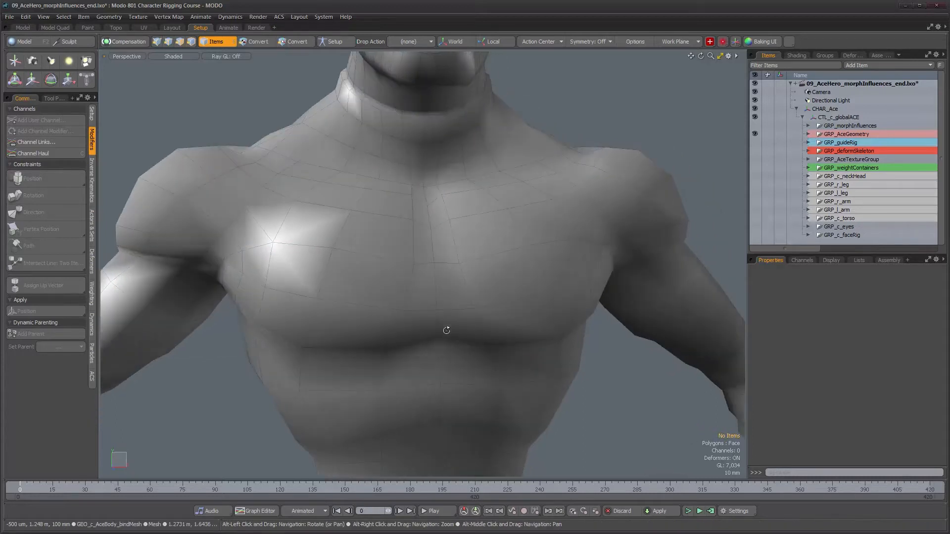
Select the character's body mesh and look through its list of weight maps
{"action": "left_click", "coordinate": [580, 282]}
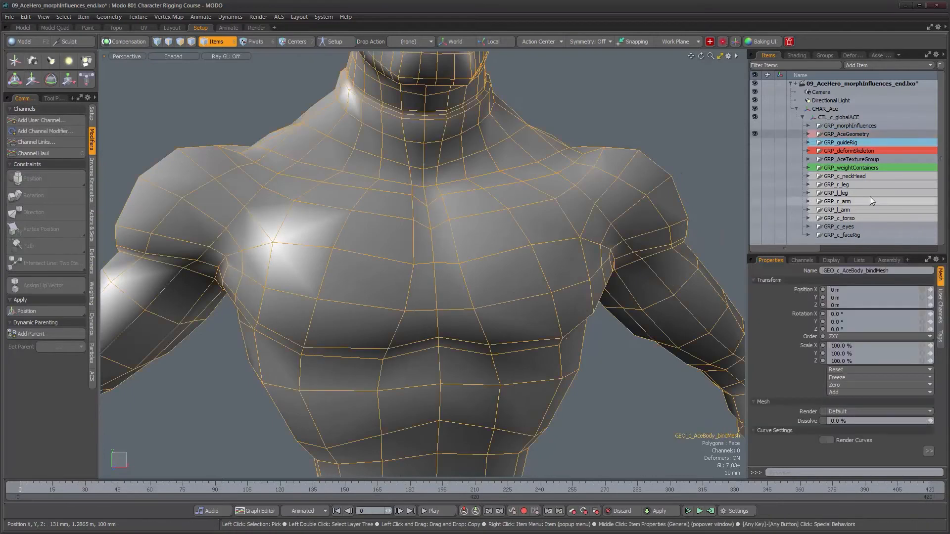
{"action": "left_click", "coordinate": [835, 260]}
{"action": "left_click", "coordinate": [859, 260]}
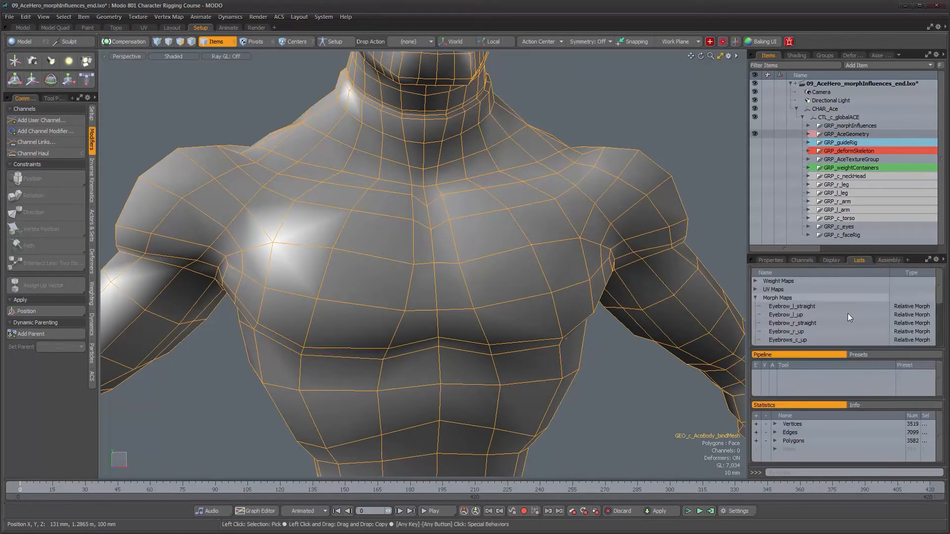
{"action": "left_click", "coordinate": [756, 281]}
{"action": "scroll", "coordinate": [794, 298], "scroll_direction": "down", "scroll_amount": 5}
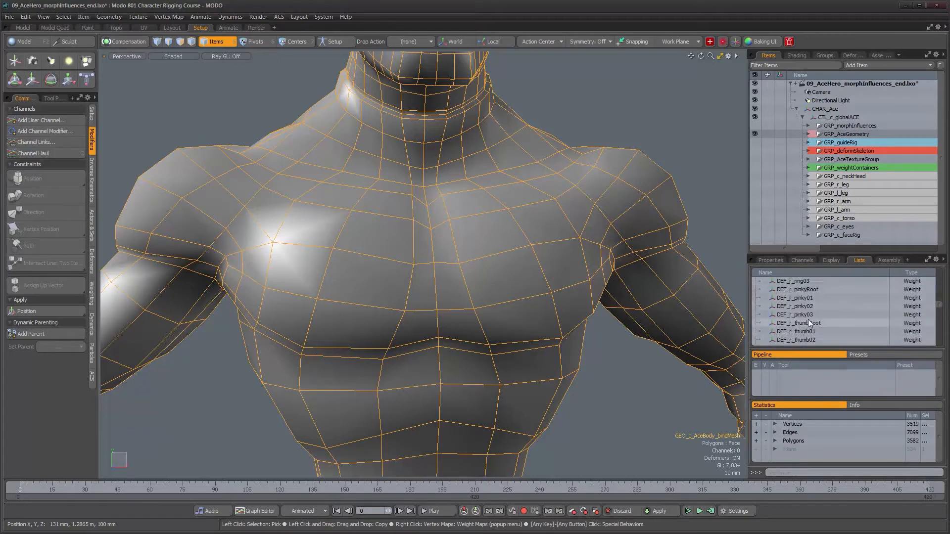
{"action": "scroll", "coordinate": [805, 314], "scroll_direction": "up", "scroll_amount": 5}
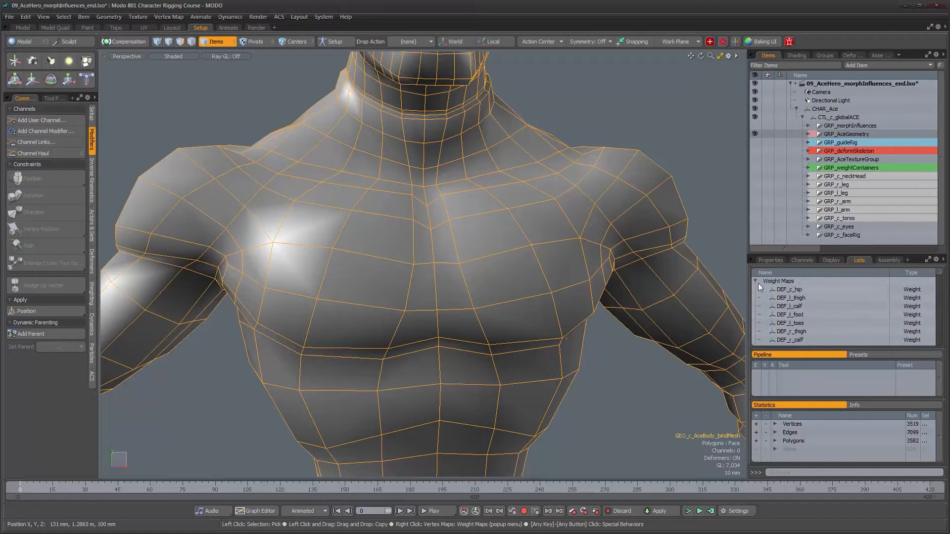
Collapse the Weight Maps and Morph Maps groups of the body mesh and reframe the chest and shoulders
{"action": "left_click", "coordinate": [756, 281]}
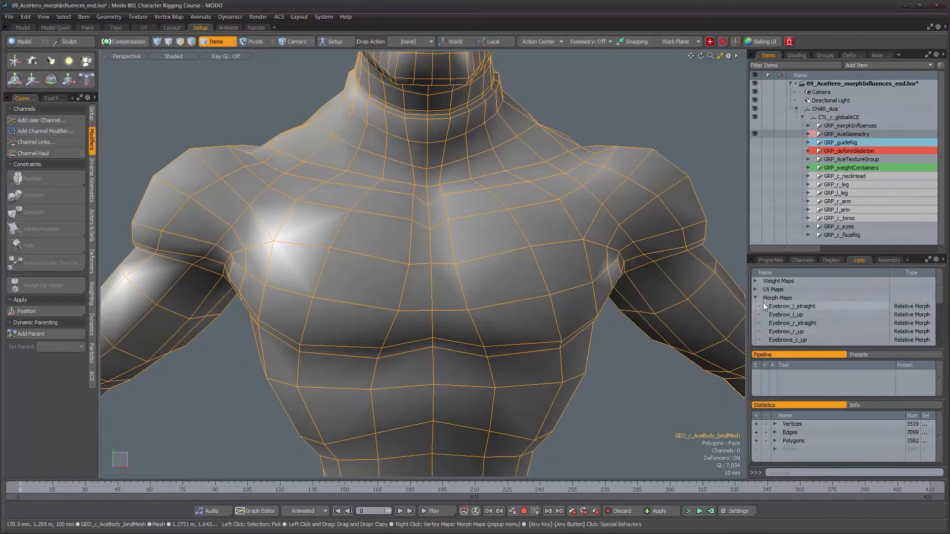
{"action": "left_click", "coordinate": [755, 298]}
{"action": "left_click_drag", "start_coordinate": [520, 298], "coordinate": [523, 304], "text": "alt"}
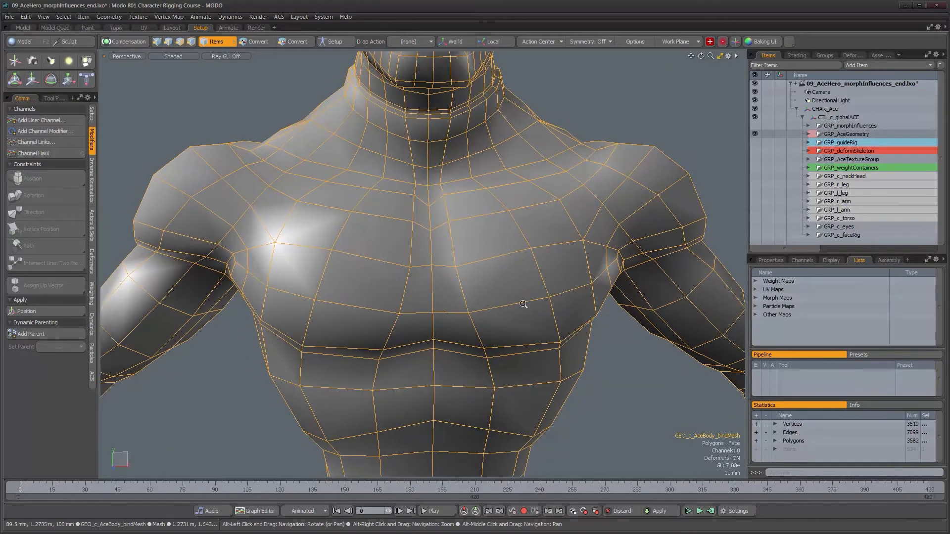
{"action": "right_click_drag", "start_coordinate": [523, 303], "coordinate": [500, 267], "text": "alt"}
{"action": "middle_click_drag", "start_coordinate": [500, 267], "coordinate": [488, 339], "text": "alt"}
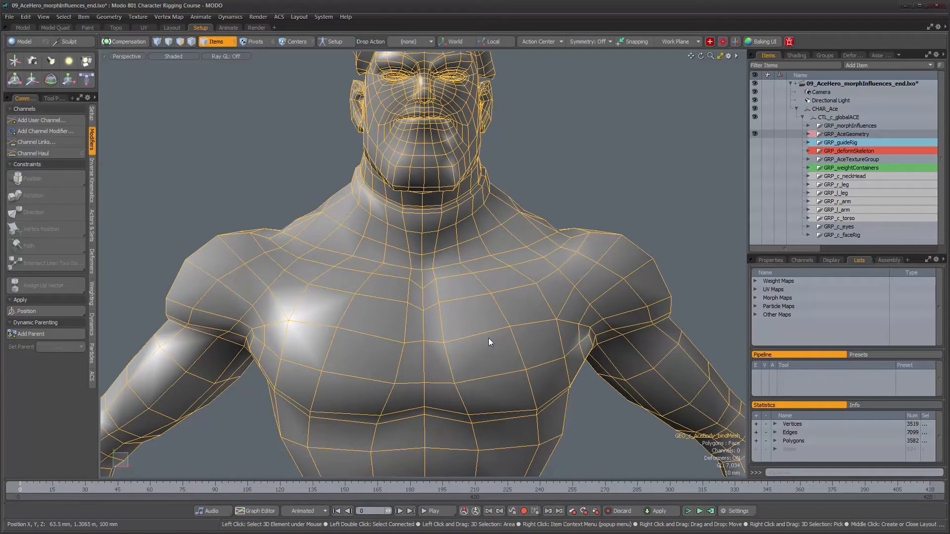
{"action": "left_click_drag", "start_coordinate": [488, 338], "coordinate": [488, 317], "text": "alt"}
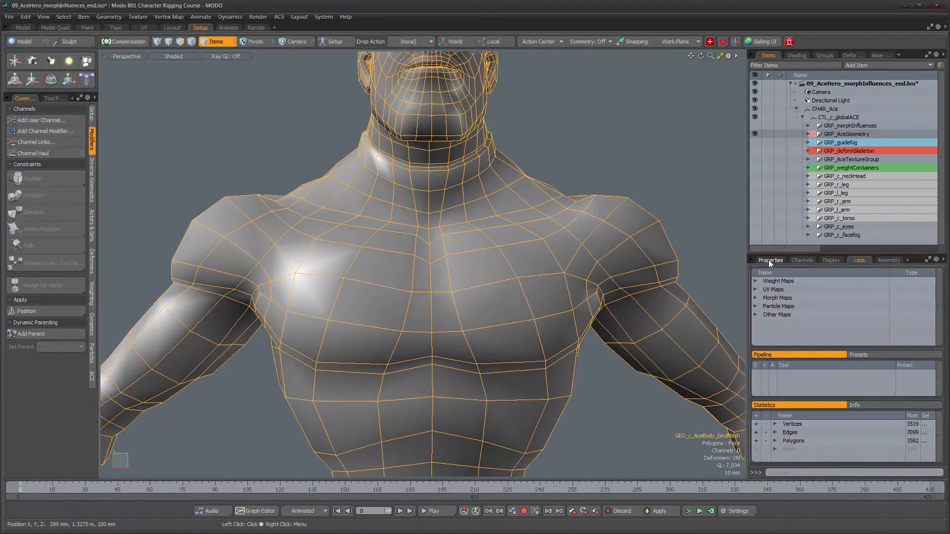
Make the GRP_deformSkeleton group visible inside the character's body mesh
{"action": "left_click_drag", "start_coordinate": [475, 282], "coordinate": [505, 281], "text": "alt"}
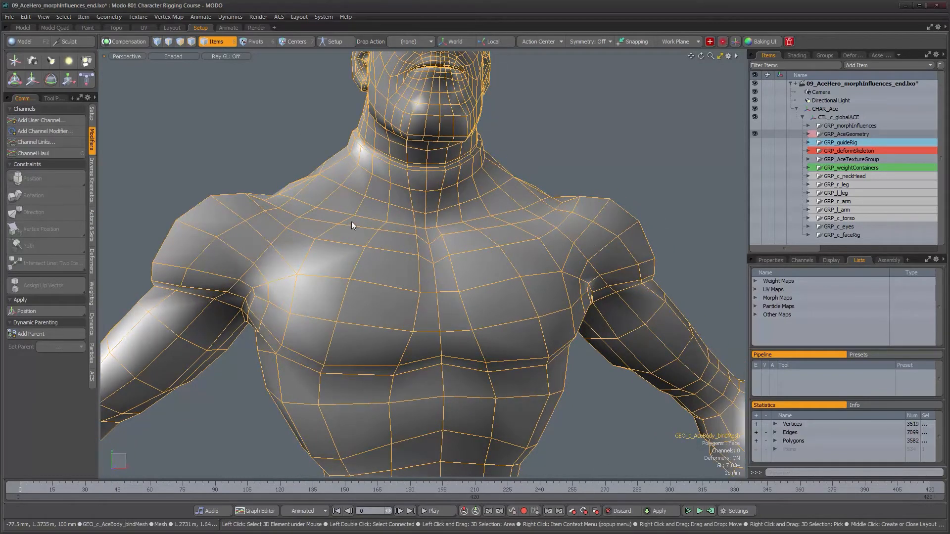
{"action": "left_click_drag", "start_coordinate": [290, 173], "coordinate": [289, 185], "text": "alt"}
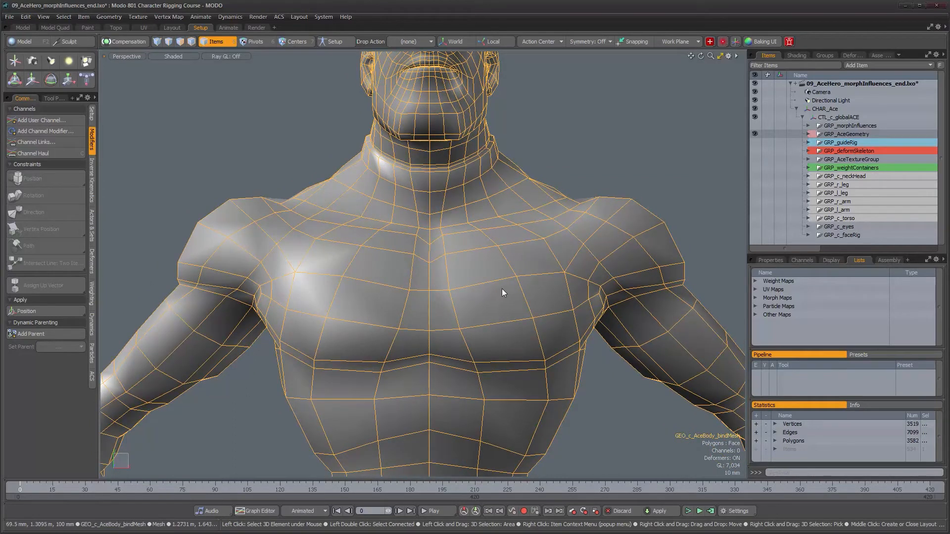
{"action": "left_click_drag", "start_coordinate": [498, 288], "coordinate": [480, 316], "text": "alt+shift"}
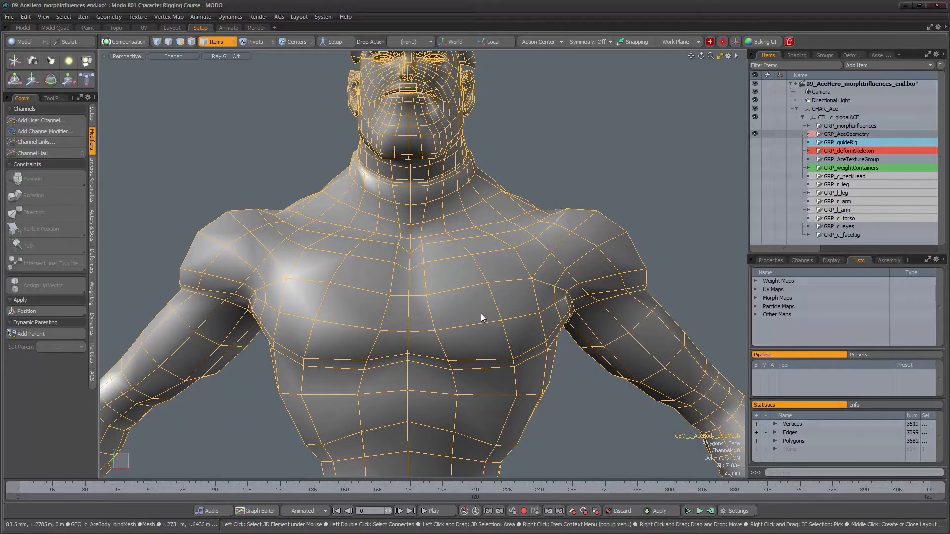
{"action": "left_click_drag", "start_coordinate": [481, 314], "coordinate": [472, 247], "text": "alt"}
{"action": "scroll", "coordinate": [467, 324], "scroll_direction": "down", "scroll_amount": 2}
{"action": "scroll", "coordinate": [473, 327], "scroll_direction": "down", "scroll_amount": 1}
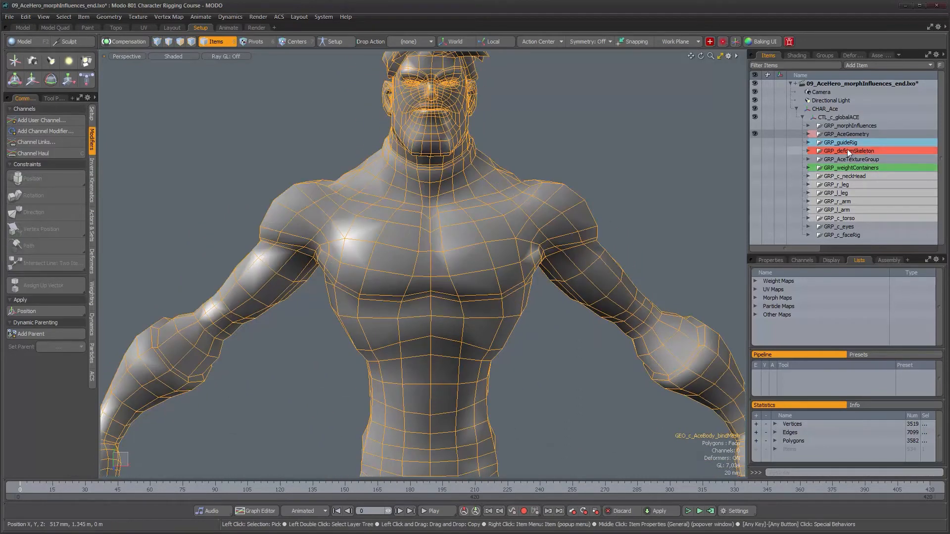
{"action": "left_click", "coordinate": [755, 151]}
Examine the placement of the deform joints across the shoulders, collarbones, chest and spine
{"action": "left_click_drag", "start_coordinate": [487, 230], "coordinate": [519, 250], "text": "alt"}
{"action": "scroll", "coordinate": [470, 262], "scroll_direction": "down", "scroll_amount": 5}
{"action": "left_click_drag", "start_coordinate": [465, 266], "coordinate": [411, 258], "text": "alt"}
{"action": "left_click_drag", "start_coordinate": [463, 229], "coordinate": [466, 270], "text": "alt+shift"}
{"action": "left_click_drag", "start_coordinate": [466, 270], "coordinate": [496, 286], "text": "ctrl+alt"}
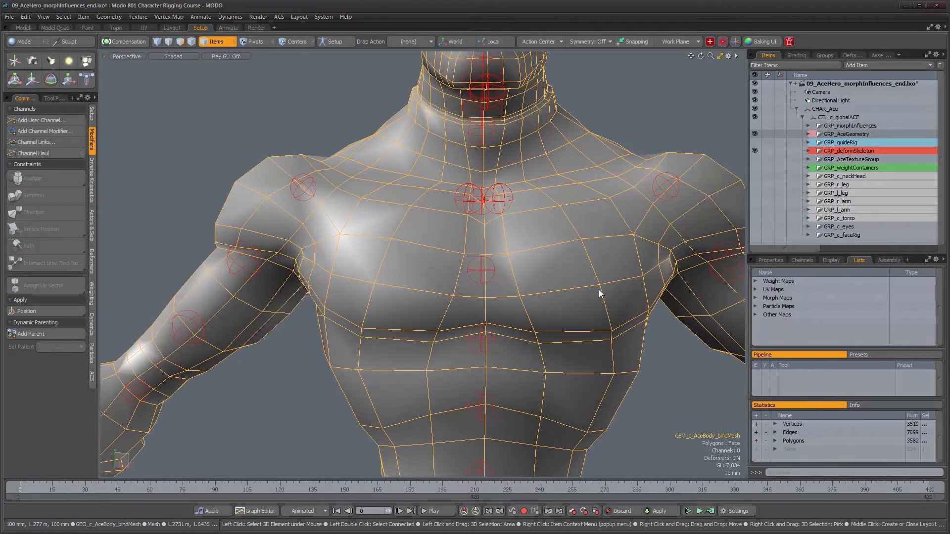
{"action": "left_click_drag", "start_coordinate": [601, 297], "coordinate": [529, 288], "text": "alt"}
{"action": "scroll", "coordinate": [550, 328], "scroll_direction": "down", "scroll_amount": 2}
{"action": "scroll", "coordinate": [528, 288], "scroll_direction": "up", "scroll_amount": 2}
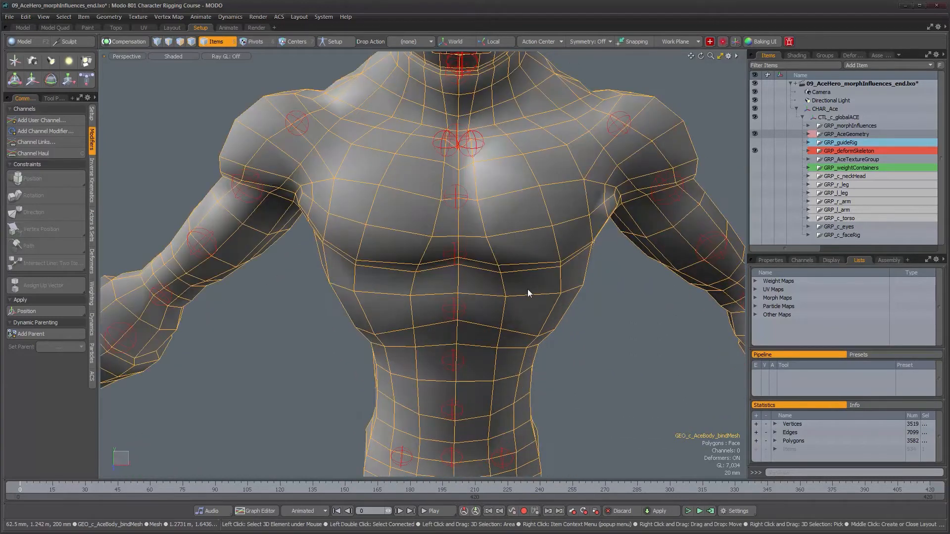
Add a new locator and raise it to chest height in the front view with the Transform tool
{"action": "scroll", "coordinate": [550, 328], "scroll_direction": "down", "scroll_amount": 8}
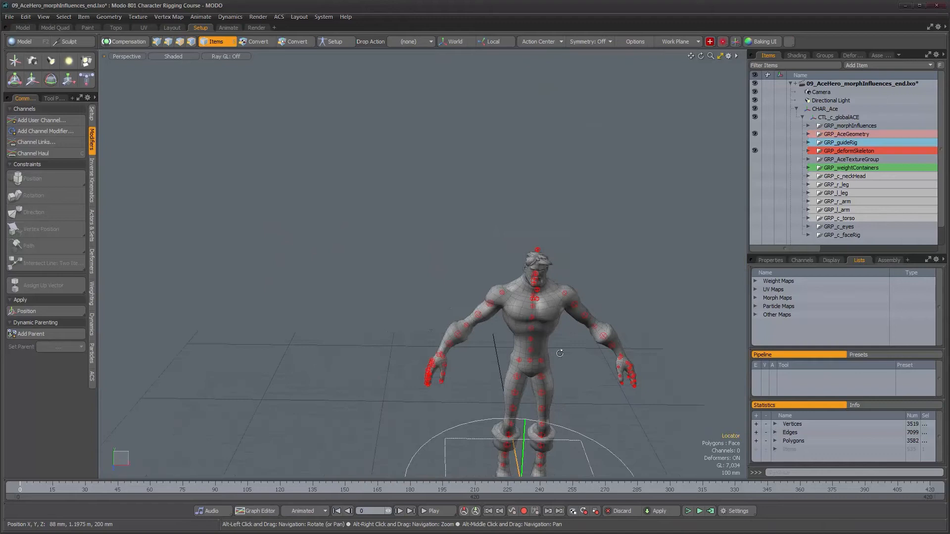
{"action": "left_click_drag", "start_coordinate": [550, 329], "coordinate": [473, 286], "text": "alt+shift"}
{"action": "key", "text": "ctrl+space"}
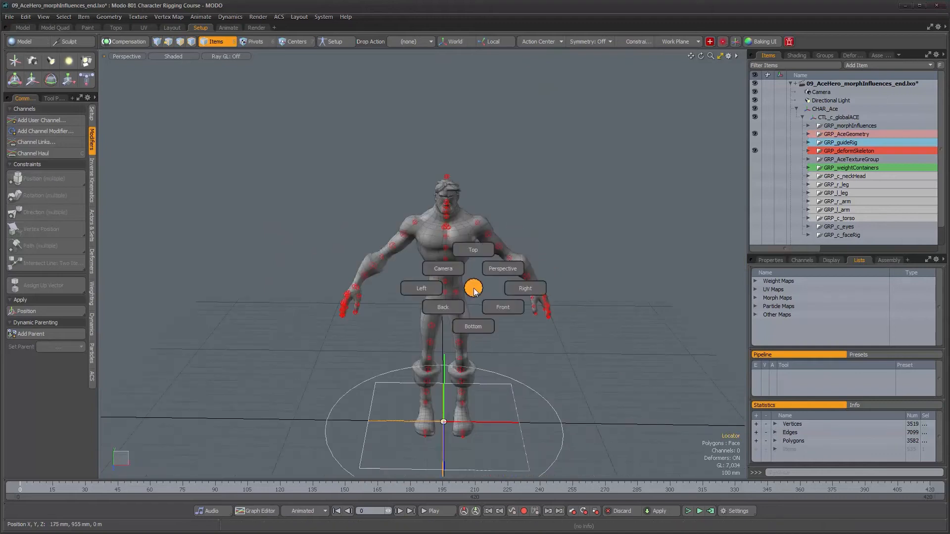
{"action": "left_click", "coordinate": [503, 308]}
{"action": "left_click_drag", "start_coordinate": [496, 351], "coordinate": [572, 208], "text": "alt"}
{"action": "key", "text": "y"}
{"action": "left_click_drag", "start_coordinate": [473, 304], "coordinate": [499, 217], "text": "alt"}
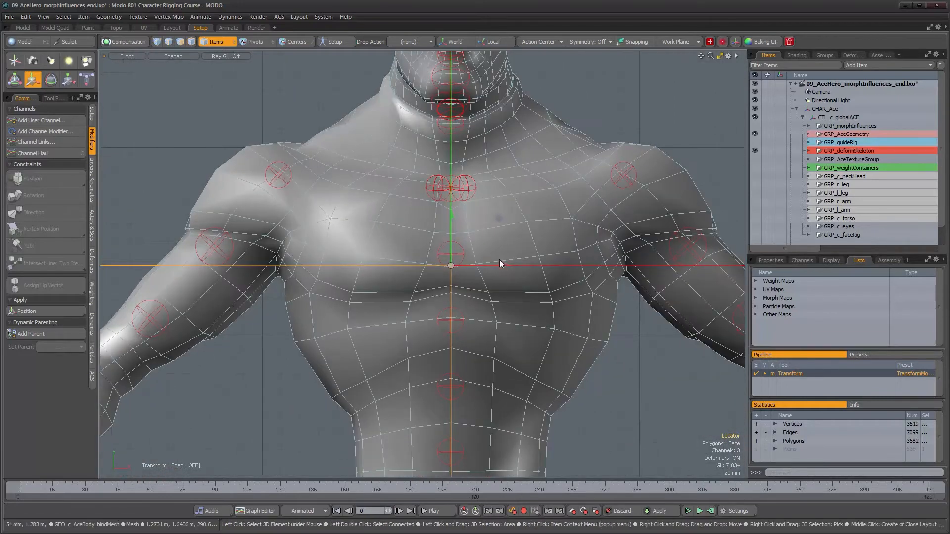
Move the locator sideways onto the lower part of the character's right pectoral, at about X -111 mm and Y 1.271 m
{"action": "left_click_drag", "start_coordinate": [500, 260], "coordinate": [379, 262]}
{"action": "left_click_drag", "start_coordinate": [330, 218], "coordinate": [330, 223]}
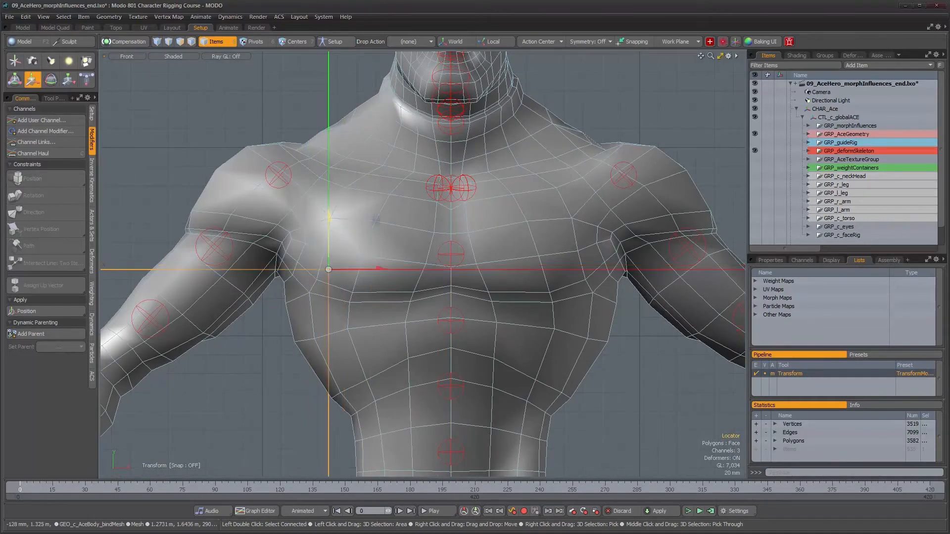
{"action": "left_click_drag", "start_coordinate": [379, 266], "coordinate": [389, 266]}
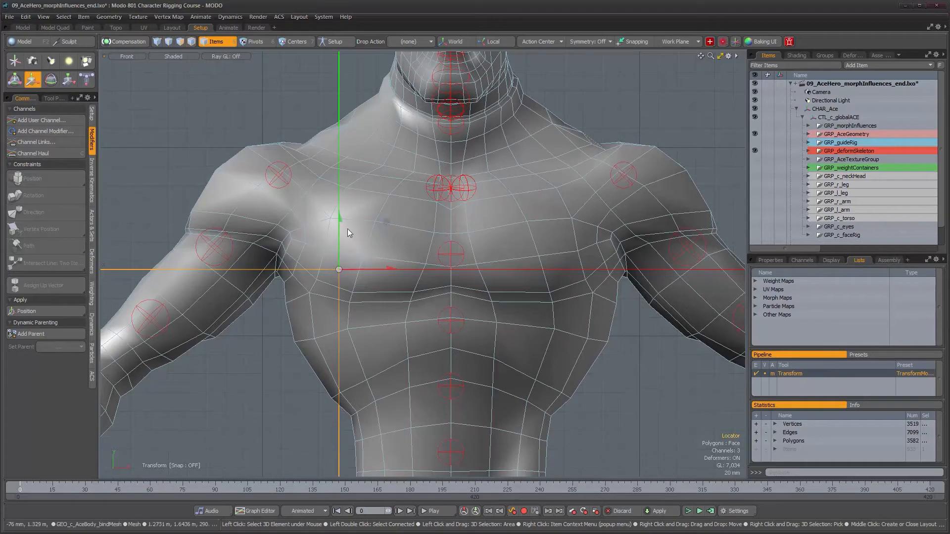
In the right view, move the locator forward to the front of the chest, at about Z 114.5 mm, and check its placement in perspective
{"action": "right_click_drag", "start_coordinate": [447, 307], "coordinate": [404, 306], "text": "alt"}
{"action": "middle_click_drag", "start_coordinate": [477, 312], "coordinate": [445, 310], "text": "alt"}
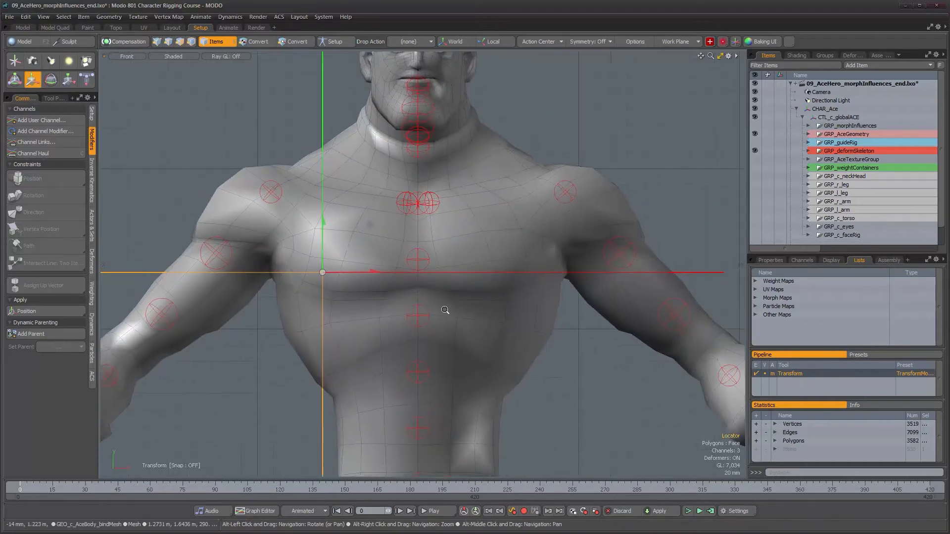
{"action": "right_click_drag", "start_coordinate": [444, 310], "coordinate": [432, 310], "text": "alt"}
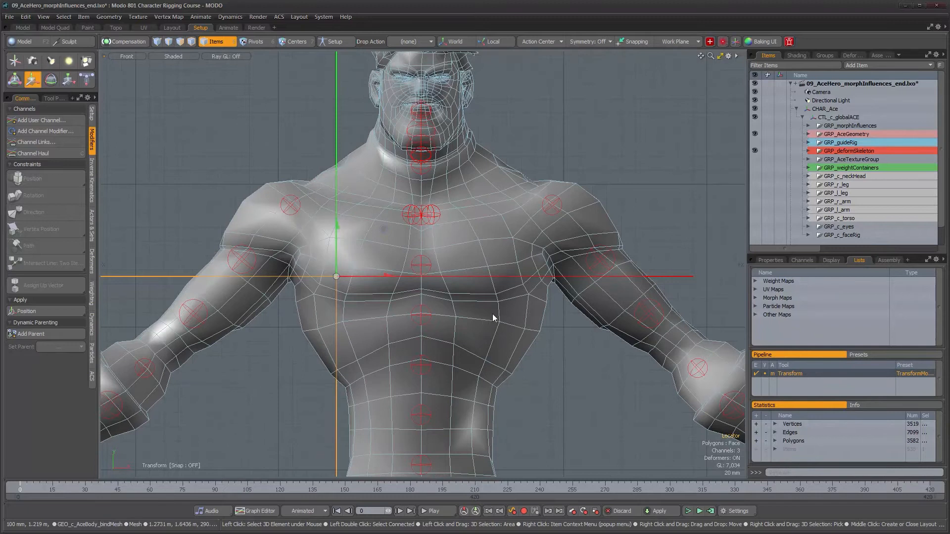
{"action": "key", "text": "ctrl+space"}
{"action": "left_click", "coordinate": [524, 304]}
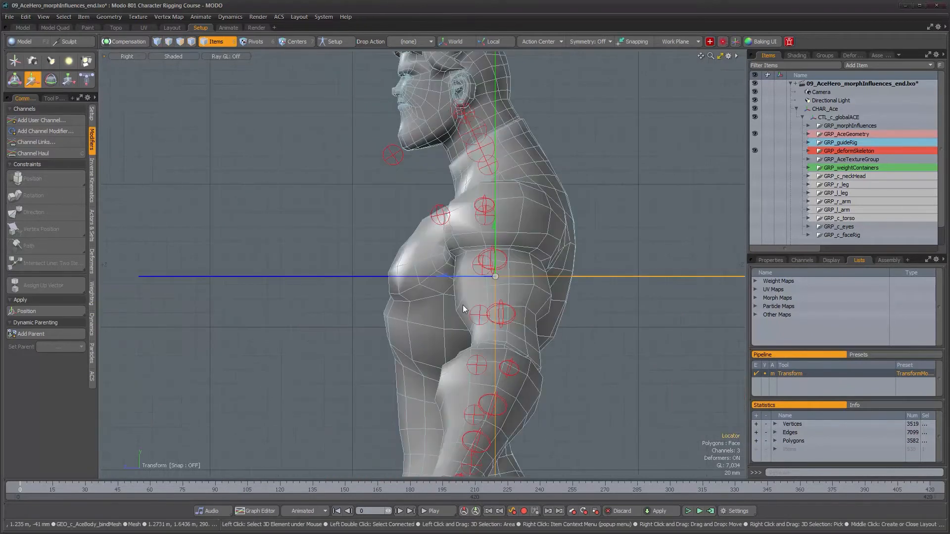
{"action": "left_click_drag", "start_coordinate": [464, 276], "coordinate": [381, 276]}
{"action": "left_click_drag", "start_coordinate": [366, 229], "coordinate": [353, 229]}
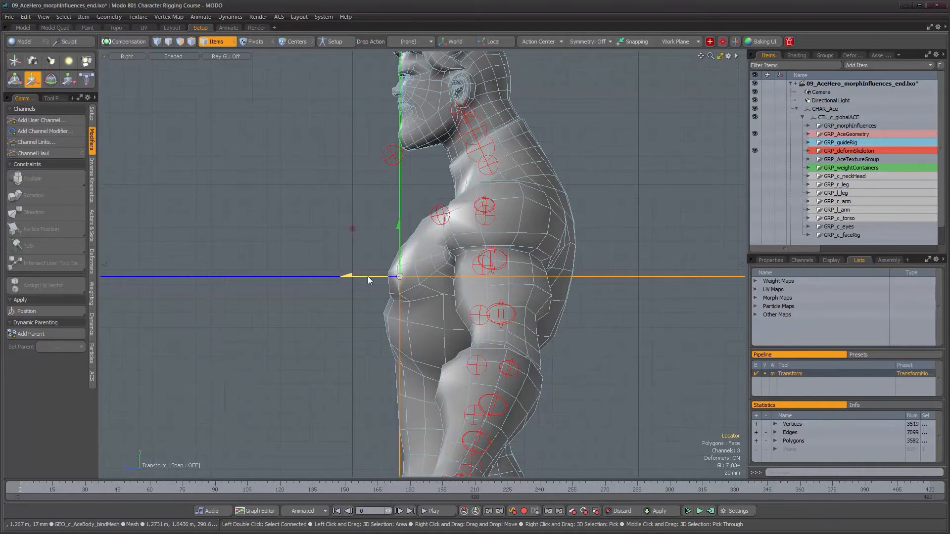
{"action": "key", "text": "ctrl+space"}
{"action": "left_click", "coordinate": [399, 258]}
{"action": "left_click_drag", "start_coordinate": [401, 262], "coordinate": [430, 162], "text": "alt"}
{"action": "left_click_drag", "start_coordinate": [390, 137], "coordinate": [385, 213], "text": "alt"}
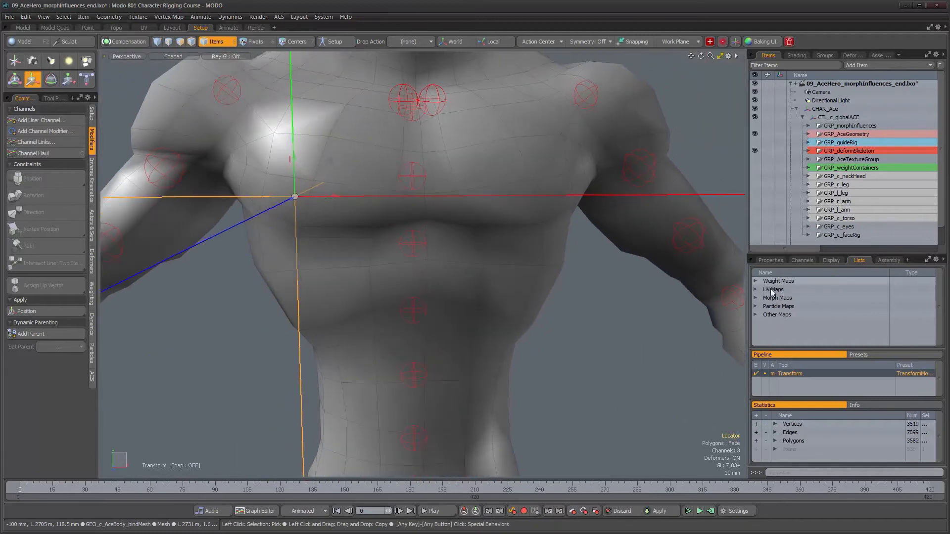
Give the pectoral locator a custom display shape with the Replace style
{"action": "left_click_drag", "start_coordinate": [685, 297], "coordinate": [701, 305], "text": "alt"}
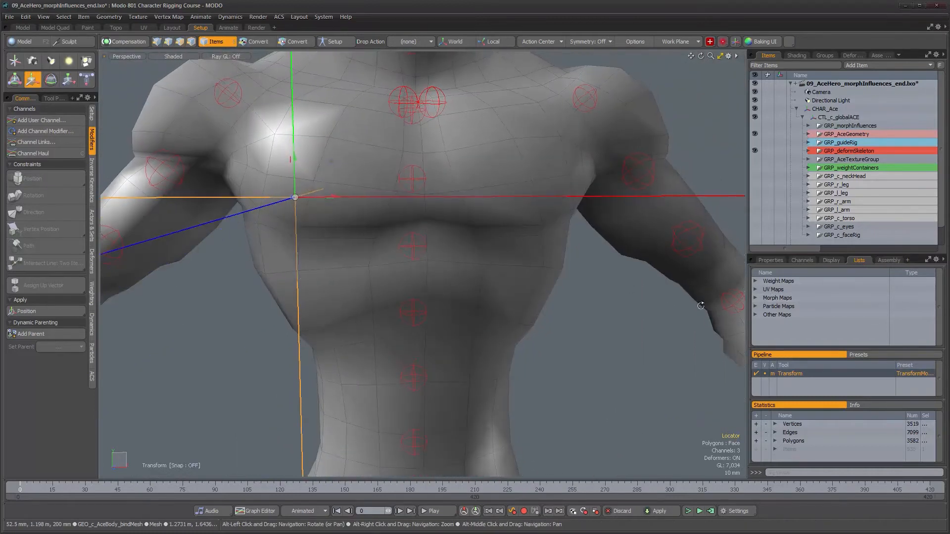
{"action": "left_click", "coordinate": [831, 260]}
{"action": "left_click", "coordinate": [940, 316]}
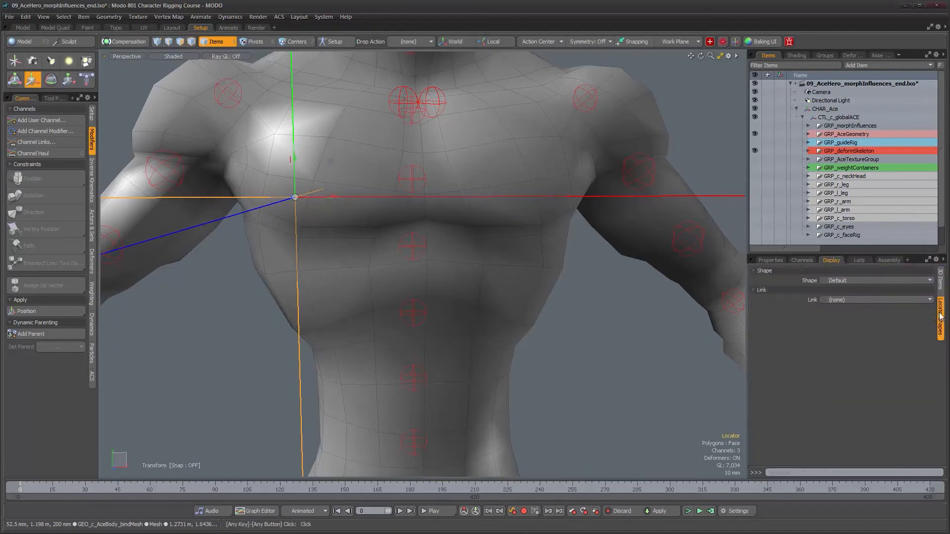
{"action": "left_click", "coordinate": [866, 281]}
{"action": "left_click", "coordinate": [864, 287]}
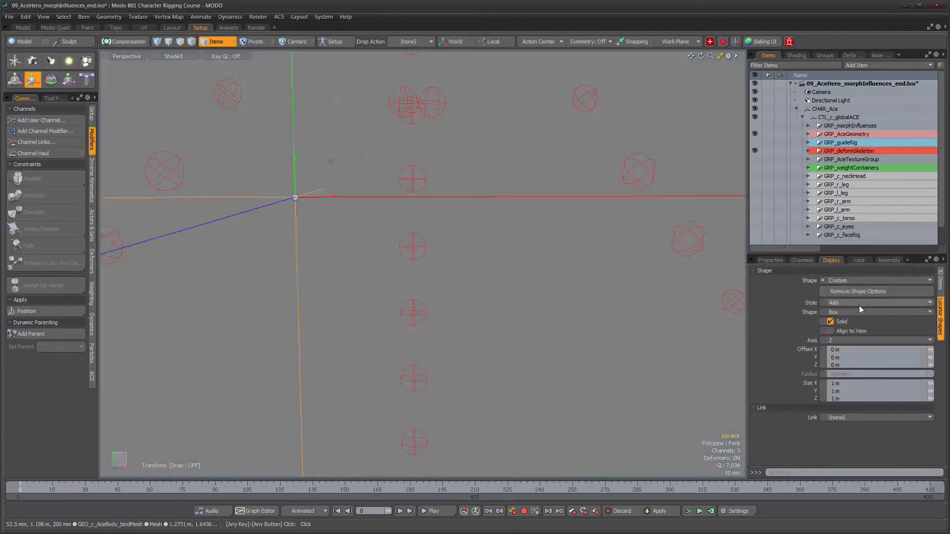
{"action": "left_click", "coordinate": [857, 304]}
{"action": "left_click", "coordinate": [857, 311]}
Set the locator's custom shape to a non-solid sphere with a 10 mm radius and drop the Transform tool
{"action": "left_click", "coordinate": [858, 312]}
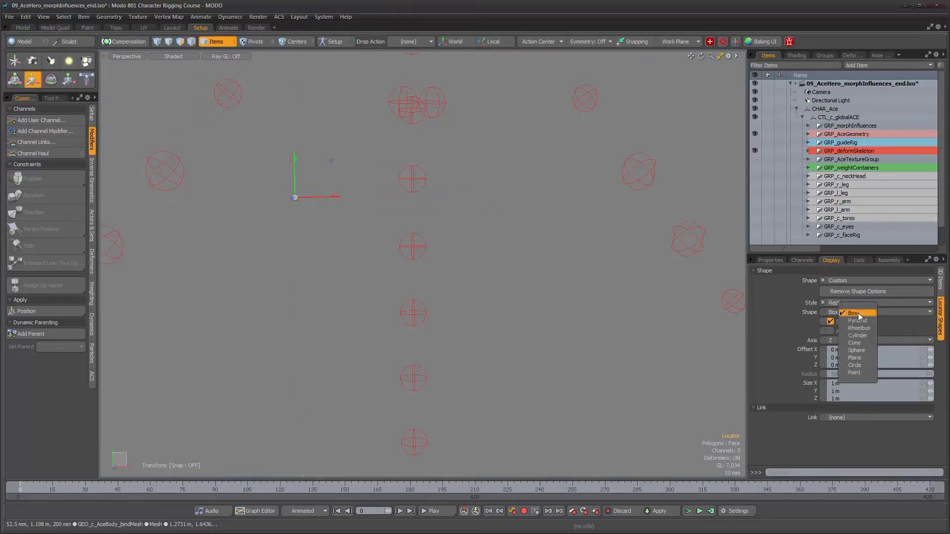
{"action": "left_click", "coordinate": [860, 351]}
{"action": "left_click_drag", "start_coordinate": [930, 374], "coordinate": [878, 374]}
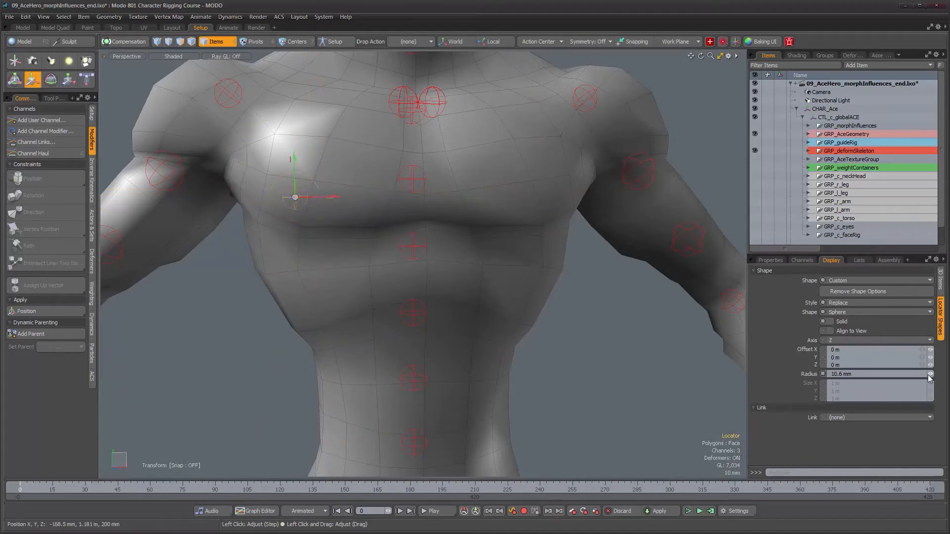
{"action": "left_click", "coordinate": [862, 375]}
{"action": "left_click_drag", "start_coordinate": [594, 281], "coordinate": [568, 292], "text": "alt"}
{"action": "right_click_drag", "start_coordinate": [569, 293], "coordinate": [485, 243], "text": "alt"}
{"action": "middle_click_drag", "start_coordinate": [484, 242], "coordinate": [481, 314], "text": "alt"}
{"action": "left_click_drag", "start_coordinate": [489, 334], "coordinate": [420, 274], "text": "alt"}
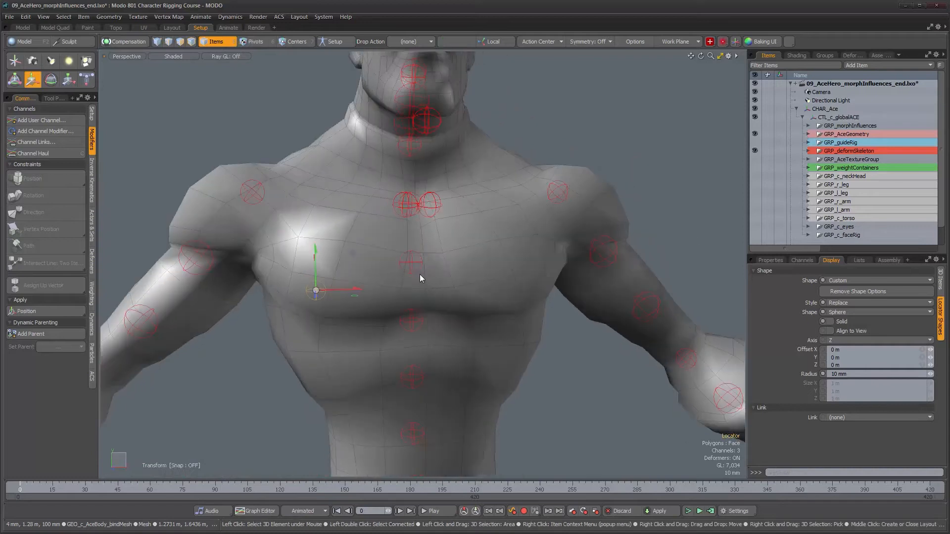
{"action": "key", "text": "q"}
Add draw options to the locator and set a user wireframe color of orange-red (1.0, 0.2, 0.0)
{"action": "left_click_drag", "start_coordinate": [454, 306], "coordinate": [442, 304], "text": "alt"}
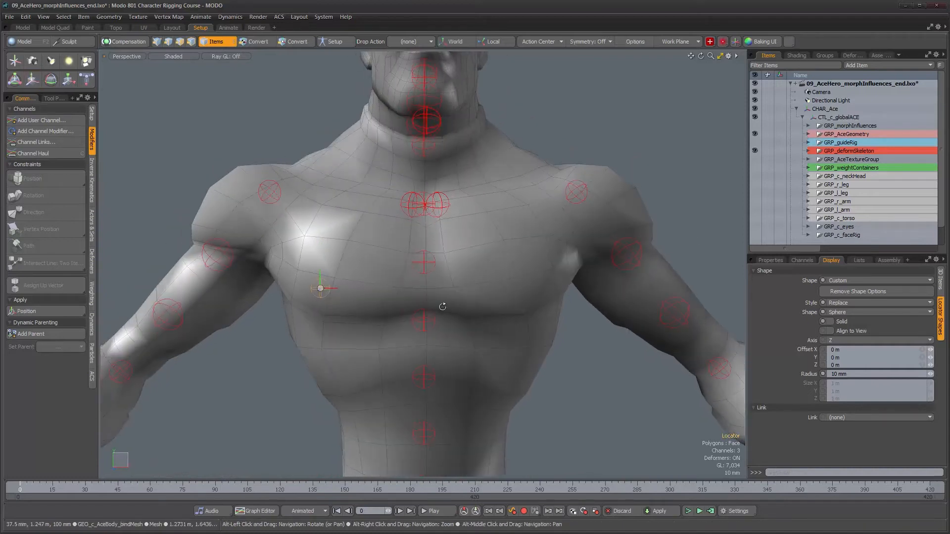
{"action": "left_click_drag", "start_coordinate": [557, 286], "coordinate": [561, 284], "text": "alt"}
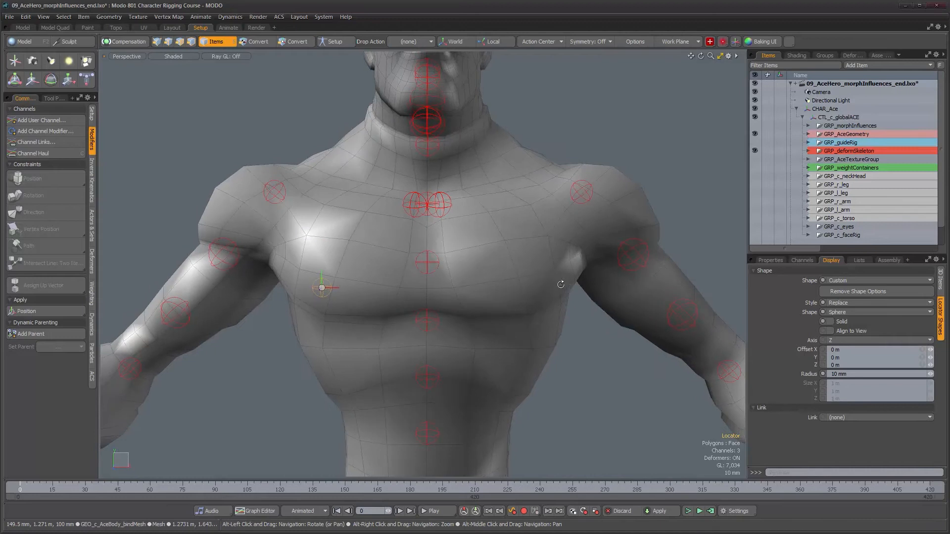
{"action": "left_click", "coordinate": [940, 279]}
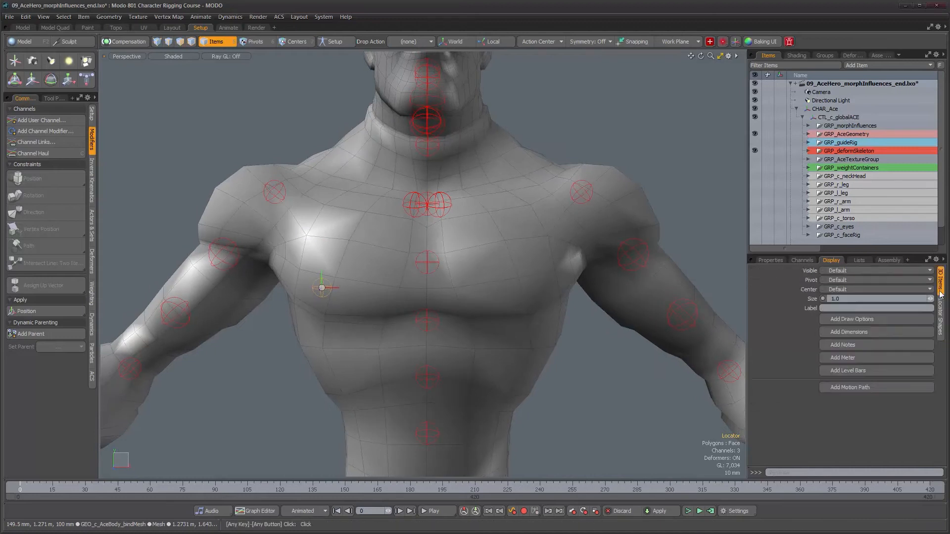
{"action": "left_click", "coordinate": [856, 391]}
{"action": "left_click", "coordinate": [856, 398]}
{"action": "left_click", "coordinate": [859, 402]}
{"action": "left_click_drag", "start_coordinate": [643, 337], "coordinate": [653, 323]}
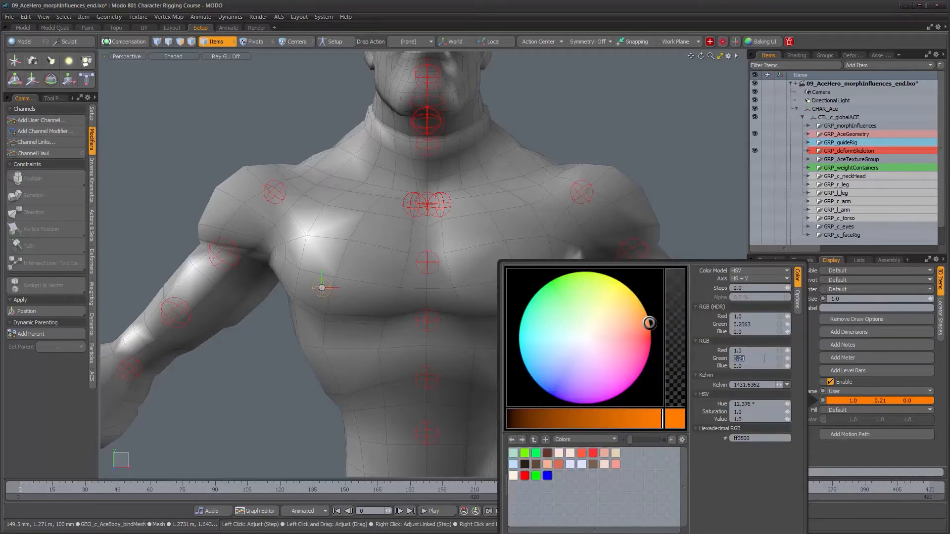
{"action": "left_click", "coordinate": [656, 176]}
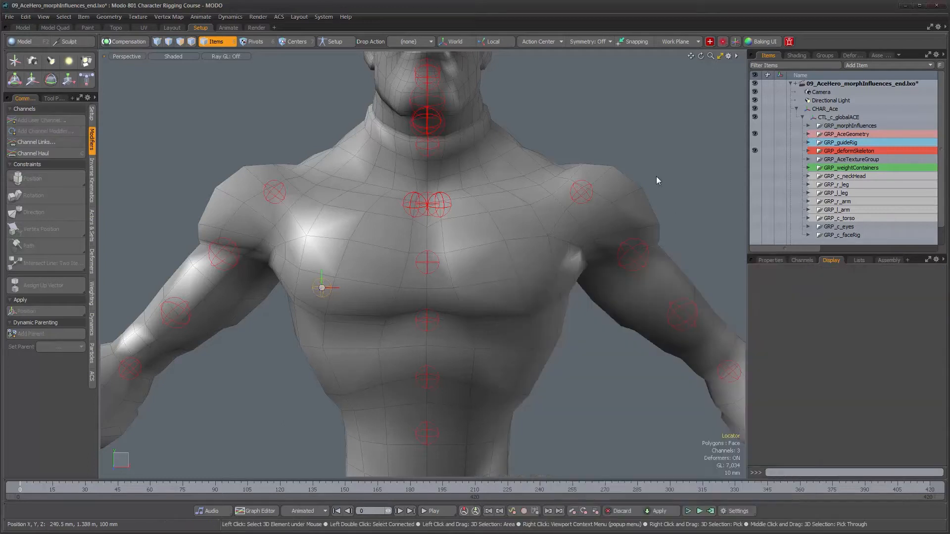
Select the new locator on the character's right pectoral and bring up its name and transform properties
{"action": "mouse_move", "coordinate": [393, 288]}
{"action": "left_mouse_down", "text": "alt"}
{"action": "mouse_move", "coordinate": [509, 297]}
{"action": "mouse_move", "coordinate": [397, 300]}
{"action": "left_mouse_up", "text": "alt"}
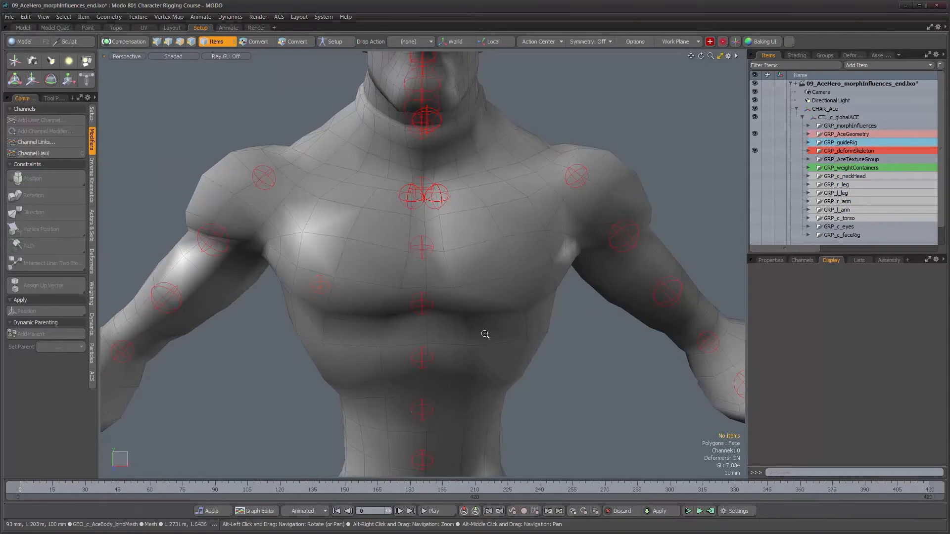
{"action": "right_click_drag", "start_coordinate": [483, 333], "coordinate": [475, 256], "text": "alt"}
{"action": "middle_click_drag", "start_coordinate": [475, 256], "coordinate": [465, 223], "text": "alt"}
{"action": "left_click_drag", "start_coordinate": [479, 241], "coordinate": [346, 208], "text": "alt"}
{"action": "scroll", "coordinate": [428, 190], "scroll_direction": "up", "scroll_amount": 4}
{"action": "left_click", "coordinate": [342, 206]}
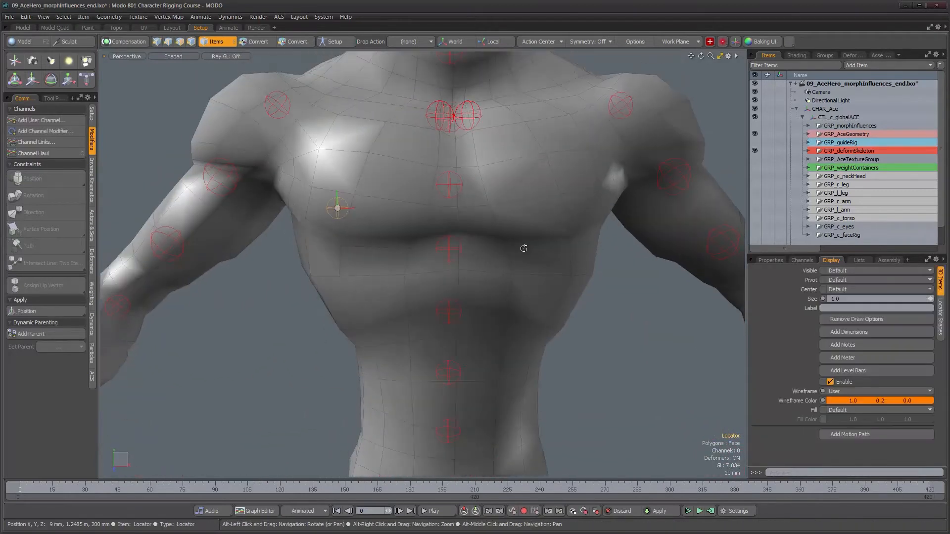
{"action": "left_click", "coordinate": [771, 261]}
{"action": "left_click_drag", "start_coordinate": [648, 227], "coordinate": [651, 269], "text": "alt"}
{"action": "scroll", "coordinate": [858, 209], "scroll_direction": "down", "scroll_amount": 1}
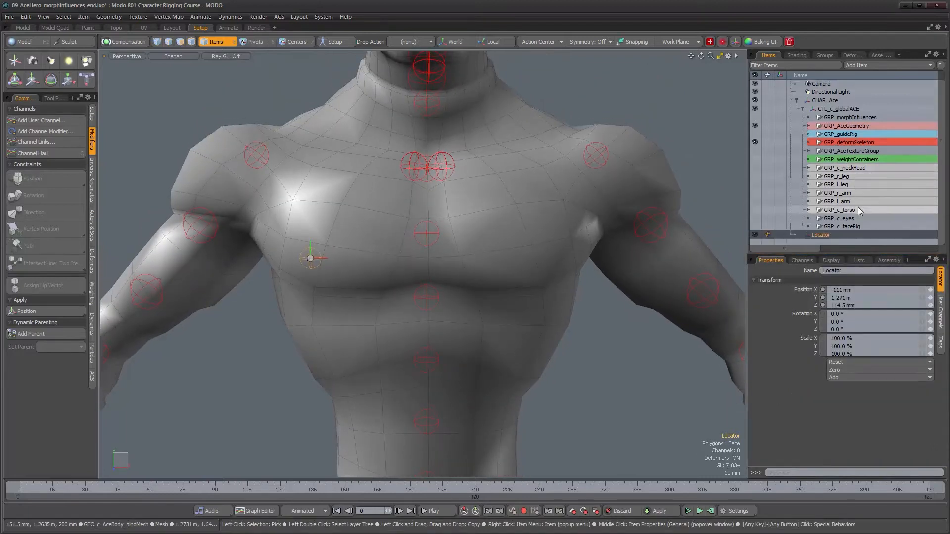
Expand the deform skeleton hierarchy to check its naming scheme and rename the locator DEF_r_pecMscl_low
{"action": "left_click", "coordinate": [808, 142], "text": "shift"}
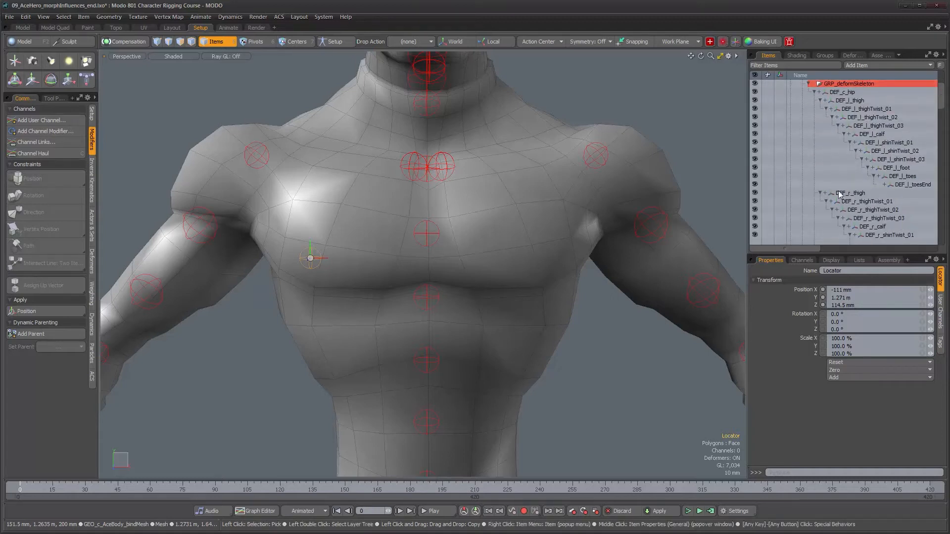
{"action": "left_click_drag", "start_coordinate": [943, 101], "coordinate": [946, 242]}
{"action": "left_click", "coordinate": [846, 270]}
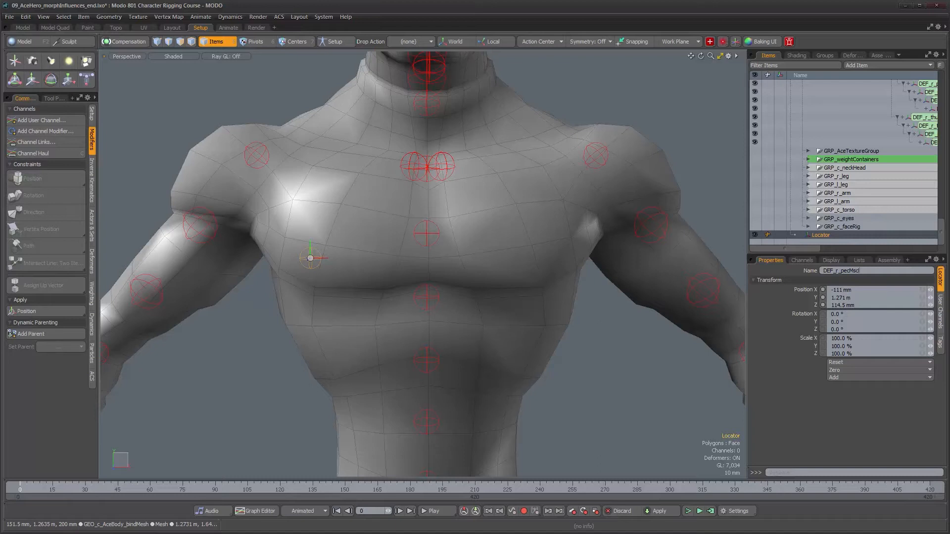
{"action": "key", "text": "Return"}
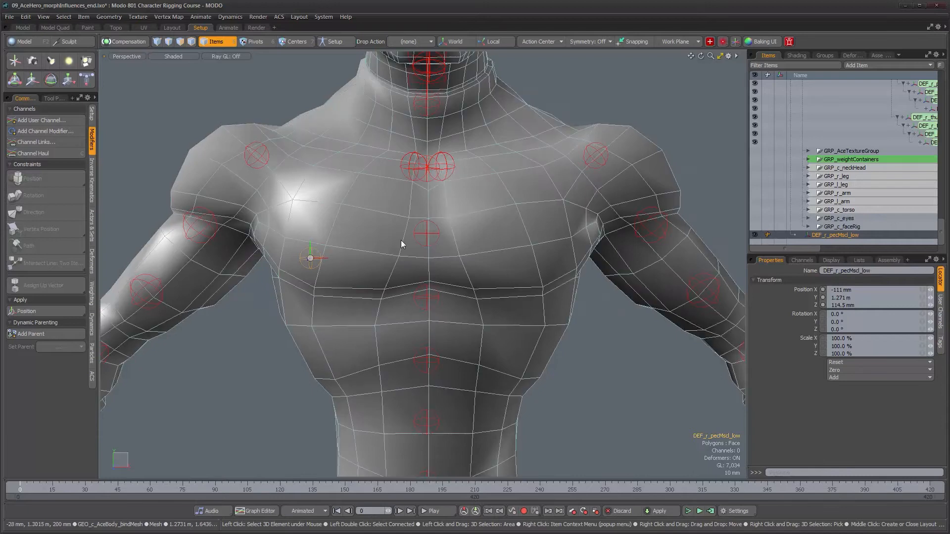
Duplicate the DEF_r_pecMscl_low locator and set the copy's X position to 111 mm for the opposite pectoral
{"action": "left_click_drag", "start_coordinate": [381, 197], "coordinate": [391, 227], "text": "alt"}
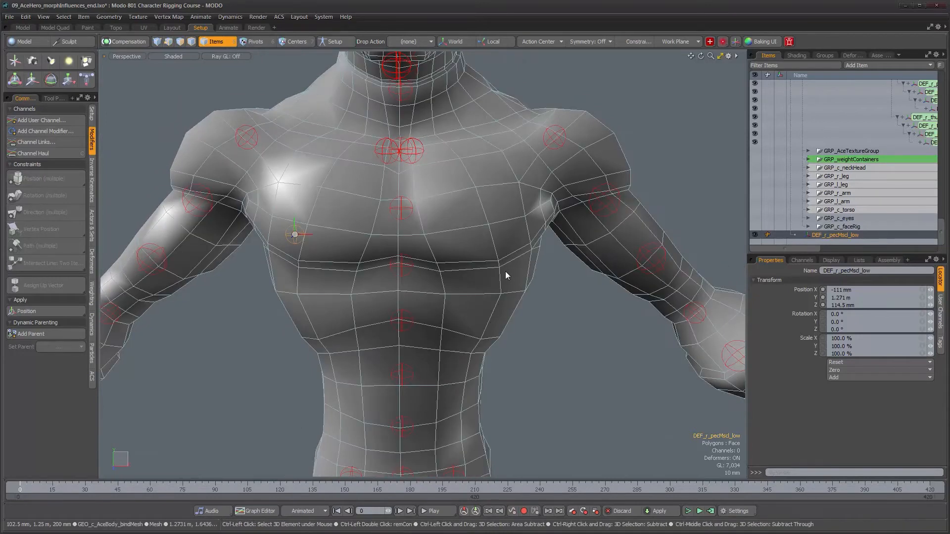
{"action": "key", "text": "ctrl+d"}
{"action": "left_click", "coordinate": [833, 294]}
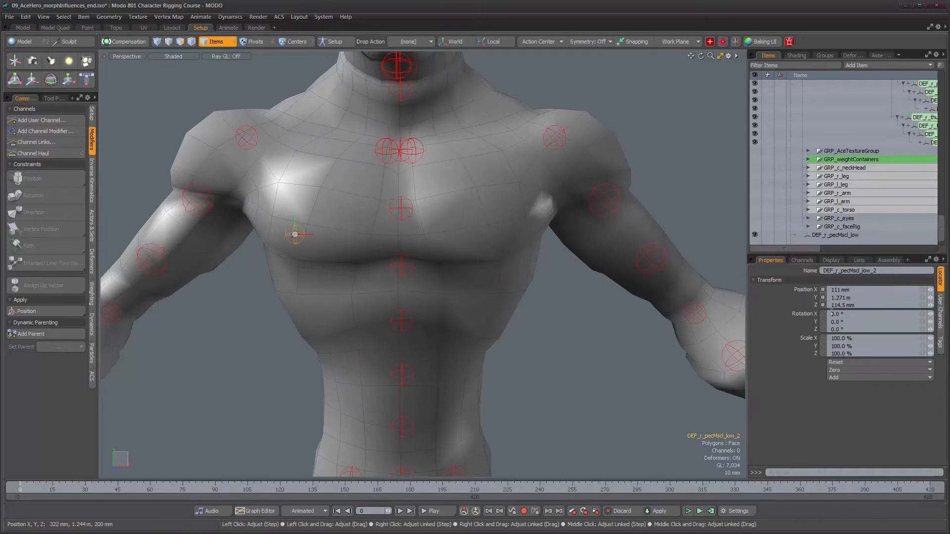
Rename the duplicated locator on the opposite pectoral DEF_l_pecMscl_low
{"action": "left_click", "coordinate": [849, 272]}
{"action": "left_click", "coordinate": [838, 272]}
{"action": "key", "text": "BackSpace"}
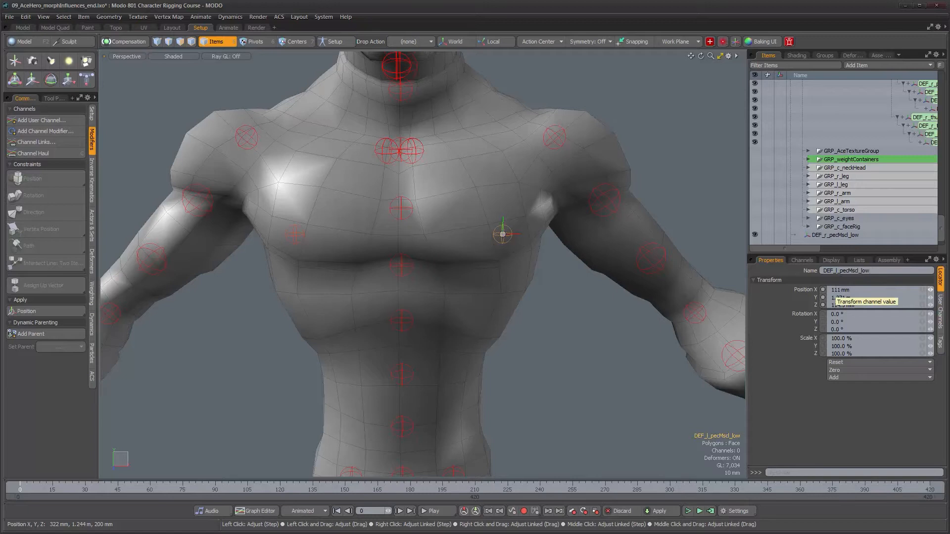
Examine how both pectoral locators sit against the chest mesh and the surrounding deform skeleton
{"action": "left_click_drag", "start_coordinate": [492, 307], "coordinate": [444, 322], "text": "alt"}
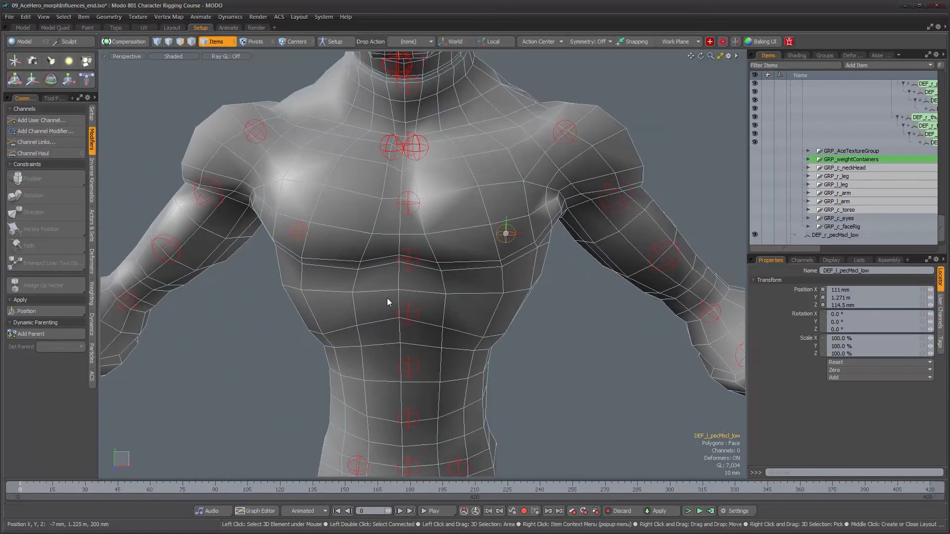
{"action": "left_click_drag", "start_coordinate": [387, 298], "coordinate": [446, 281], "text": "alt"}
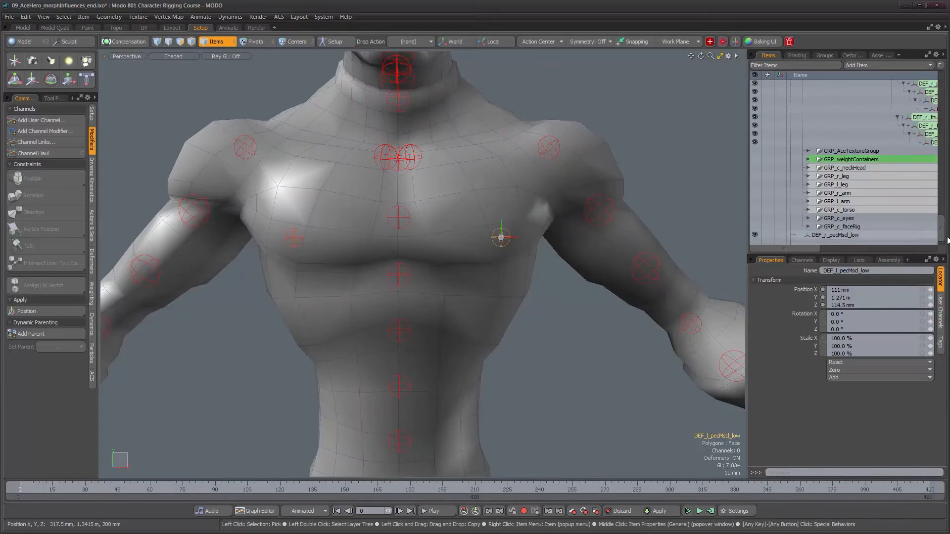
{"action": "left_click_drag", "start_coordinate": [943, 239], "coordinate": [945, 91]}
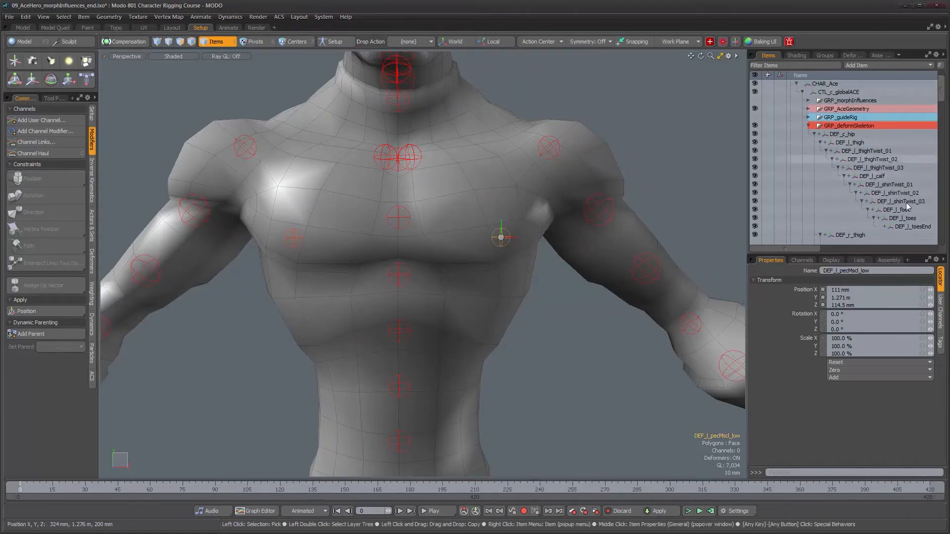
{"action": "key", "text": "Tab"}
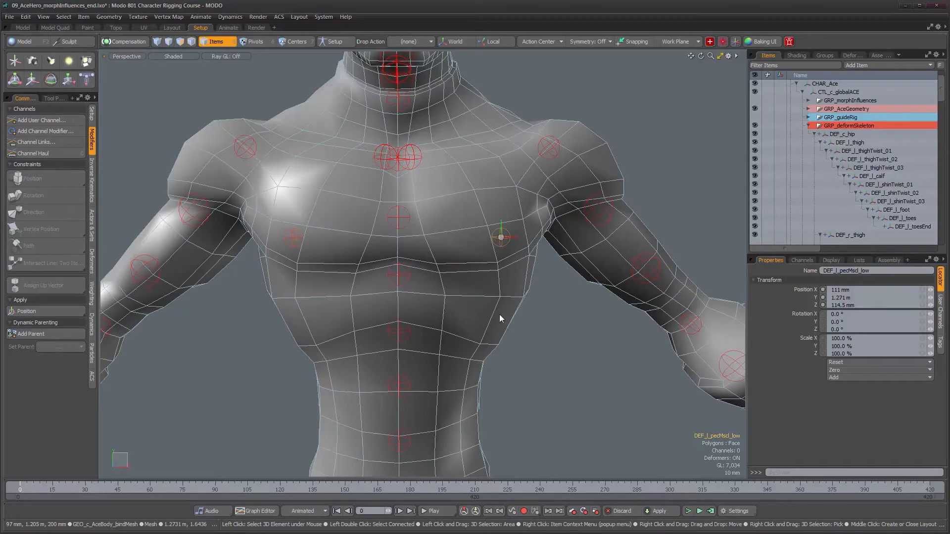
{"action": "key", "text": "Tab"}
{"action": "left_click_drag", "start_coordinate": [500, 314], "coordinate": [483, 329], "text": "alt"}
{"action": "scroll", "coordinate": [452, 334], "scroll_direction": "down", "scroll_amount": 3}
{"action": "key", "text": "Tab"}
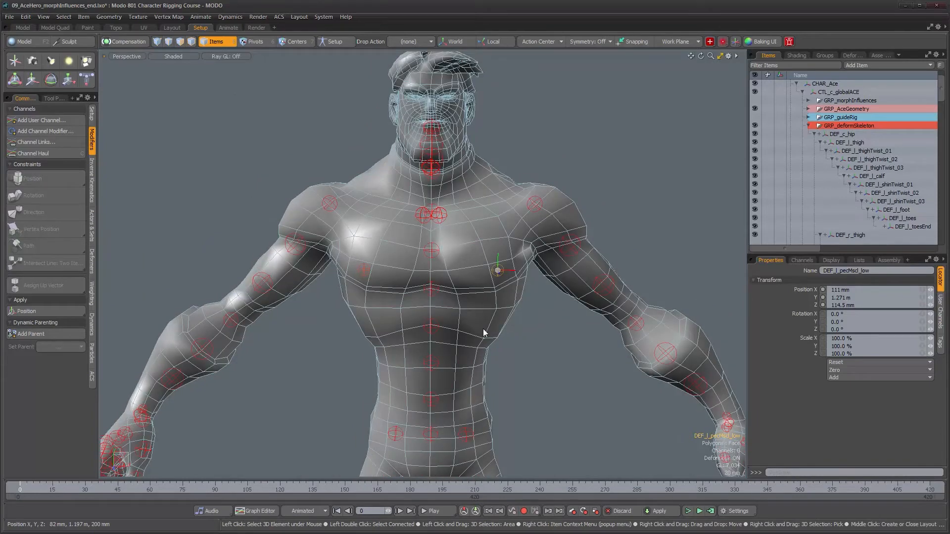
{"action": "mouse_move", "coordinate": [438, 350]}
{"action": "left_mouse_down", "text": "alt"}
{"action": "mouse_move", "coordinate": [534, 354]}
{"action": "mouse_move", "coordinate": [439, 355]}
{"action": "left_mouse_up", "text": "alt"}
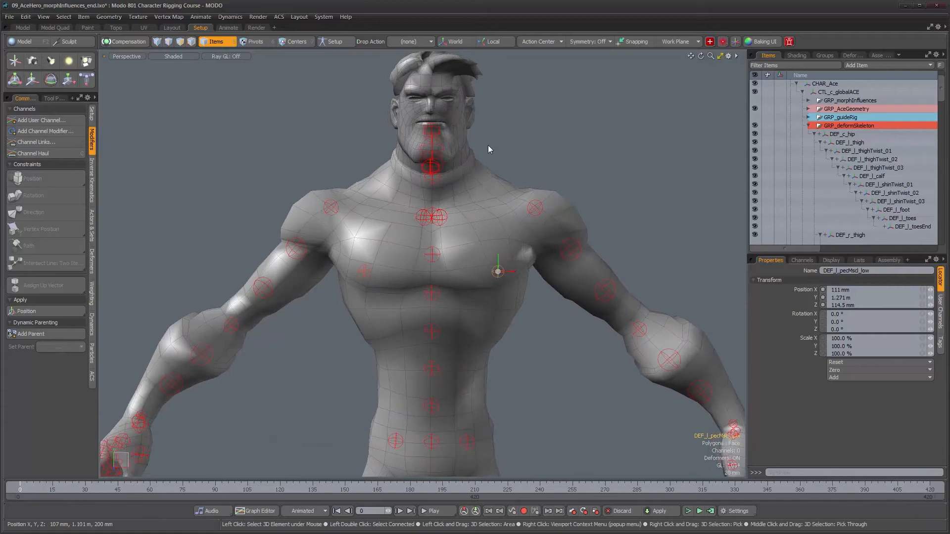
{"action": "scroll", "coordinate": [506, 259], "scroll_direction": "up", "scroll_amount": 4}
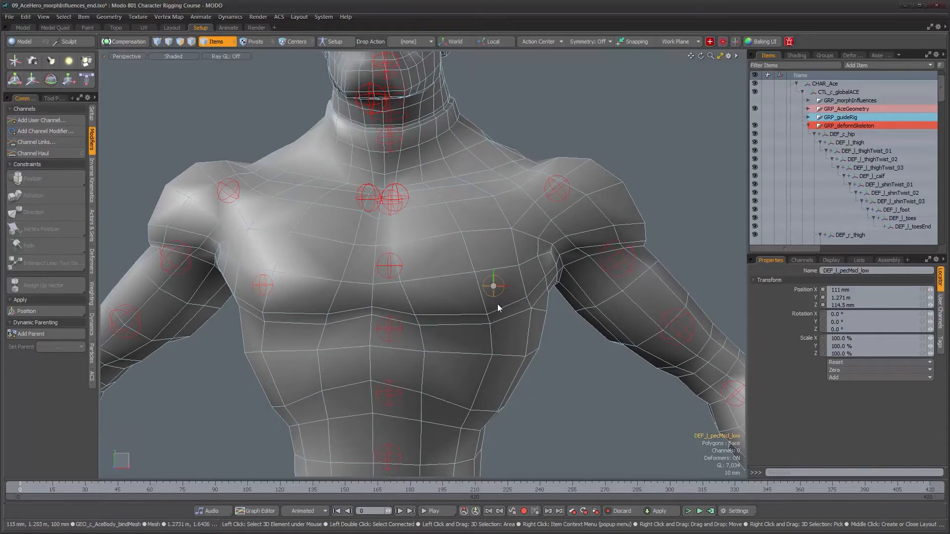
{"action": "mouse_move", "coordinate": [497, 305]}
{"action": "left_mouse_down", "text": "alt"}
{"action": "mouse_move", "coordinate": [510, 324]}
{"action": "mouse_move", "coordinate": [501, 313]}
{"action": "mouse_move", "coordinate": [384, 320]}
{"action": "mouse_move", "coordinate": [367, 402]}
{"action": "mouse_move", "coordinate": [377, 298]}
{"action": "mouse_move", "coordinate": [497, 296]}
{"action": "left_mouse_up", "text": "alt"}
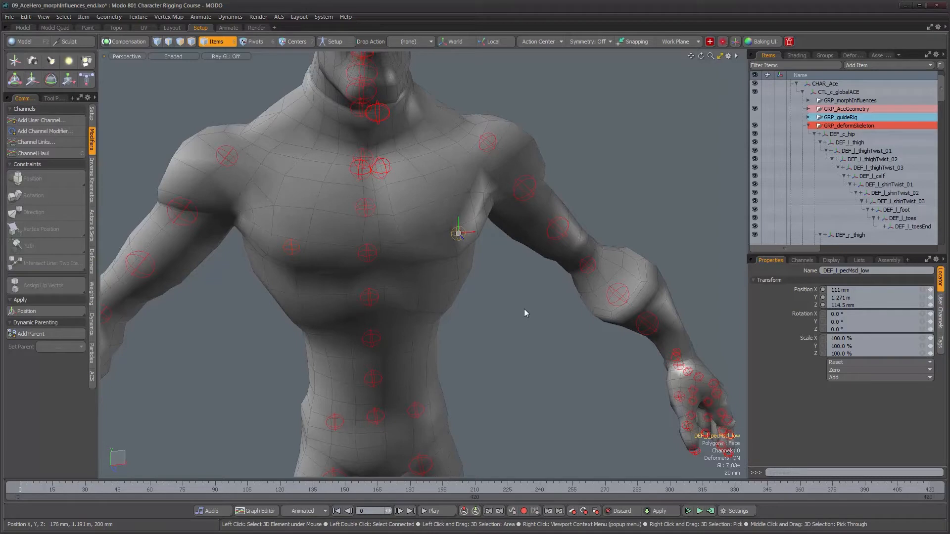
Inspect the finger deform locators on the character's left hand, including the end locators beyond the fingertips
{"action": "left_click_drag", "start_coordinate": [588, 359], "coordinate": [588, 289], "text": "alt"}
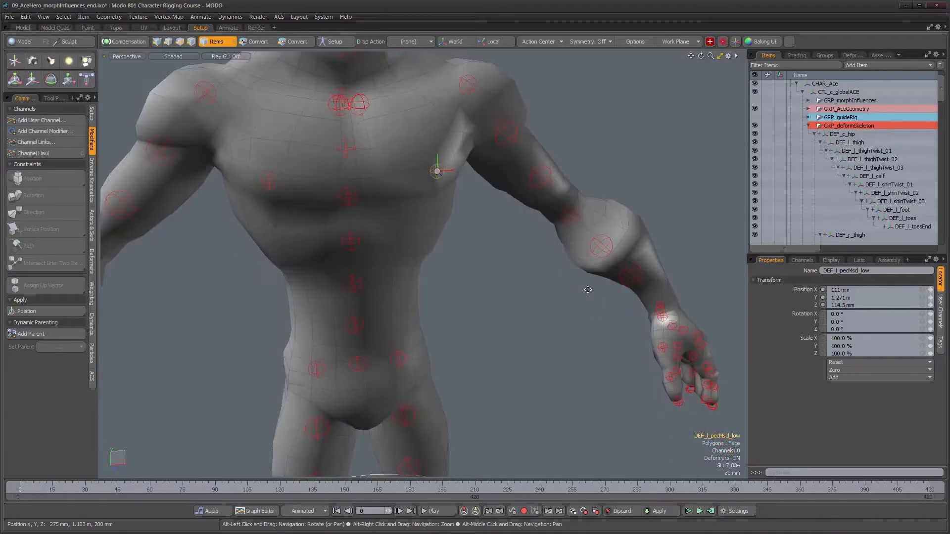
{"action": "scroll", "coordinate": [587, 290], "scroll_direction": "down", "scroll_amount": 4}
{"action": "left_click_drag", "start_coordinate": [607, 353], "coordinate": [476, 266], "text": "alt"}
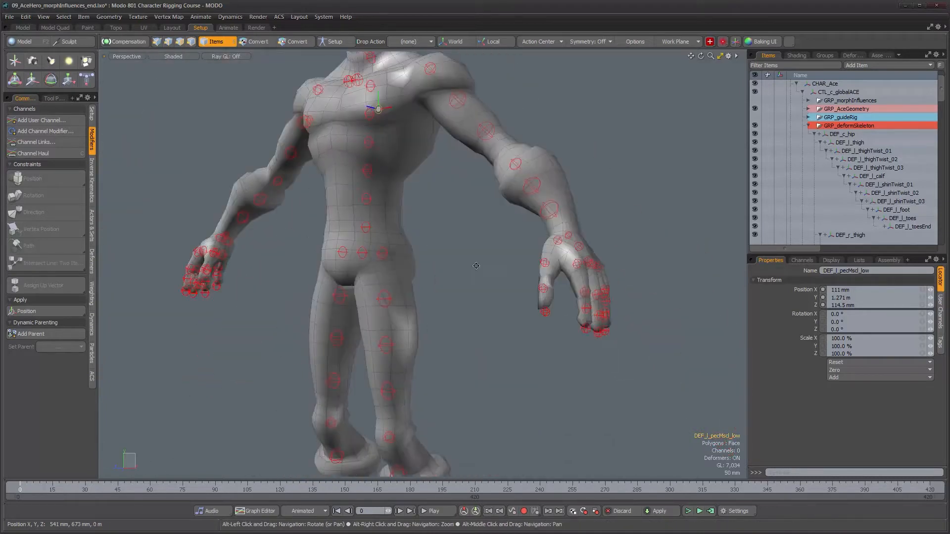
{"action": "scroll", "coordinate": [596, 331], "scroll_direction": "up", "scroll_amount": 5}
{"action": "left_click_drag", "start_coordinate": [596, 331], "coordinate": [540, 306], "text": "alt"}
{"action": "scroll", "coordinate": [540, 306], "scroll_direction": "up", "scroll_amount": 3}
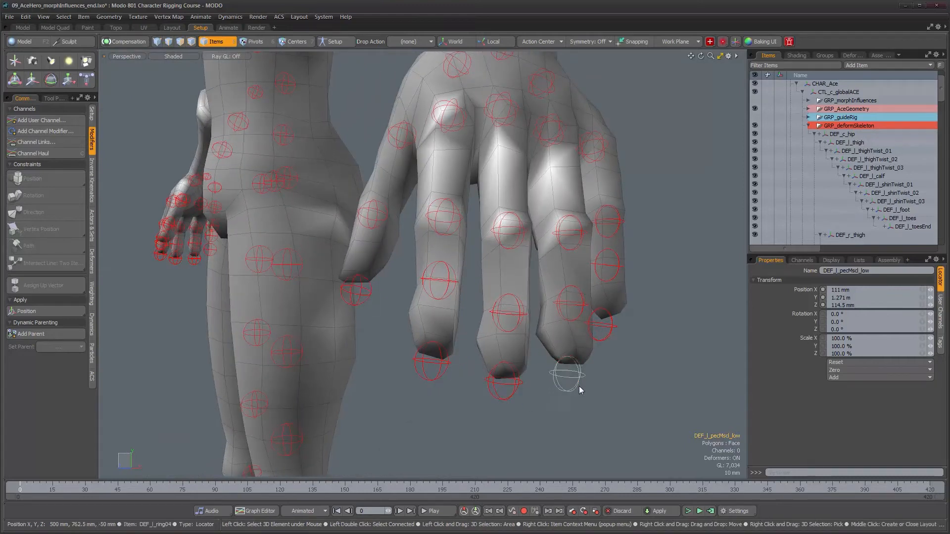
{"action": "mouse_move", "coordinate": [606, 338]}
{"action": "left_mouse_down", "text": "alt"}
{"action": "mouse_move", "coordinate": [612, 352]}
{"action": "mouse_move", "coordinate": [596, 349]}
{"action": "left_mouse_up", "text": "alt"}
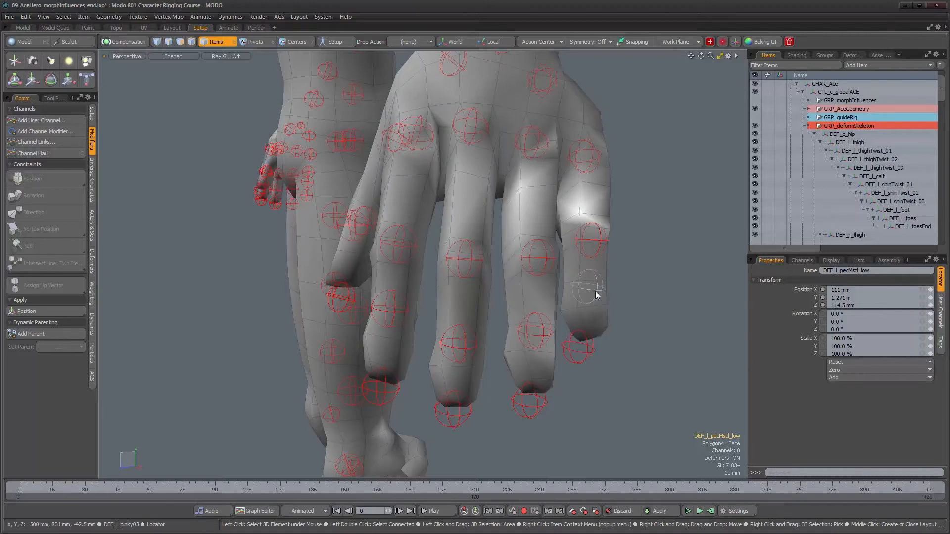
{"action": "left_click_drag", "start_coordinate": [613, 299], "coordinate": [435, 268], "text": "alt"}
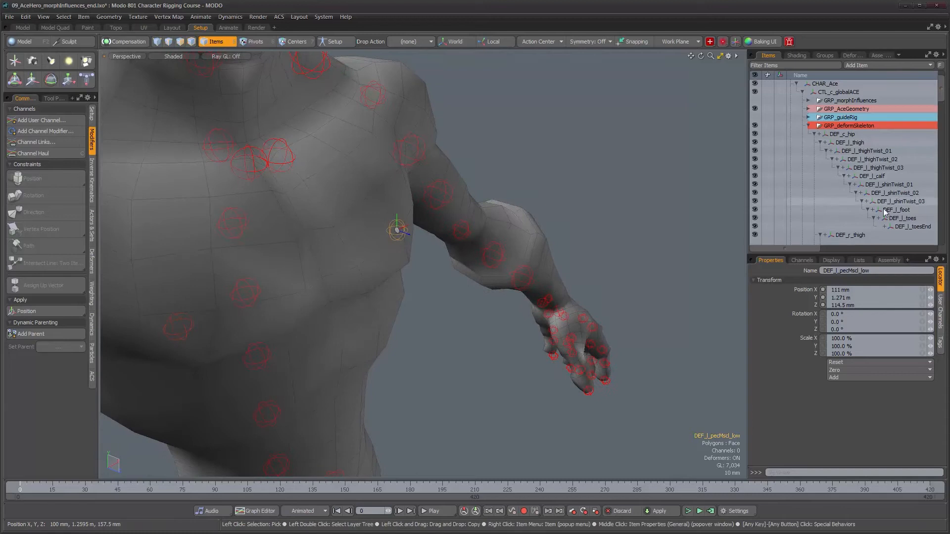
Select DEF_r_pecMscl_low and DEF_l_pecMscl_low together and duplicate them
{"action": "scroll", "coordinate": [886, 208], "scroll_direction": "down", "scroll_amount": 10}
{"action": "left_click_drag", "start_coordinate": [942, 144], "coordinate": [943, 238]}
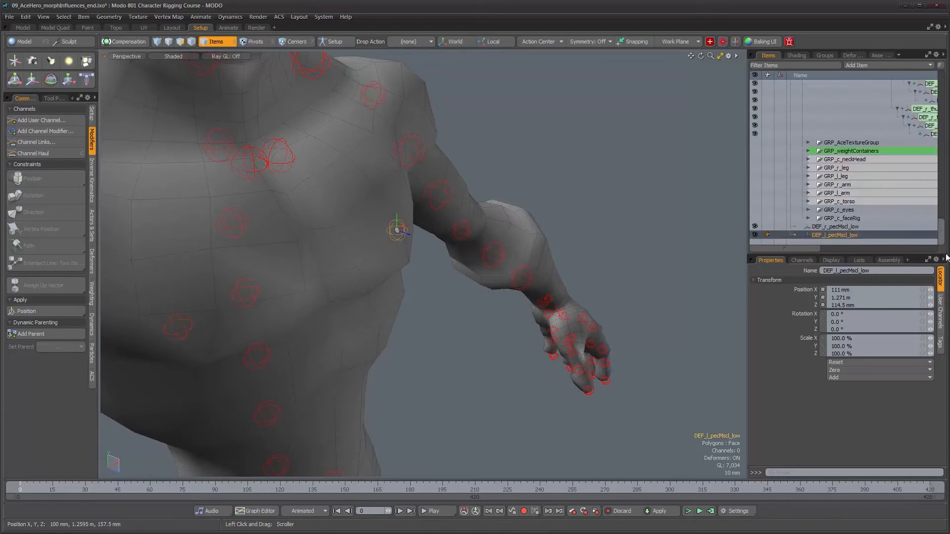
{"action": "left_click", "coordinate": [187, 332], "text": "shift"}
{"action": "key", "text": "ctrl"}
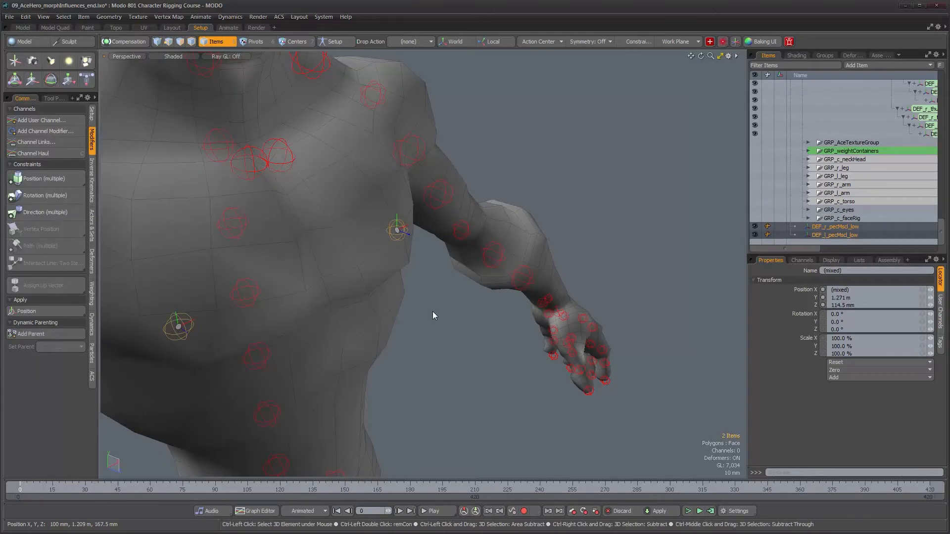
{"action": "key", "text": "ctrl+d"}
Move the two duplicated locators forward out of the chest to a Z position of about 152 mm
{"action": "left_click_drag", "start_coordinate": [482, 338], "coordinate": [524, 345], "text": "alt"}
{"action": "left_click_drag", "start_coordinate": [420, 354], "coordinate": [476, 372], "text": "alt"}
{"action": "key", "text": "w"}
{"action": "left_click_drag", "start_coordinate": [432, 437], "coordinate": [439, 437]}
{"action": "left_click_drag", "start_coordinate": [432, 395], "coordinate": [478, 395]}
{"action": "left_click_drag", "start_coordinate": [489, 436], "coordinate": [494, 436]}
{"action": "left_click_drag", "start_coordinate": [547, 388], "coordinate": [426, 330], "text": "alt"}
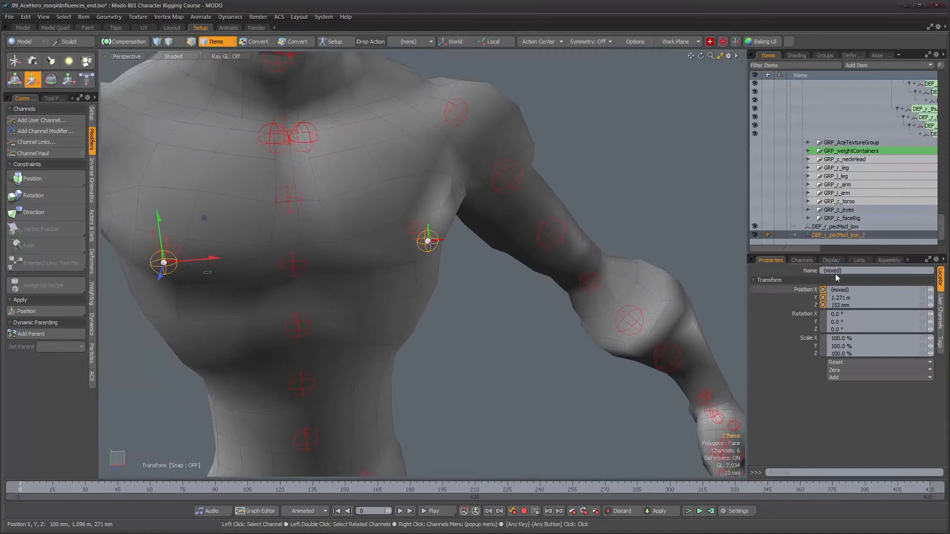
Shrink the custom sphere shape of both duplicated locators to a radius of 4 mm
{"action": "left_click", "coordinate": [833, 259]}
{"action": "left_click", "coordinate": [941, 317]}
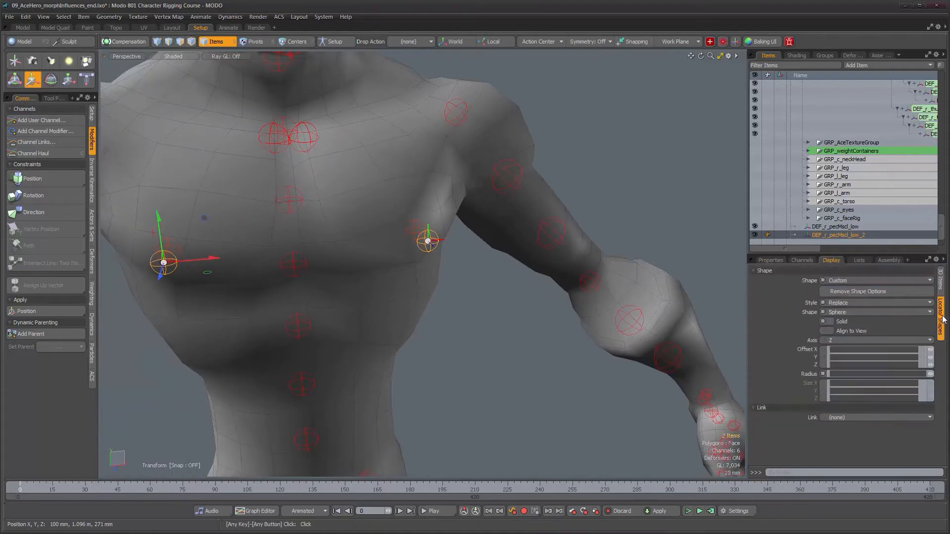
{"action": "left_click_drag", "start_coordinate": [930, 375], "coordinate": [930, 391]}
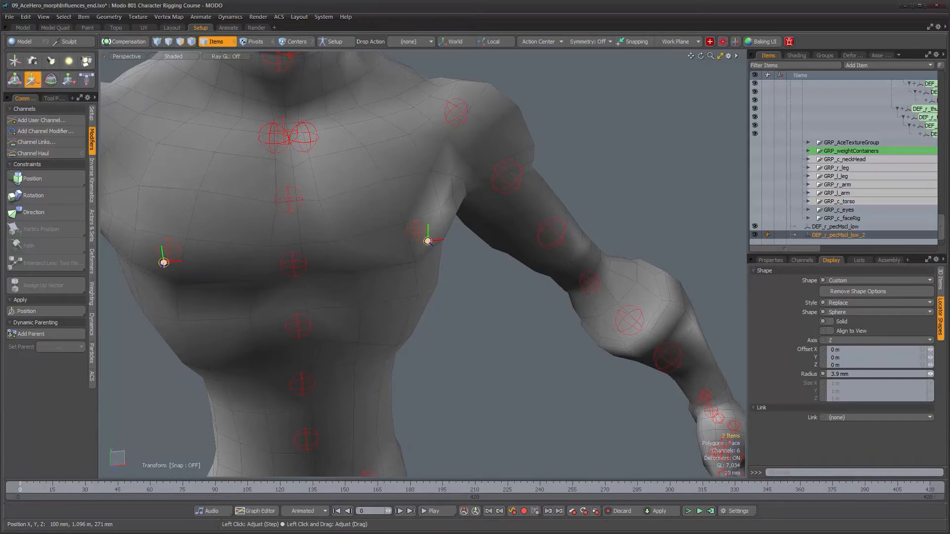
{"action": "left_click_drag", "start_coordinate": [289, 307], "coordinate": [331, 314], "text": "alt"}
{"action": "key", "text": "q"}
{"action": "left_click_drag", "start_coordinate": [408, 316], "coordinate": [539, 341], "text": "alt"}
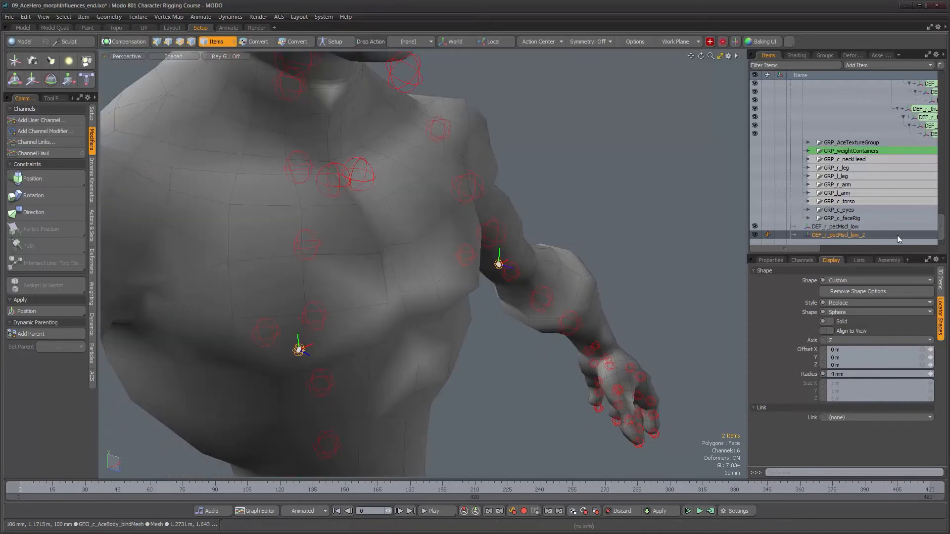
Rename the right-side duplicate, DEF_r_pecMscl_low_2, as DEF_r_pecMscl_terminator
{"action": "scroll", "coordinate": [846, 223], "scroll_direction": "down", "scroll_amount": 2}
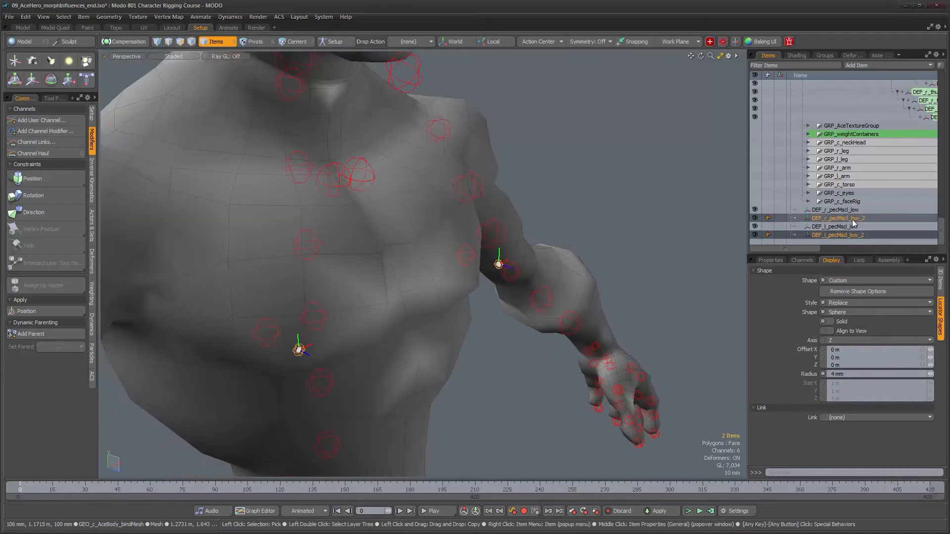
{"action": "left_click", "coordinate": [873, 219]}
{"action": "left_click", "coordinate": [875, 219]}
{"action": "left_click_drag", "start_coordinate": [866, 218], "coordinate": [847, 219]}
{"action": "key", "text": "BackSpace"}
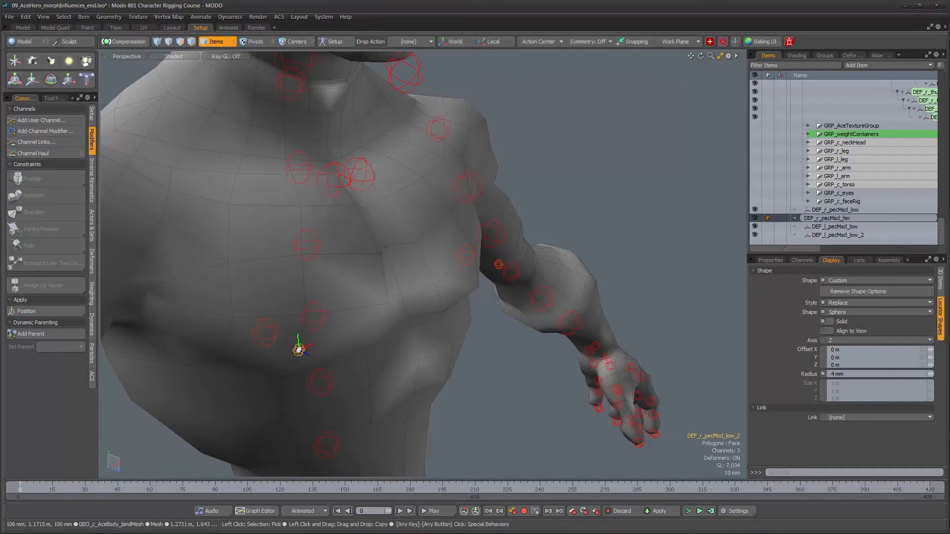
{"action": "key", "text": "Return"}
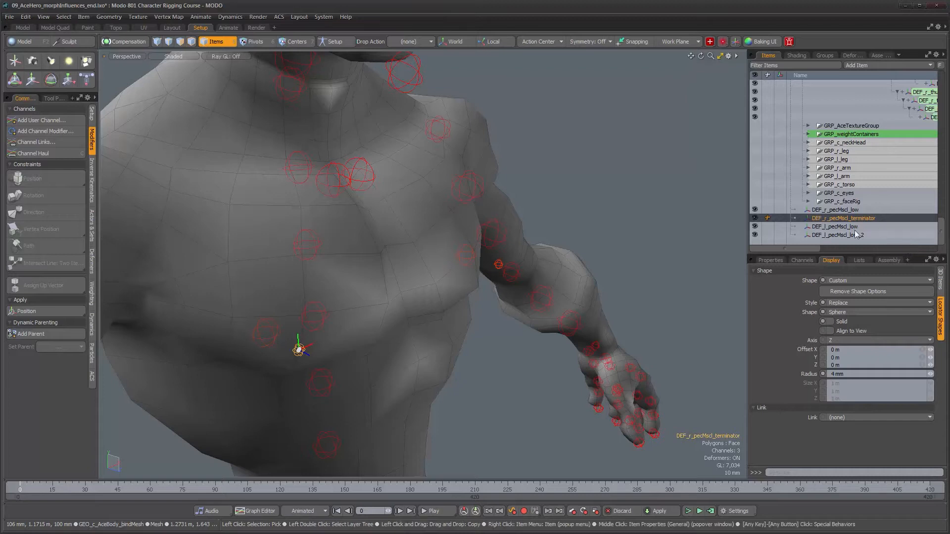
Parent DEF_r_pecMscl_terminator under DEF_r_pecMscl_low and expand the parent in the item hierarchy
{"action": "left_click", "coordinate": [838, 210]}
{"action": "left_click_drag", "start_coordinate": [837, 210], "coordinate": [838, 210]}
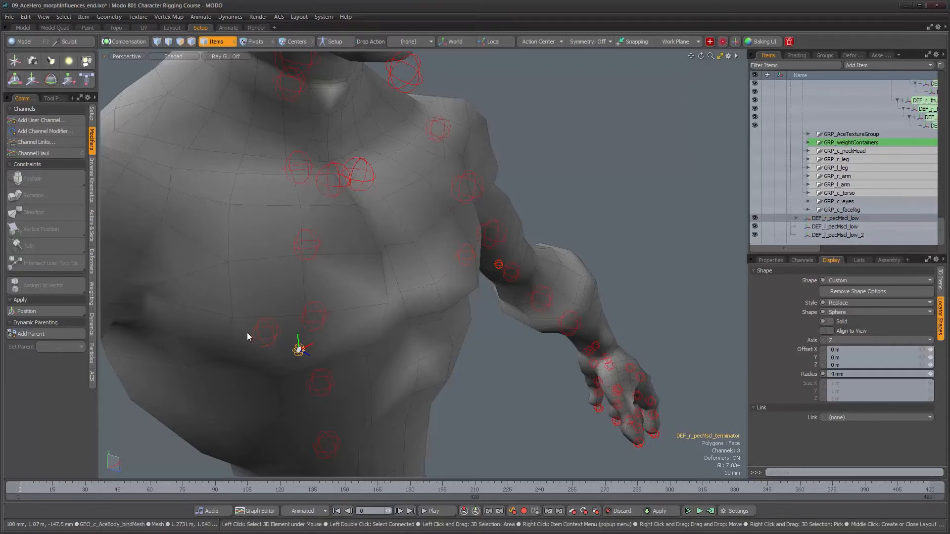
{"action": "left_click", "coordinate": [797, 218]}
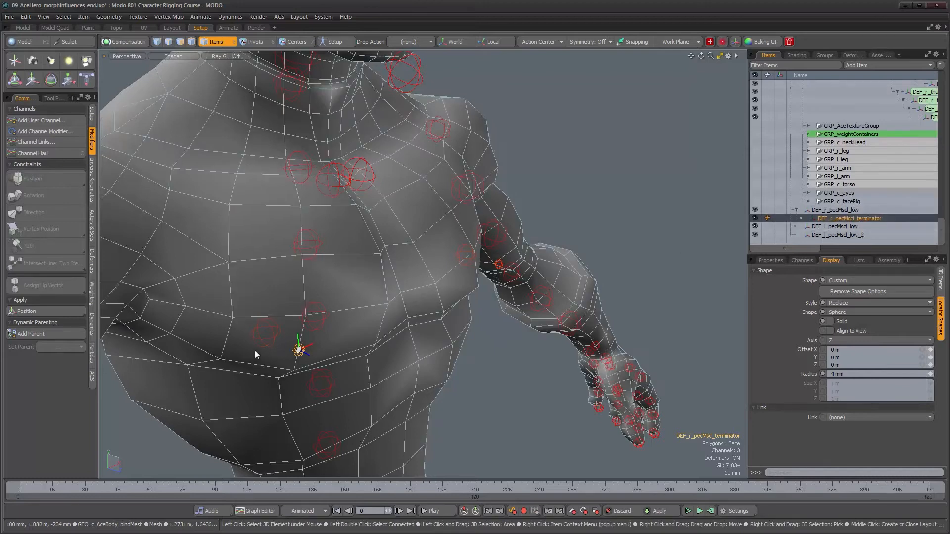
Rename the left-side duplicate as DEF_l_pecMscl_terminator and parent it under DEF_l_pecMscl_low
{"action": "left_click", "coordinate": [851, 236]}
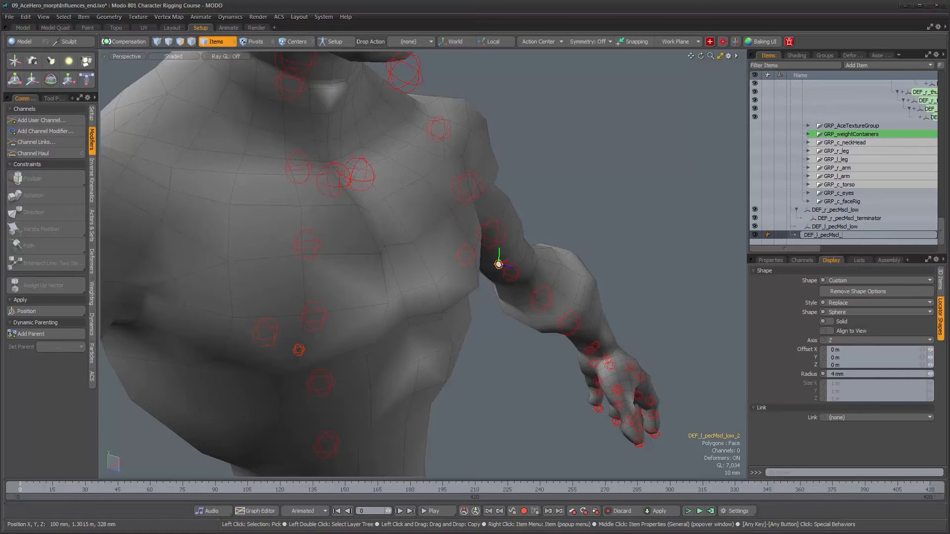
{"action": "type", "text": "rminato"}
{"action": "key", "text": "Return"}
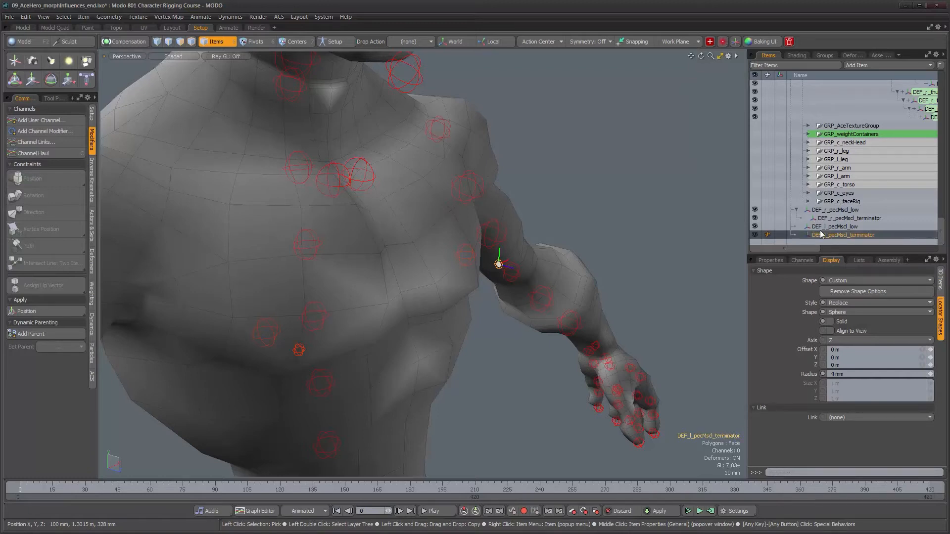
{"action": "left_click_drag", "start_coordinate": [825, 234], "coordinate": [797, 230]}
Examine the weight influence of the DEF_c_spine04, DEF_c_spine05 and DEF_r_pecMscl_low locators on the chest mesh
{"action": "left_click_drag", "start_coordinate": [476, 322], "coordinate": [419, 334], "text": "alt"}
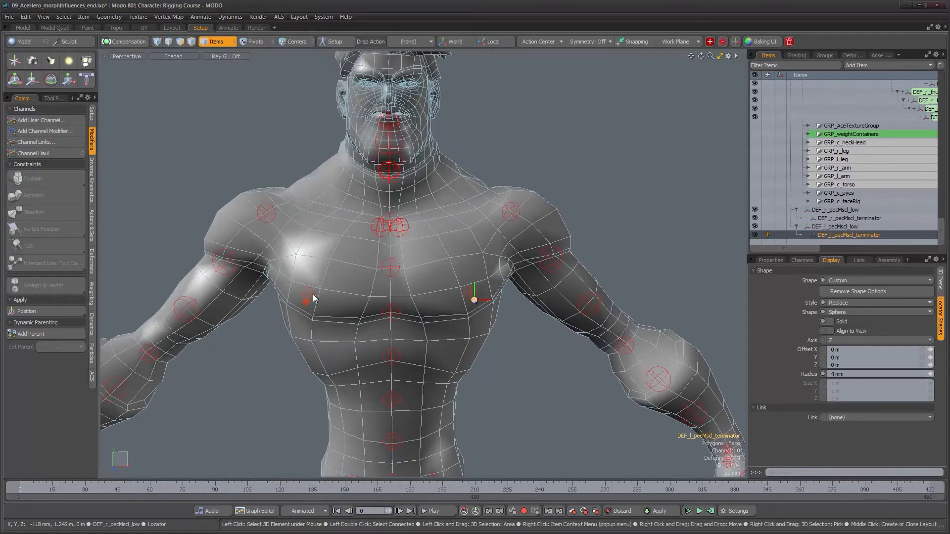
{"action": "scroll", "coordinate": [405, 300], "scroll_direction": "up", "scroll_amount": 2}
{"action": "left_click_drag", "start_coordinate": [406, 300], "coordinate": [471, 303], "text": "alt"}
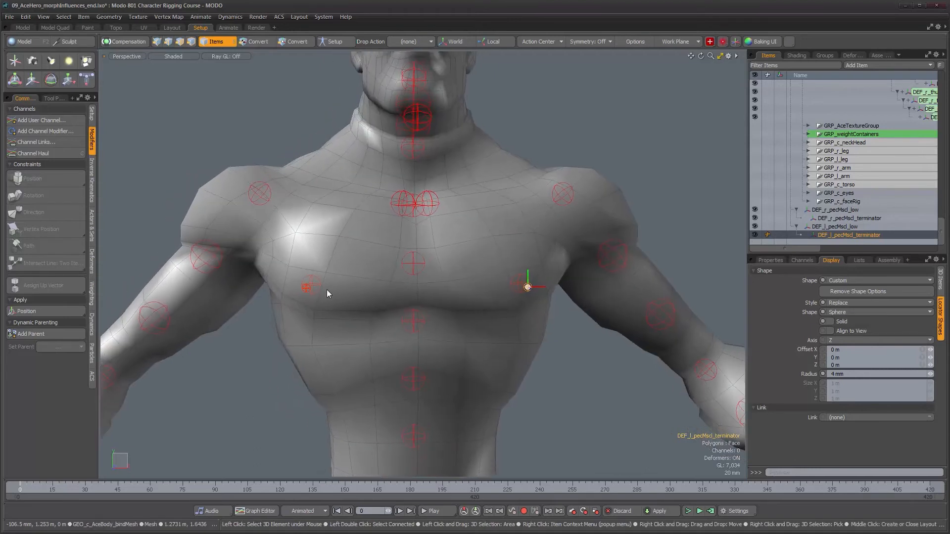
{"action": "left_click", "coordinate": [414, 323]}
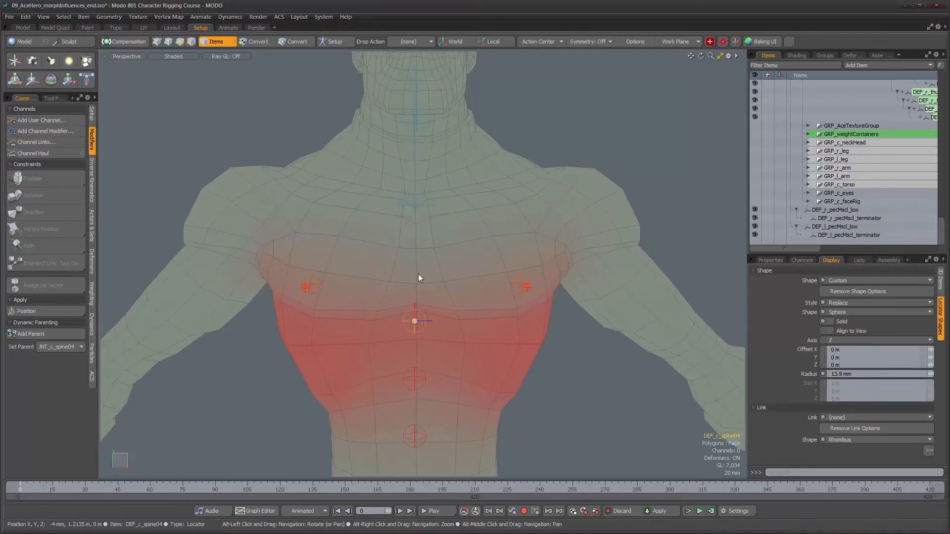
{"action": "left_click", "coordinate": [423, 262]}
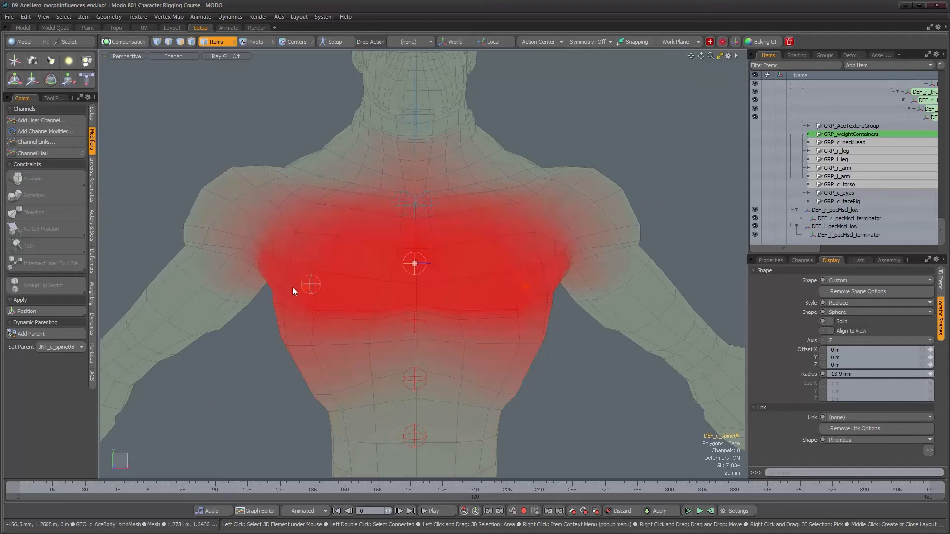
{"action": "right_click_drag", "start_coordinate": [355, 285], "coordinate": [403, 284], "text": "alt"}
{"action": "mouse_move", "coordinate": [402, 284]}
{"action": "left_mouse_down", "text": "alt"}
{"action": "mouse_move", "coordinate": [409, 267]}
{"action": "mouse_move", "coordinate": [413, 278]}
{"action": "left_mouse_up", "text": "alt"}
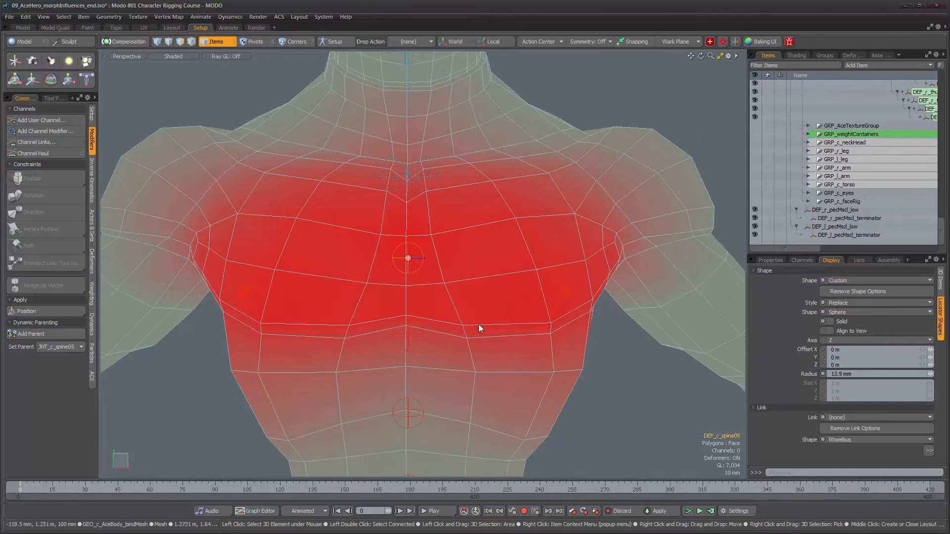
{"action": "right_click_drag", "start_coordinate": [504, 286], "coordinate": [517, 287], "text": "alt"}
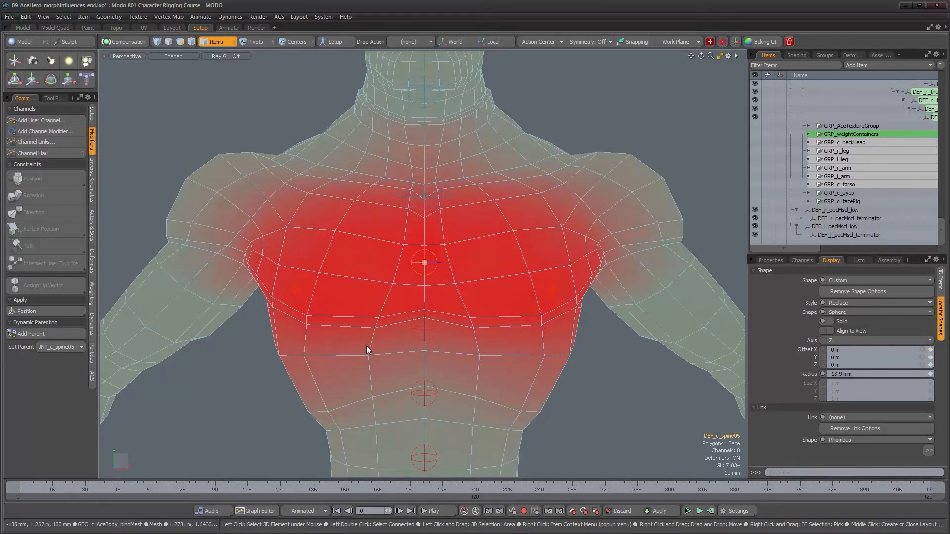
{"action": "left_click", "coordinate": [305, 285]}
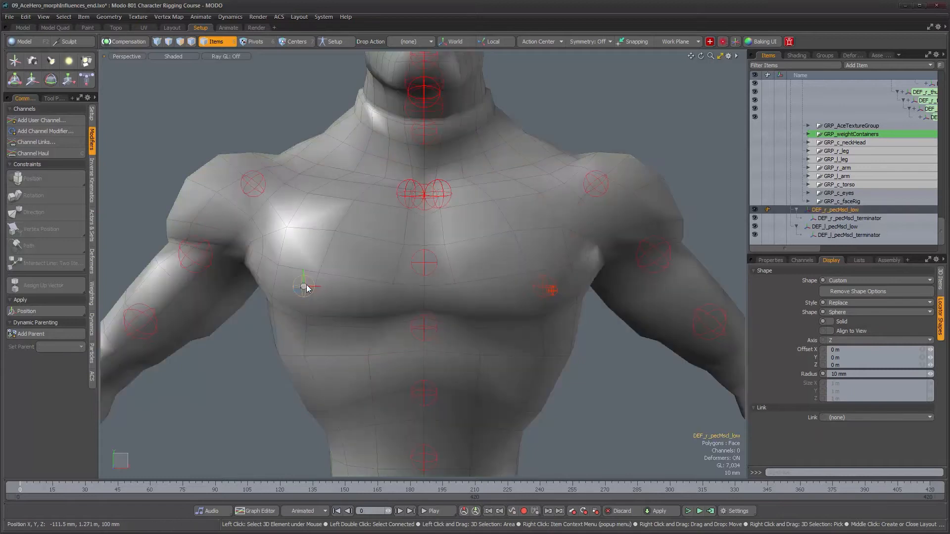
{"action": "left_click", "coordinate": [433, 267]}
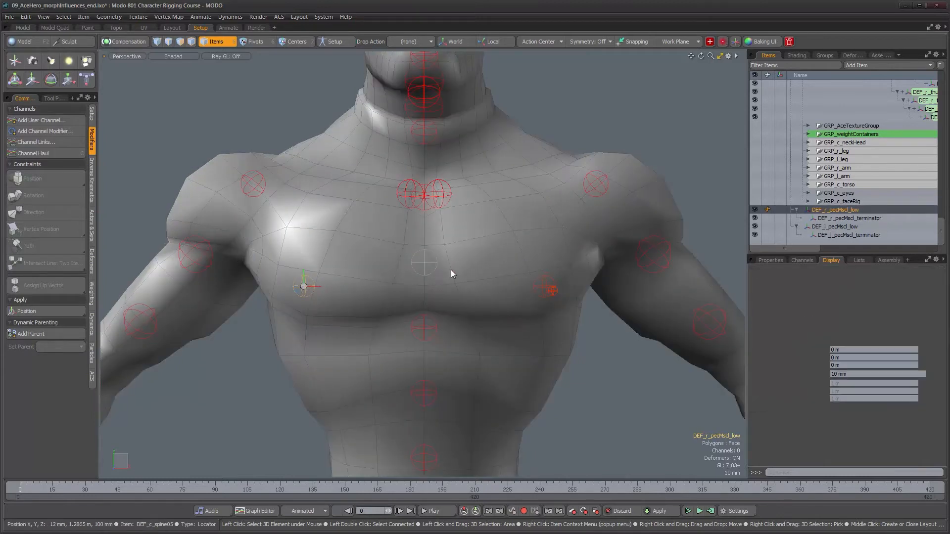
Parent DEF_r_pecMscl_low and DEF_l_pecMscl_low, with their terminators, under DEF_c_spine05 in the item hierarchy
{"action": "scroll", "coordinate": [916, 155], "scroll_direction": "up", "scroll_amount": 10}
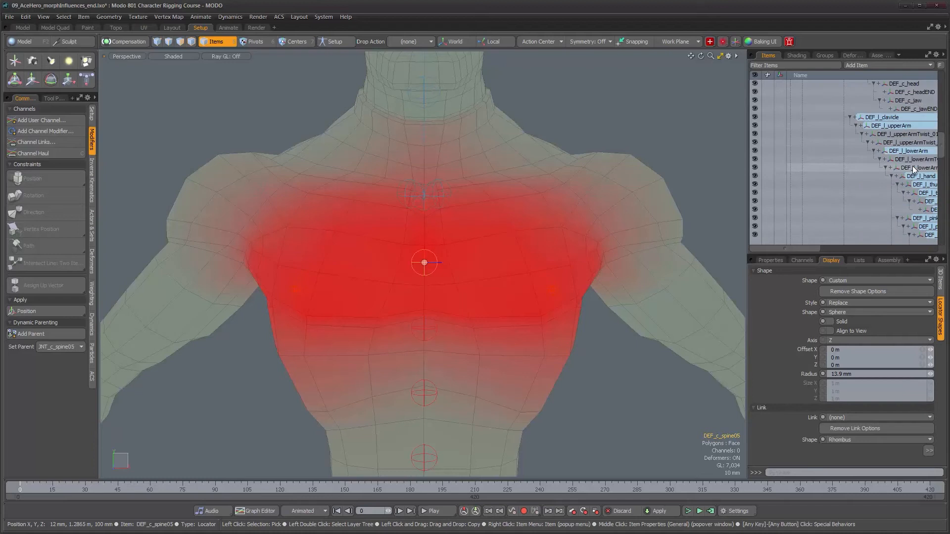
{"action": "left_click_drag", "start_coordinate": [803, 249], "coordinate": [818, 251]}
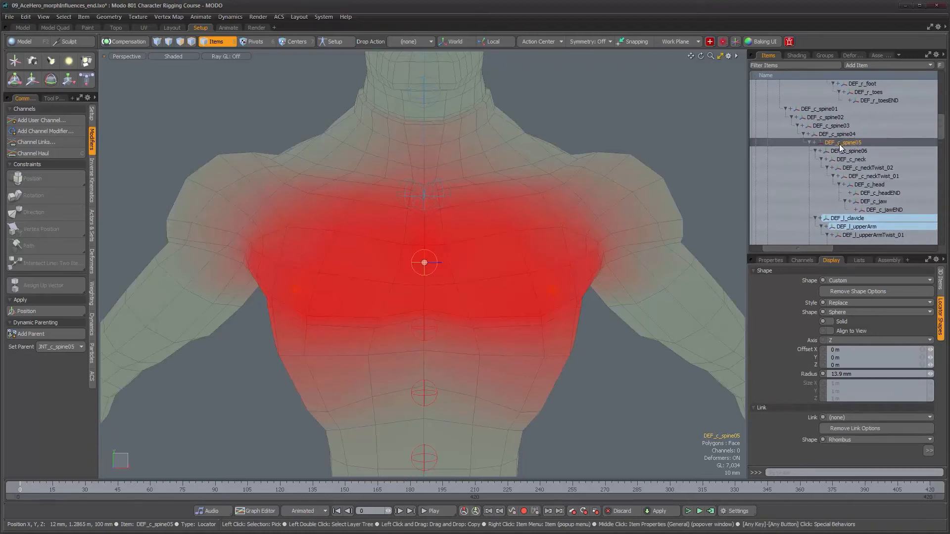
{"action": "left_click_drag", "start_coordinate": [943, 129], "coordinate": [942, 237]}
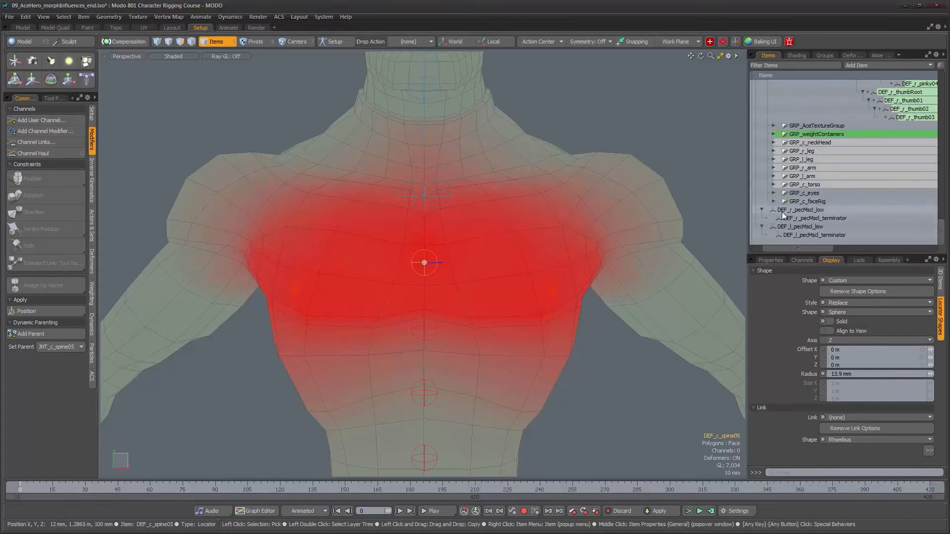
{"action": "left_click", "coordinate": [782, 211]}
{"action": "left_click", "coordinate": [789, 226], "text": "ctrl"}
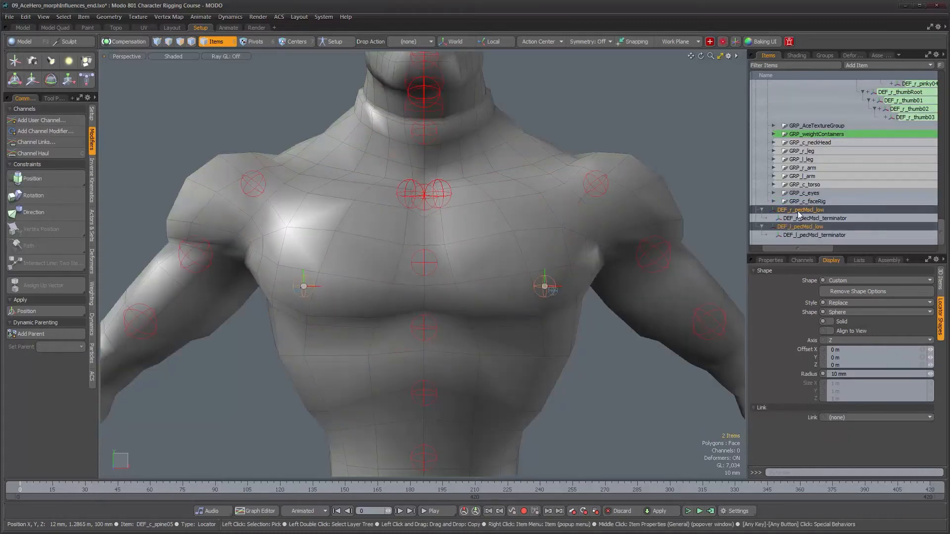
{"action": "scroll", "coordinate": [842, 87], "scroll_direction": "up", "scroll_amount": 4}
{"action": "scroll", "coordinate": [855, 89], "scroll_direction": "up", "scroll_amount": 15}
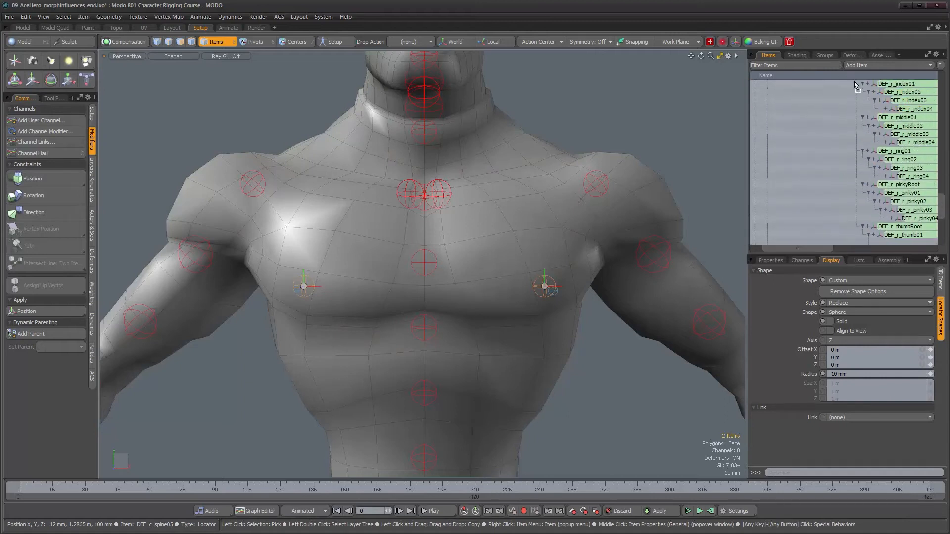
{"action": "scroll", "coordinate": [845, 84], "scroll_direction": "up", "scroll_amount": 6}
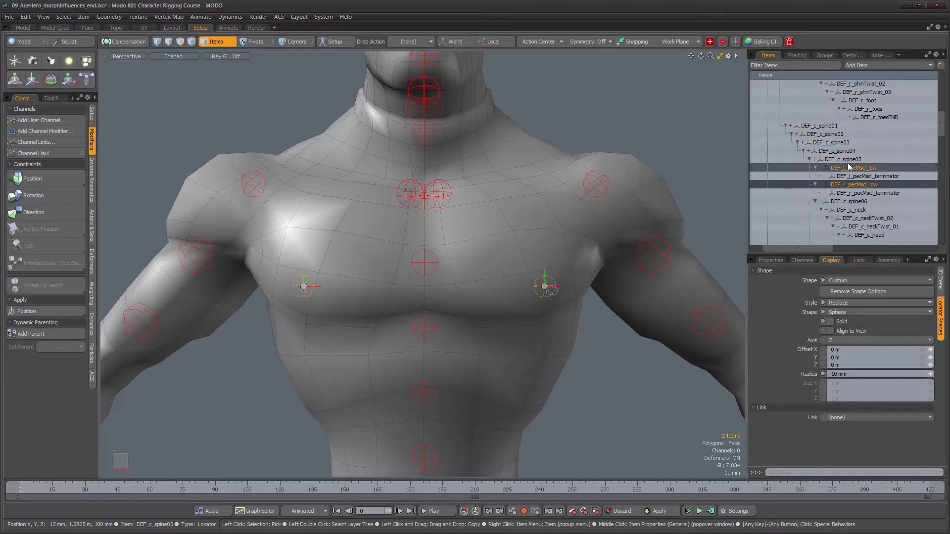
Scrub the animation between frames 0 and 31 and examine the chest around the pectoral locators as the arm is raised
{"action": "left_click_drag", "start_coordinate": [513, 296], "coordinate": [506, 296], "text": "alt"}
{"action": "scroll", "coordinate": [438, 313], "scroll_direction": "down", "scroll_amount": 3}
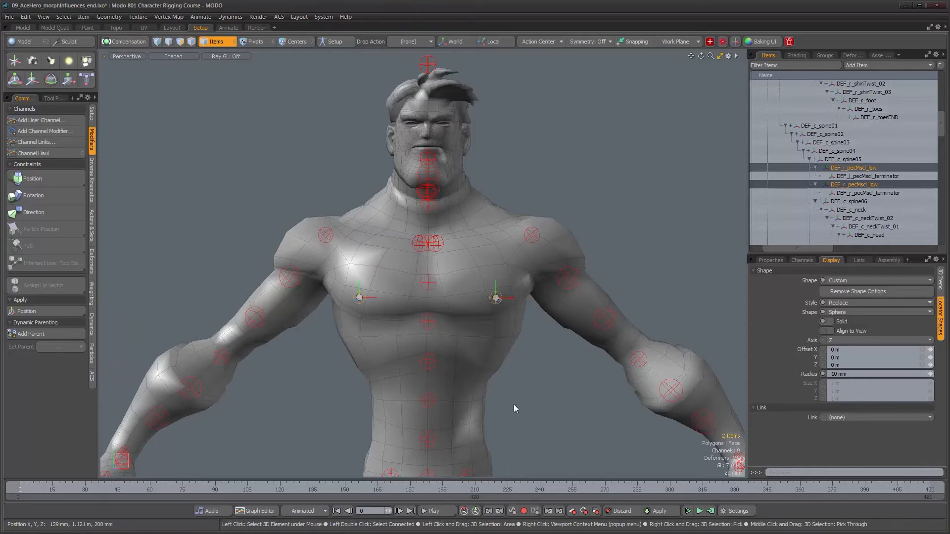
{"action": "mouse_move", "coordinate": [24, 489]}
{"action": "left_mouse_down"}
{"action": "mouse_move", "coordinate": [797, 488]}
{"action": "mouse_move", "coordinate": [20, 489]}
{"action": "left_mouse_up"}
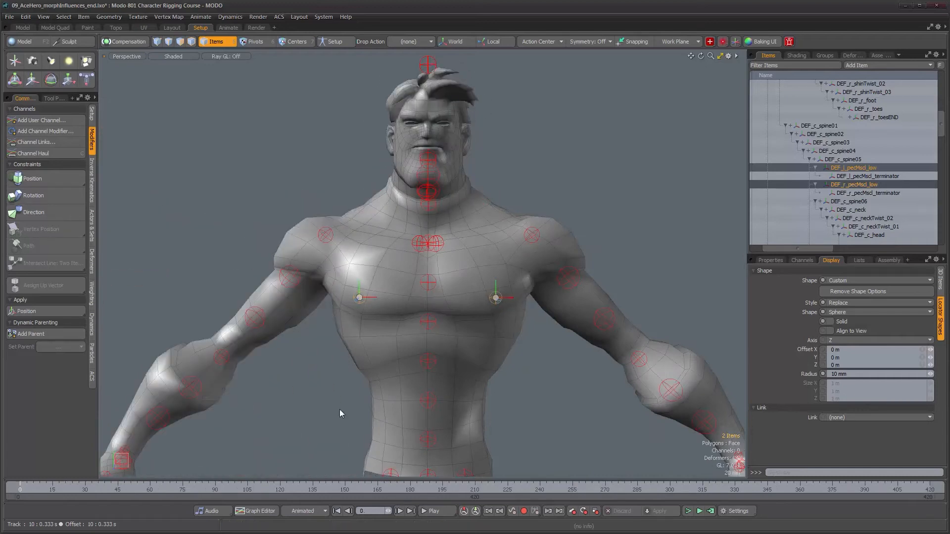
{"action": "scroll", "coordinate": [441, 291], "scroll_direction": "up", "scroll_amount": 3}
{"action": "middle_click_drag", "start_coordinate": [478, 299], "coordinate": [480, 268], "text": "alt"}
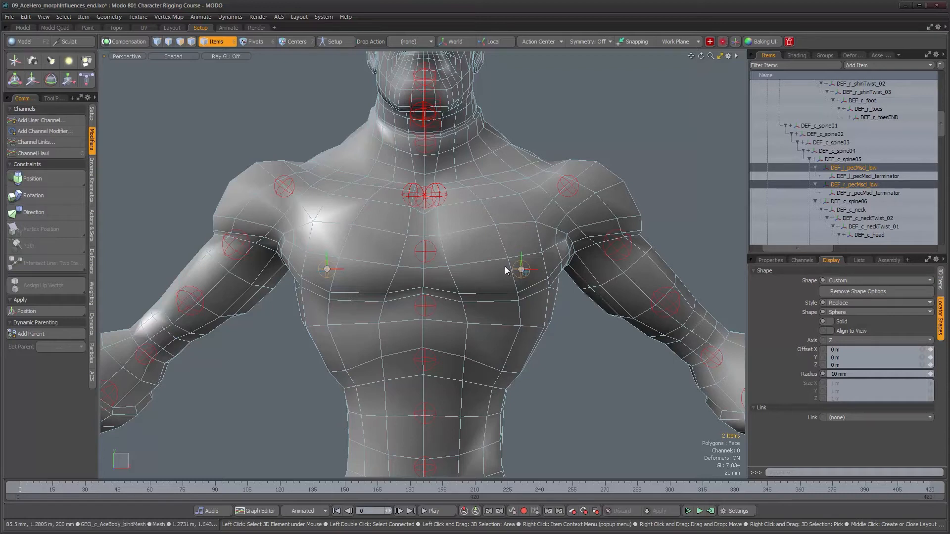
{"action": "left_click_drag", "start_coordinate": [509, 282], "coordinate": [474, 341], "text": "alt"}
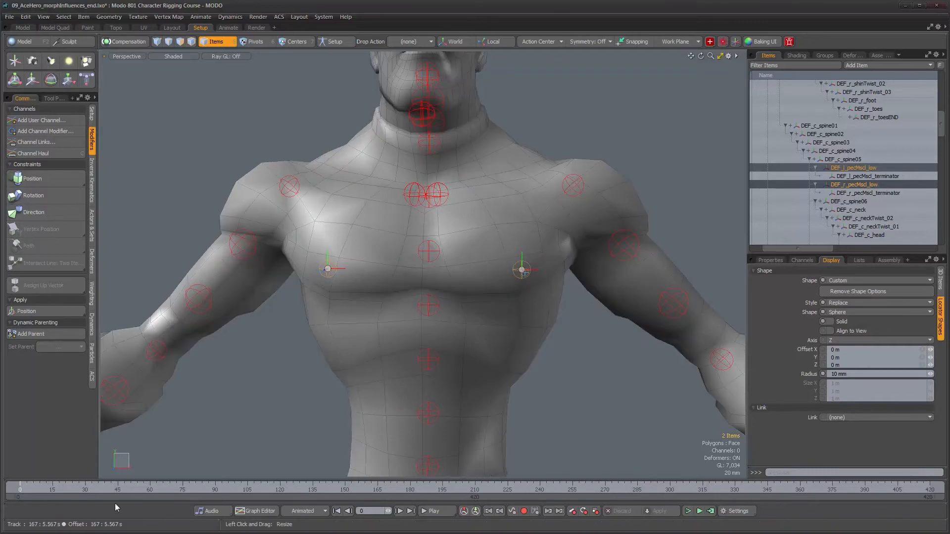
{"action": "left_click_drag", "start_coordinate": [32, 490], "coordinate": [86, 490]}
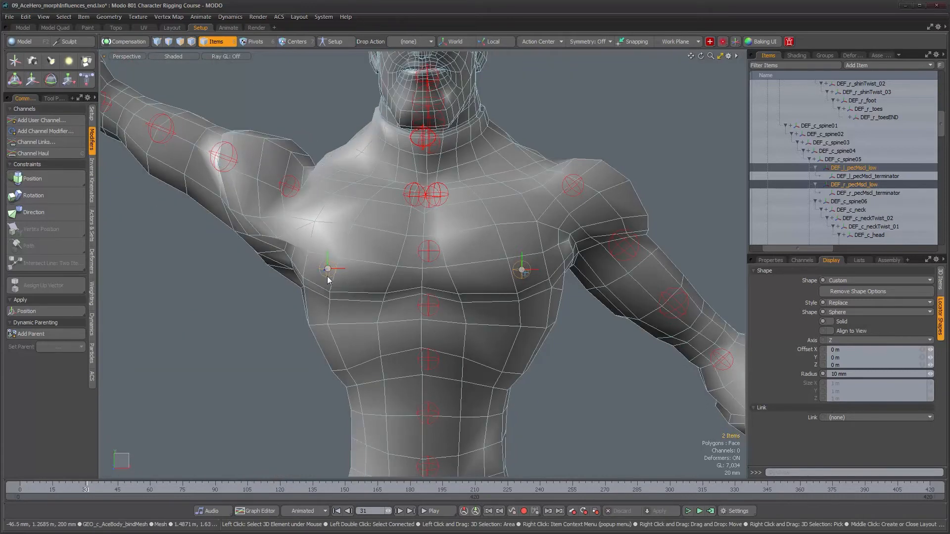
{"action": "mouse_move", "coordinate": [91, 490]}
{"action": "left_mouse_down"}
{"action": "mouse_move", "coordinate": [374, 490]}
{"action": "mouse_move", "coordinate": [20, 490]}
{"action": "left_mouse_up"}
{"action": "left_click_drag", "start_coordinate": [365, 283], "coordinate": [582, 377], "text": "alt"}
{"action": "scroll", "coordinate": [503, 323], "scroll_direction": "down", "scroll_amount": 3}
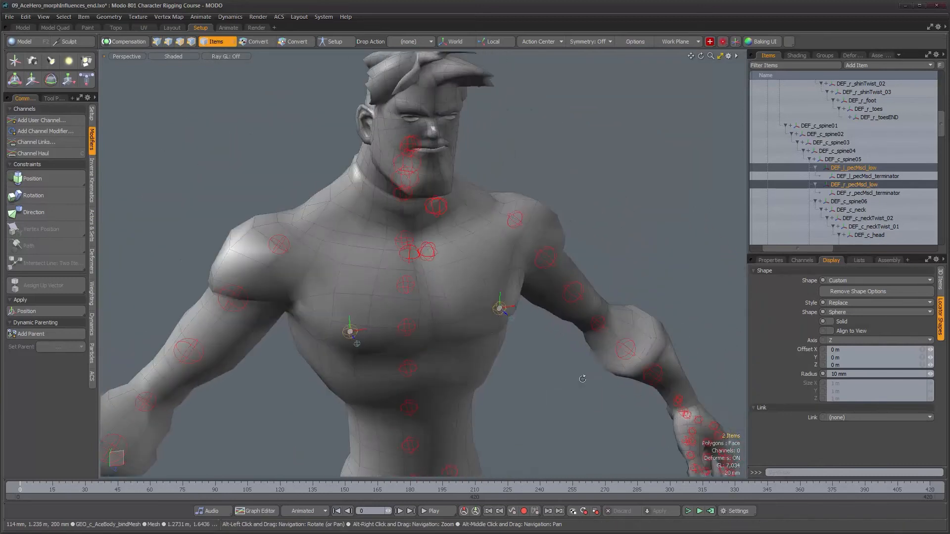
Collapse the GRP_deformSkeleton group in the item hierarchy and deselect all items
{"action": "mouse_move", "coordinate": [943, 127]}
{"action": "left_mouse_down"}
{"action": "mouse_move", "coordinate": [948, 75]}
{"action": "mouse_move", "coordinate": [948, 135]}
{"action": "left_mouse_up"}
{"action": "scroll", "coordinate": [852, 163], "scroll_direction": "up", "scroll_amount": 2}
{"action": "left_click_drag", "start_coordinate": [769, 248], "coordinate": [756, 242]}
{"action": "scroll", "coordinate": [789, 181], "scroll_direction": "up", "scroll_amount": 9}
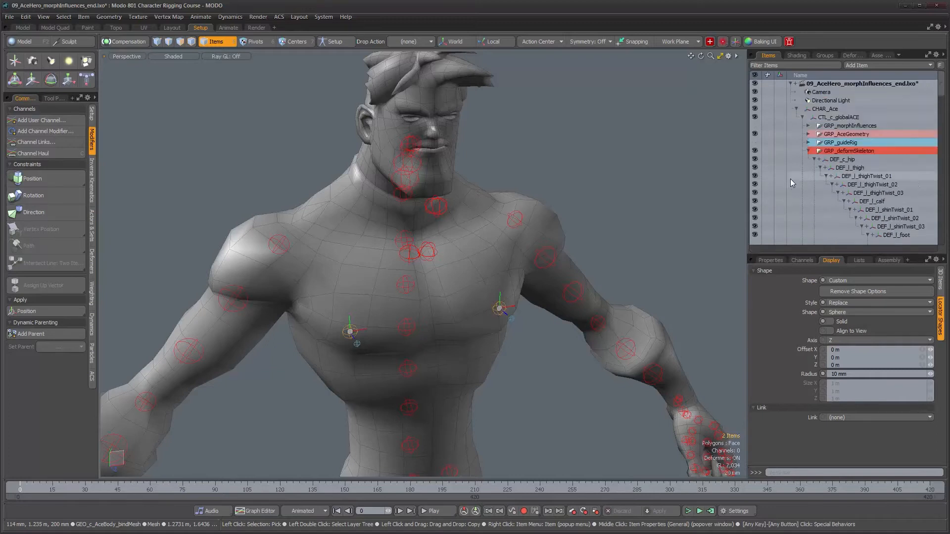
{"action": "left_click", "coordinate": [809, 151]}
{"action": "left_click_drag", "start_coordinate": [457, 365], "coordinate": [467, 355], "text": "alt"}
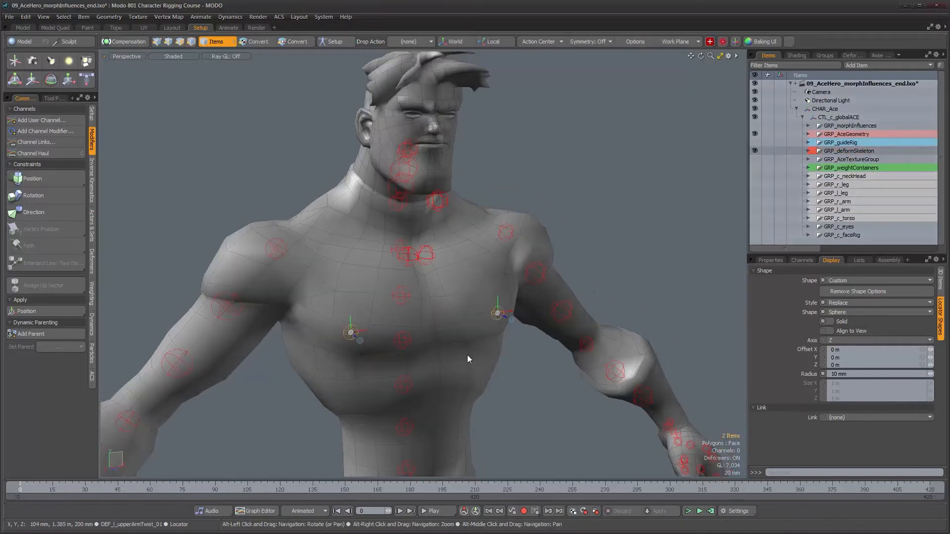
{"action": "left_click", "coordinate": [515, 385]}
{"action": "left_click_drag", "start_coordinate": [516, 385], "coordinate": [490, 310], "text": "alt"}
{"action": "left_click_drag", "start_coordinate": [368, 219], "coordinate": [373, 240], "text": "alt"}
{"action": "left_click_drag", "start_coordinate": [485, 308], "coordinate": [468, 317], "text": "alt"}
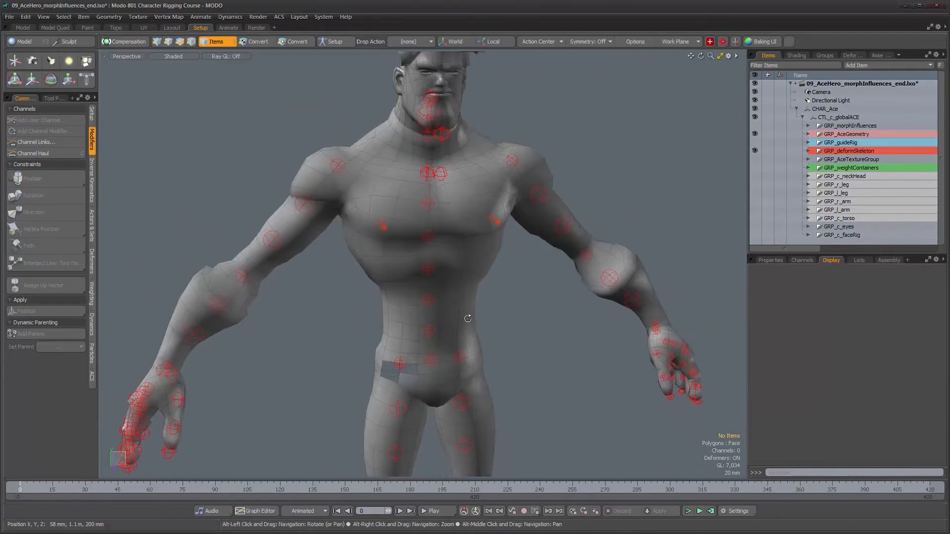
{"action": "right_click_drag", "start_coordinate": [468, 317], "coordinate": [448, 323], "text": "alt"}
{"action": "middle_click_drag", "start_coordinate": [484, 342], "coordinate": [466, 276], "text": "alt"}
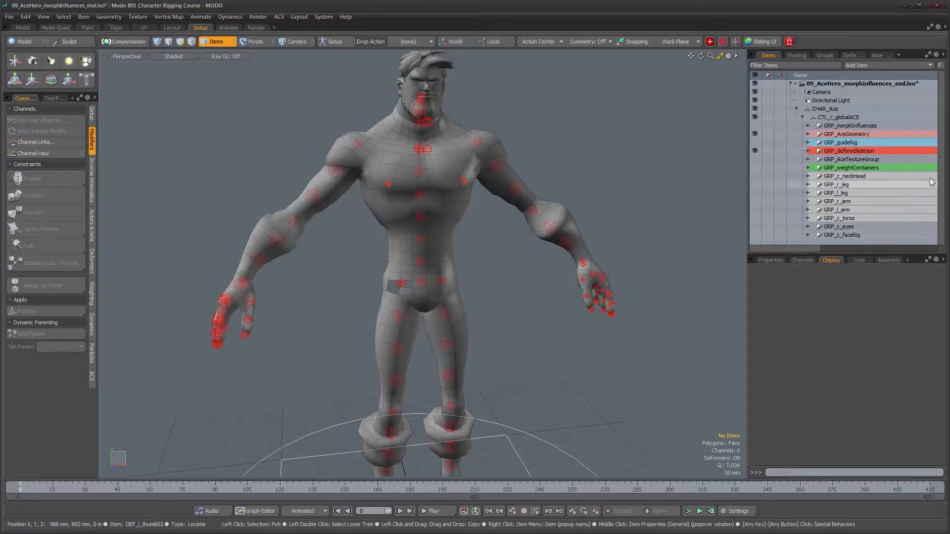
Add a group locator under CTL_c_globalACE and name it GRP_c_advancedDeformations
{"action": "left_click", "coordinate": [837, 118]}
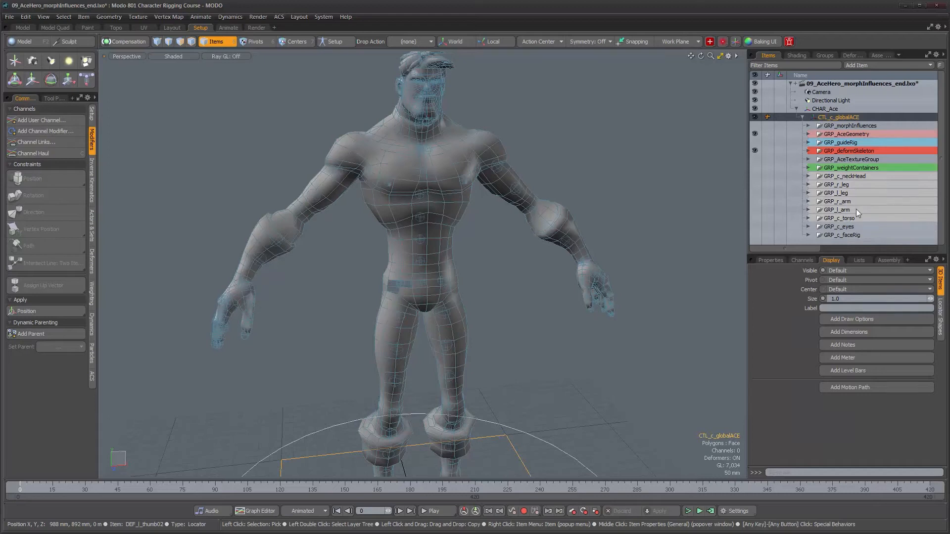
{"action": "left_click", "coordinate": [888, 65]}
{"action": "left_click", "coordinate": [880, 93]}
{"action": "left_click_drag", "start_coordinate": [840, 122], "coordinate": [841, 128]}
{"action": "type", "text": "GRP_c_advancedDefo"}
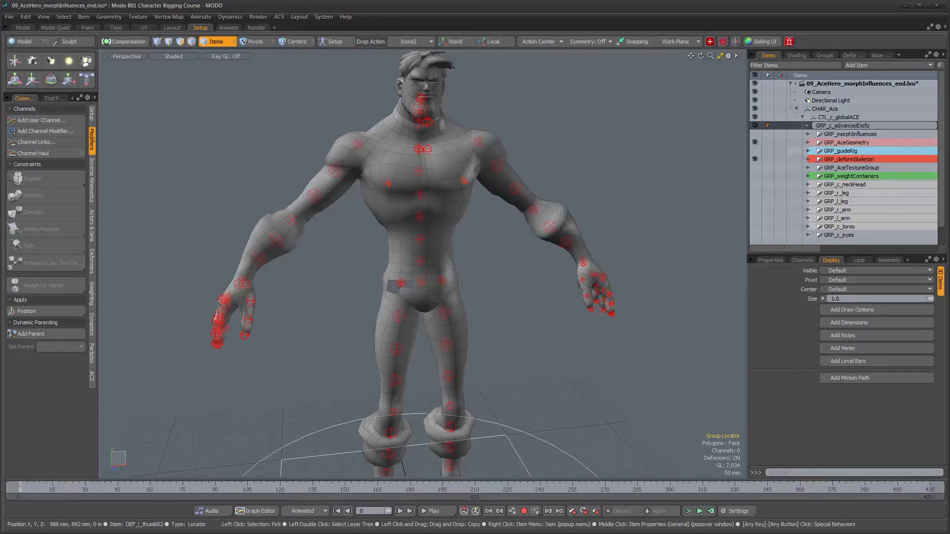
{"action": "type", "text": "rmations"}
{"action": "key", "text": "Return"}
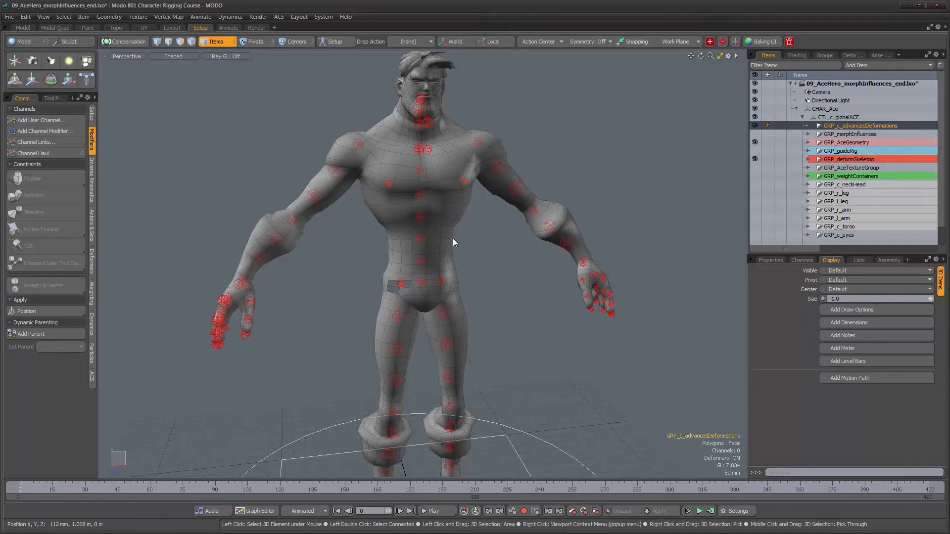
Reorder GRP_c_advancedDeformations so that it sits directly below GRP_deformSkeleton in the item hierarchy
{"action": "left_click_drag", "start_coordinate": [482, 210], "coordinate": [502, 196], "text": "alt"}
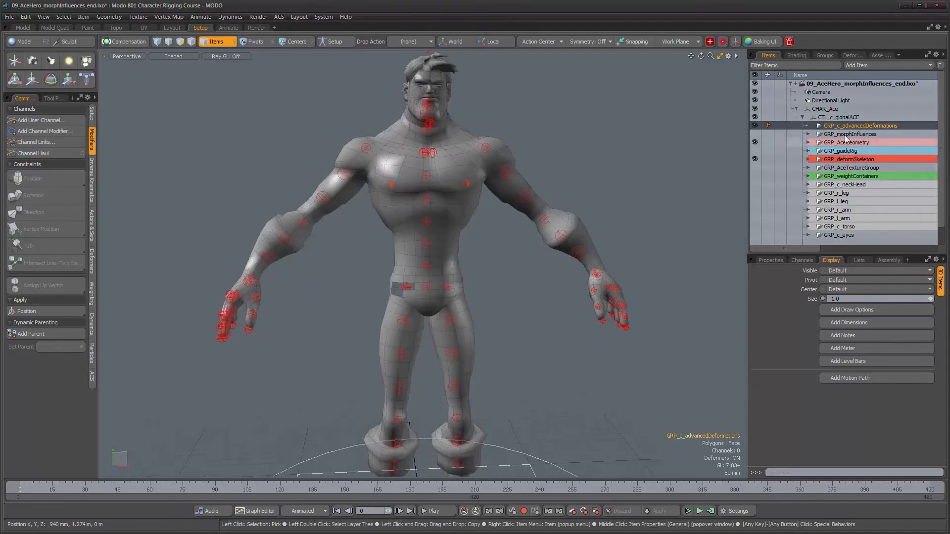
{"action": "left_click_drag", "start_coordinate": [846, 127], "coordinate": [847, 161]}
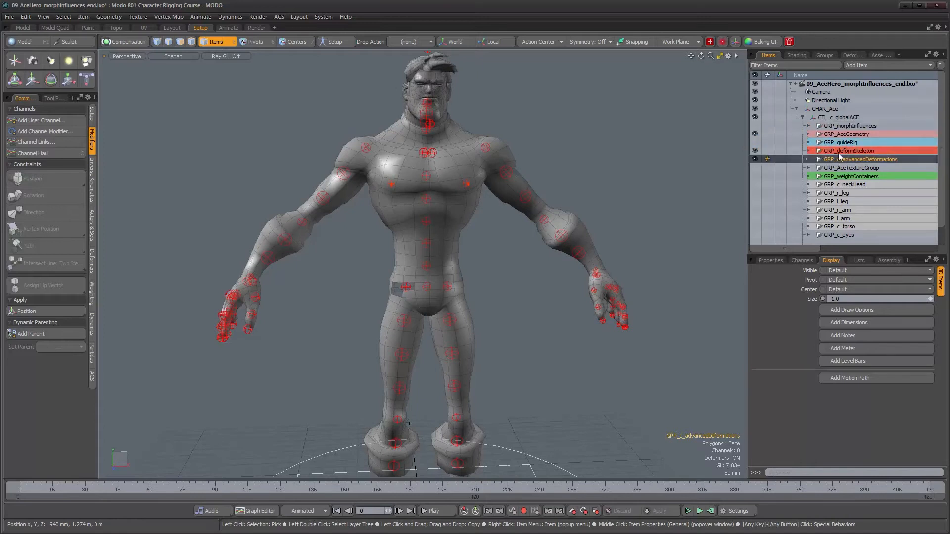
{"action": "left_click_drag", "start_coordinate": [432, 239], "coordinate": [441, 234], "text": "alt"}
{"action": "scroll", "coordinate": [436, 202], "scroll_direction": "up", "scroll_amount": 2}
{"action": "left_click_drag", "start_coordinate": [437, 202], "coordinate": [434, 267], "text": "alt+shift"}
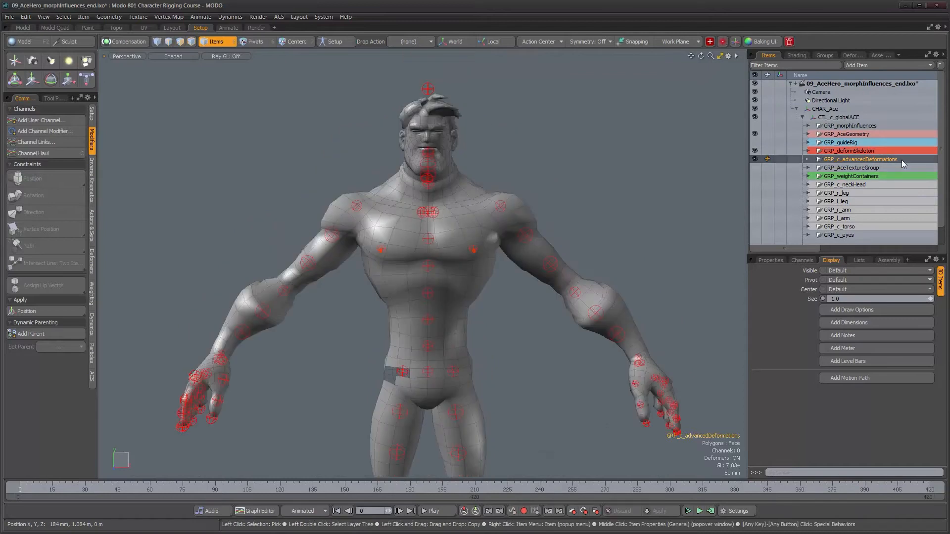
Rename the advanced deformations group as GRP_c_advancedDeformationsRig
{"action": "double_click", "coordinate": [907, 161]}
{"action": "type", "text": "R"}
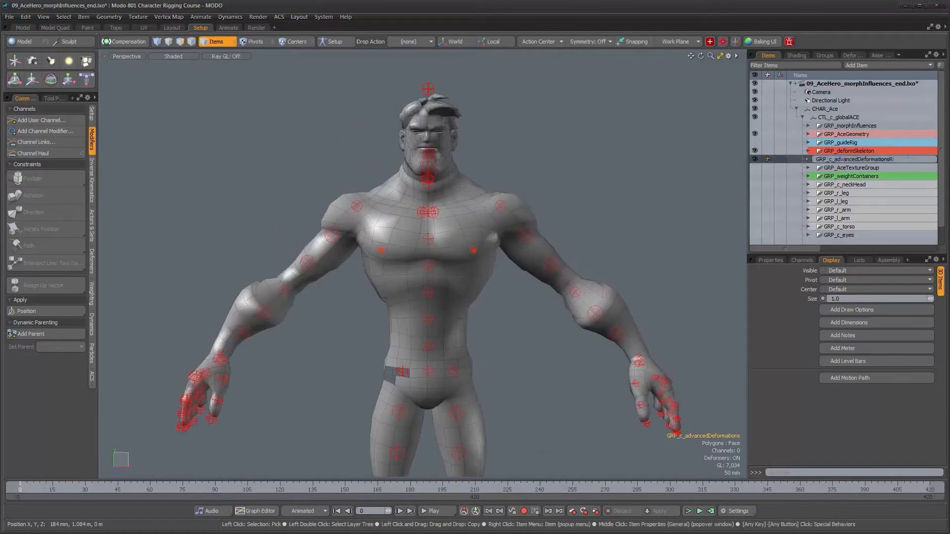
{"action": "type", "text": "ig"}
{"action": "key", "text": "Return"}
{"action": "left_click_drag", "start_coordinate": [361, 243], "coordinate": [372, 241], "text": "alt"}
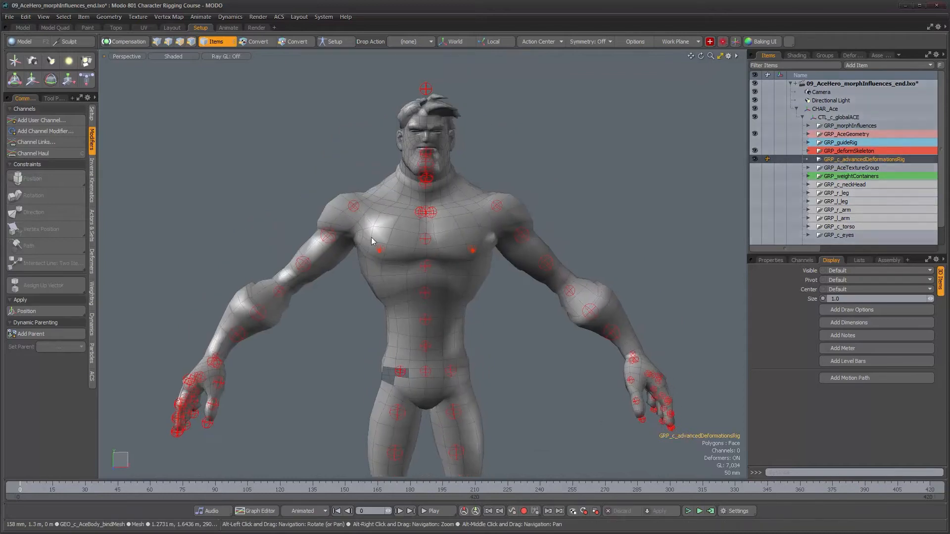
Add a new locator and align it to the DEF_r_pecMscl_low locator on the chest with the Match drop action
{"action": "scroll", "coordinate": [486, 267], "scroll_direction": "up", "scroll_amount": 3}
{"action": "scroll", "coordinate": [486, 288], "scroll_direction": "up", "scroll_amount": 2}
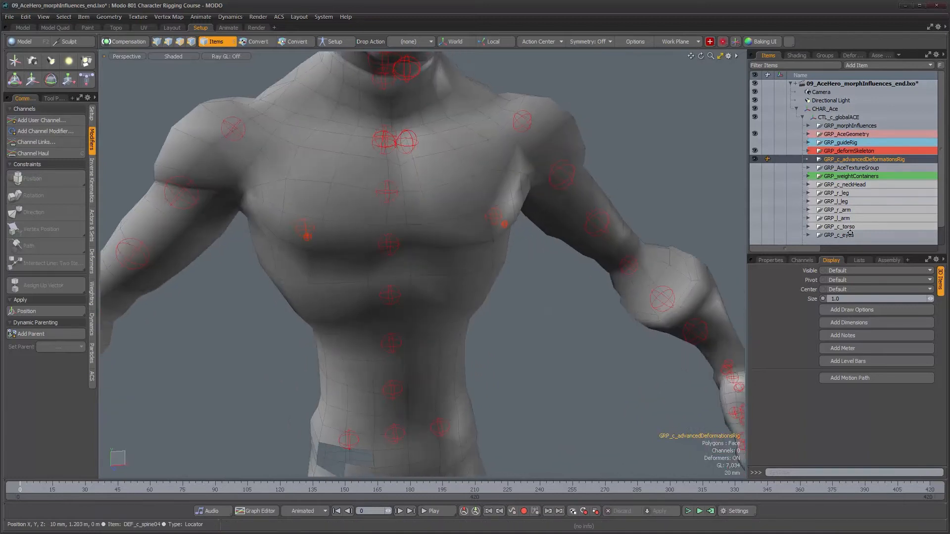
{"action": "scroll", "coordinate": [883, 224], "scroll_direction": "down", "scroll_amount": 1}
{"action": "scroll", "coordinate": [416, 276], "scroll_direction": "down", "scroll_amount": 2}
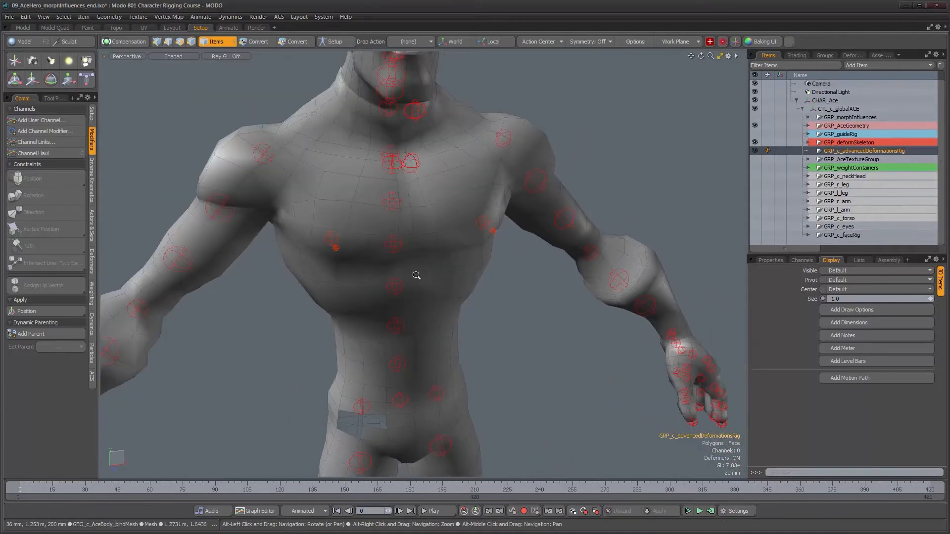
{"action": "right_click_drag", "start_coordinate": [417, 275], "coordinate": [458, 349], "text": "alt"}
{"action": "middle_click_drag", "start_coordinate": [457, 349], "coordinate": [459, 285], "text": "alt"}
{"action": "left_click", "coordinate": [459, 286]}
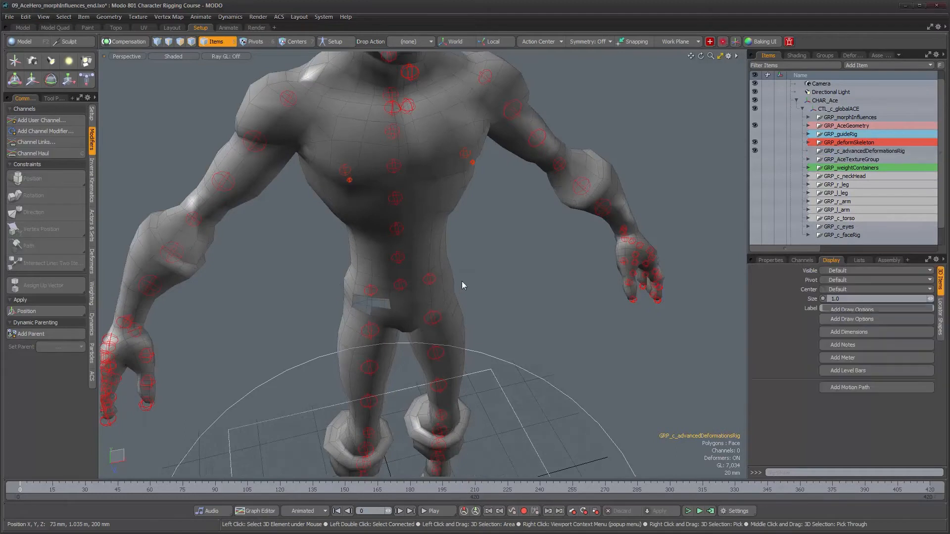
{"action": "left_click", "coordinate": [409, 42]}
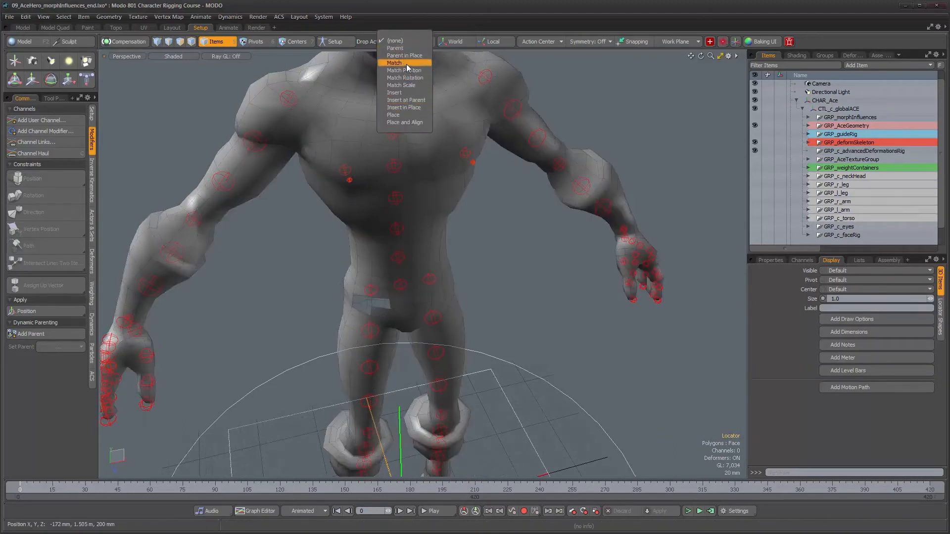
{"action": "left_click", "coordinate": [406, 63]}
{"action": "scroll", "coordinate": [841, 208], "scroll_direction": "down", "scroll_amount": 1}
{"action": "left_click_drag", "start_coordinate": [824, 235], "coordinate": [616, 292]}
{"action": "scroll", "coordinate": [365, 179], "scroll_direction": "up", "scroll_amount": 4}
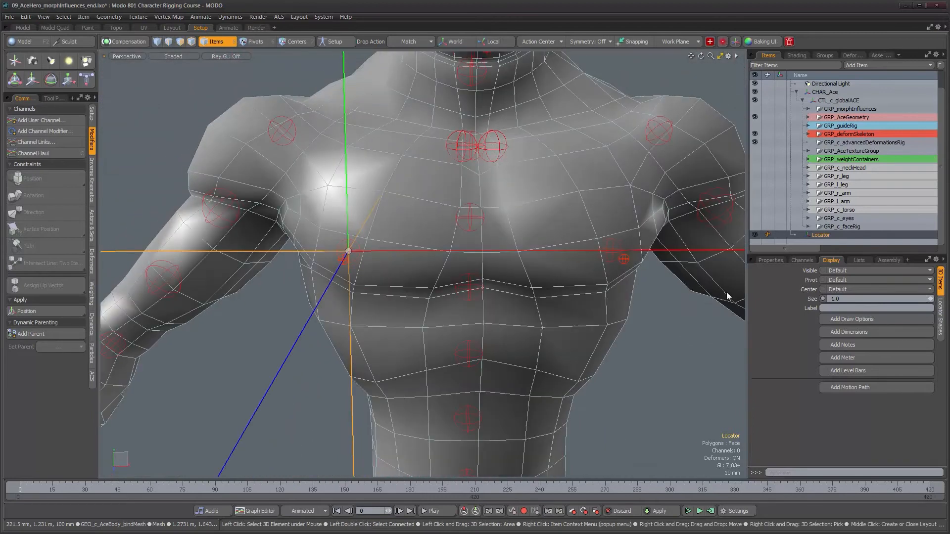
Set the new locator's display size to 0.043
{"action": "left_click", "coordinate": [770, 260]}
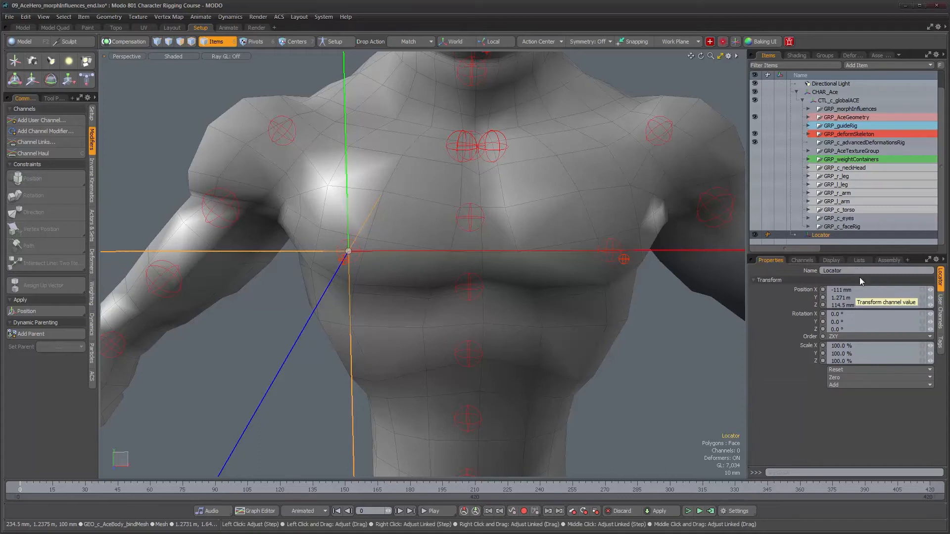
{"action": "left_click", "coordinate": [833, 261]}
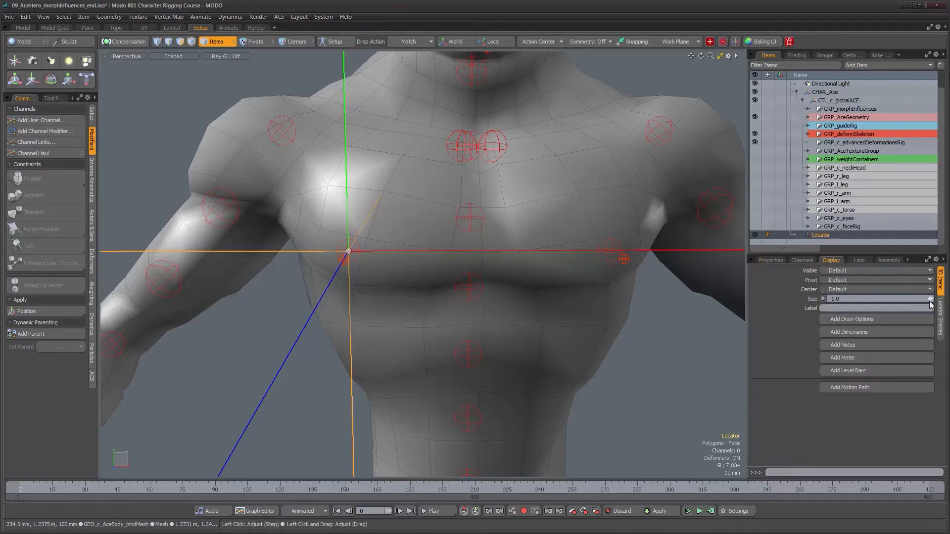
{"action": "left_click_drag", "start_coordinate": [931, 299], "coordinate": [902, 299]}
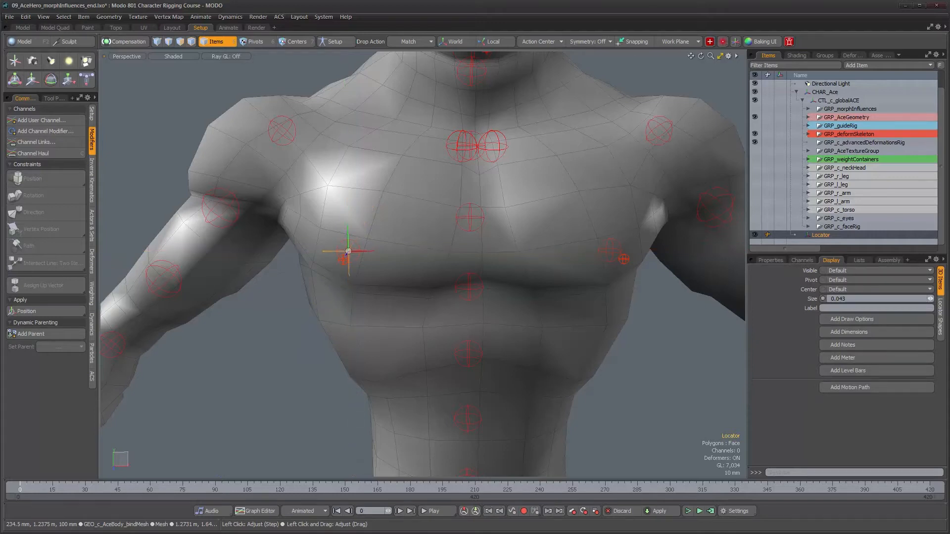
Rename the new locator as LOC_r_pectoralMover_low and select the DEF_r_pecMscl_low locator at the same spot
{"action": "left_click", "coordinate": [770, 261]}
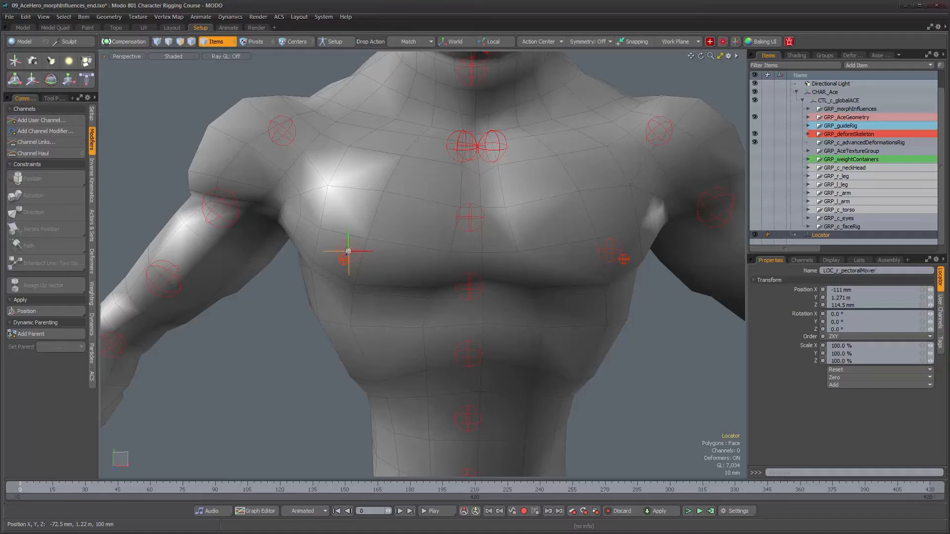
{"action": "key", "text": "Return"}
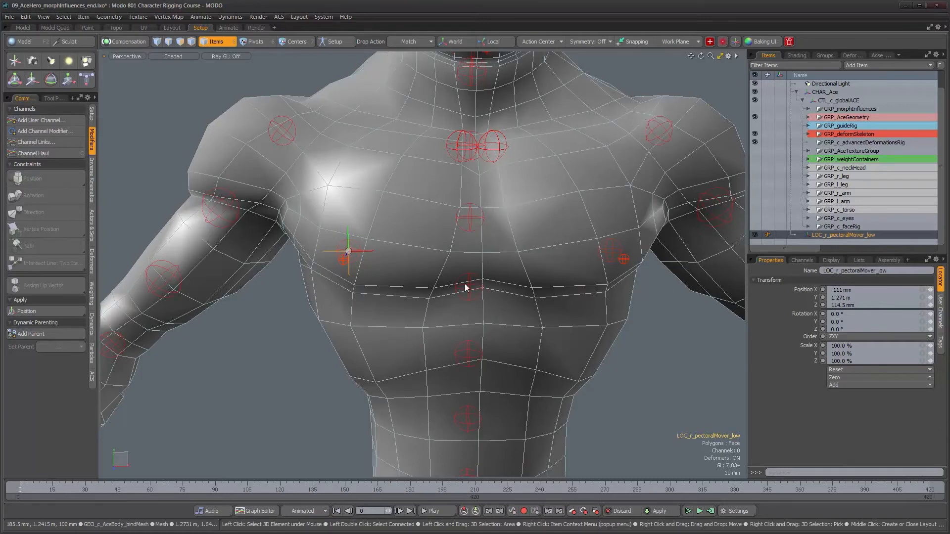
{"action": "left_click", "coordinate": [353, 262]}
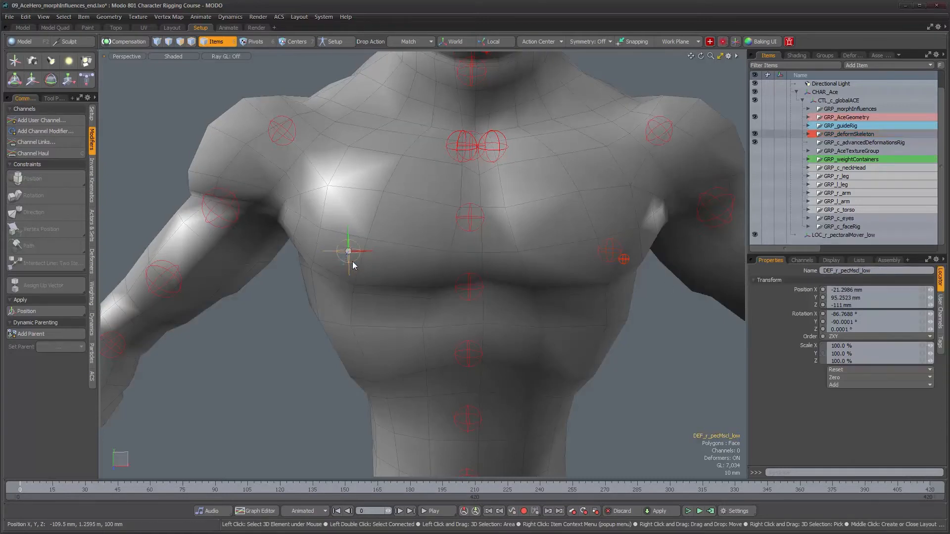
Duplicate the LOC_r_pectoralMover_low locator on the character's right pectoral
{"action": "mouse_move", "coordinate": [385, 262]}
{"action": "left_mouse_down", "text": "alt"}
{"action": "mouse_move", "coordinate": [388, 282]}
{"action": "mouse_move", "coordinate": [327, 252]}
{"action": "mouse_move", "coordinate": [494, 263]}
{"action": "mouse_move", "coordinate": [377, 268]}
{"action": "mouse_move", "coordinate": [390, 261]}
{"action": "left_mouse_up", "text": "alt"}
{"action": "left_click", "coordinate": [348, 263]}
{"action": "scroll", "coordinate": [390, 261], "scroll_direction": "up", "scroll_amount": 2}
{"action": "right_click_drag", "start_coordinate": [390, 260], "coordinate": [379, 284], "text": "alt"}
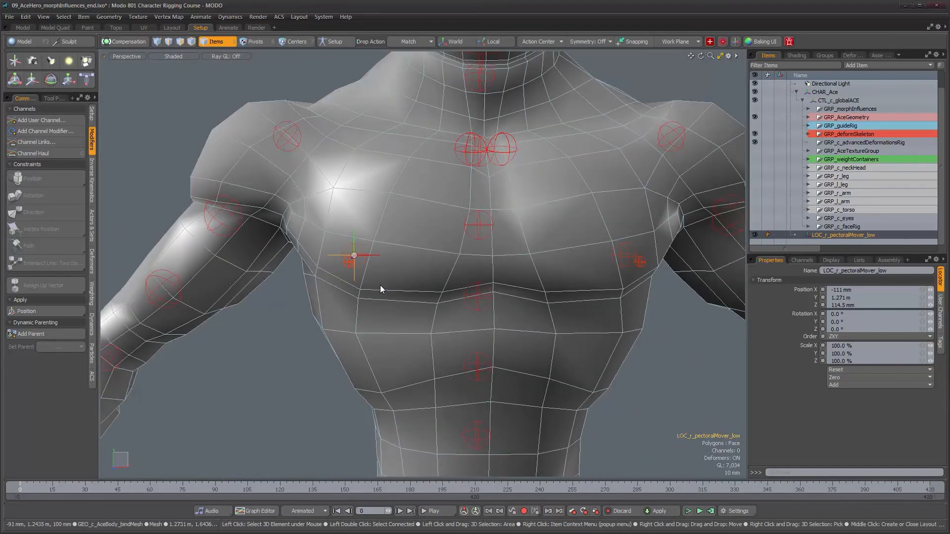
{"action": "key", "text": "ctrl+d"}
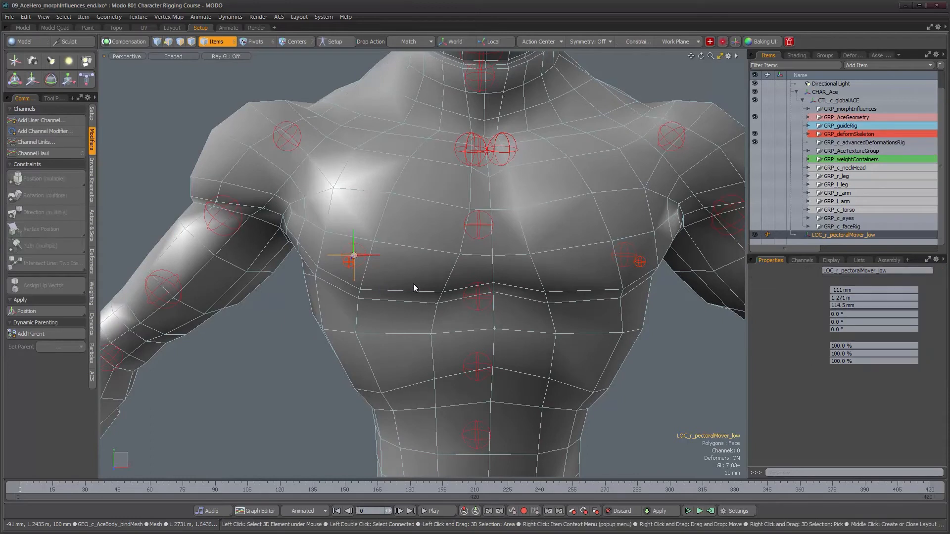
Rename the duplicated mover locator as PAR_r_pectoralMover_low
{"action": "scroll", "coordinate": [839, 228], "scroll_direction": "down", "scroll_amount": 1}
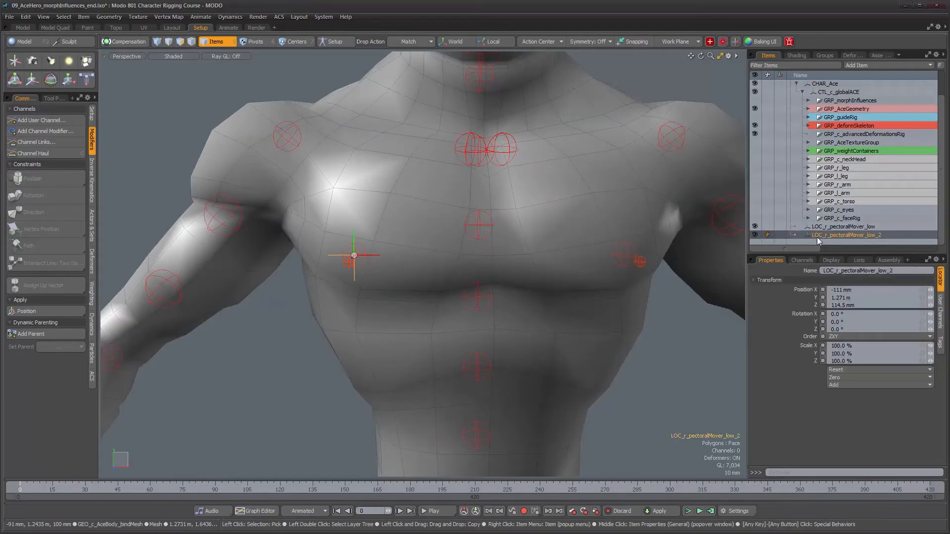
{"action": "double_click", "coordinate": [817, 236]}
{"action": "key", "text": "BackSpace"}
{"action": "key", "text": "BackSpace"}
{"action": "key", "text": "BackSpace"}
{"action": "type", "text": "PAR"}
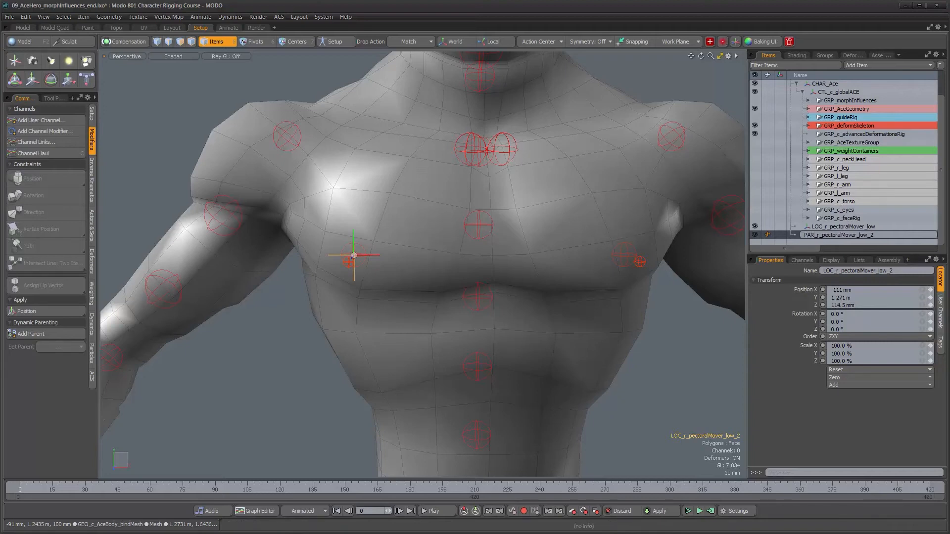
{"action": "key", "text": "BackSpace"}
{"action": "key", "text": "Return"}
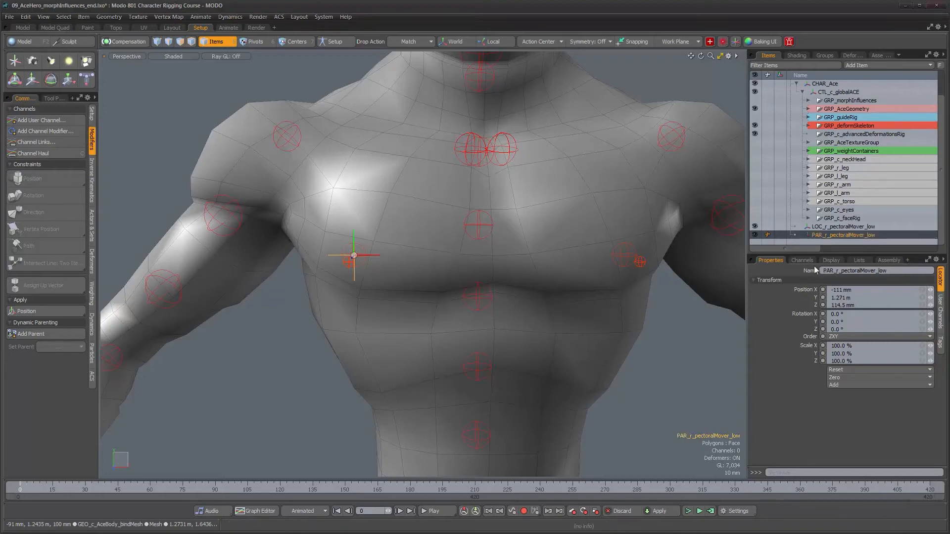
Give PAR_r_pectoralMover_low a custom non-solid Box shape with Replace style, sized 14.8 mm on all axes
{"action": "left_click", "coordinate": [841, 262]}
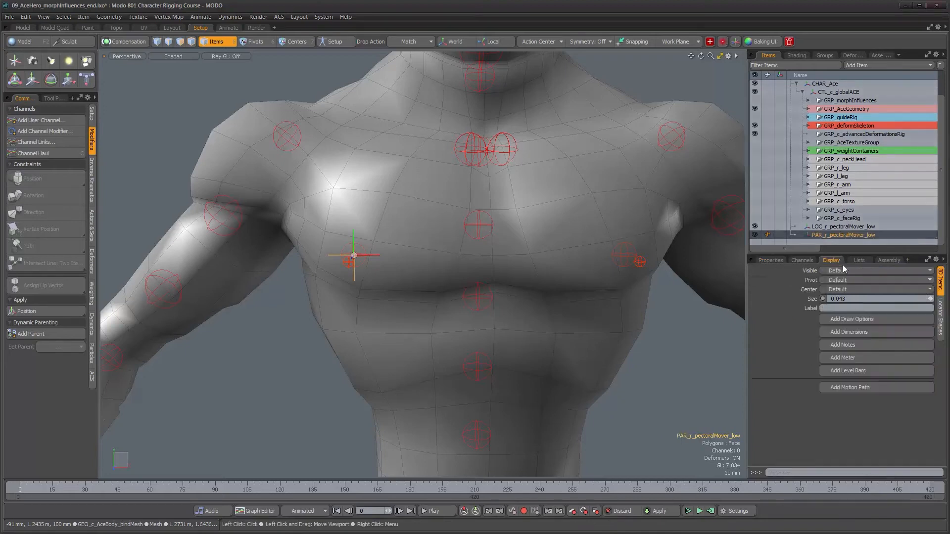
{"action": "left_click", "coordinate": [942, 313]}
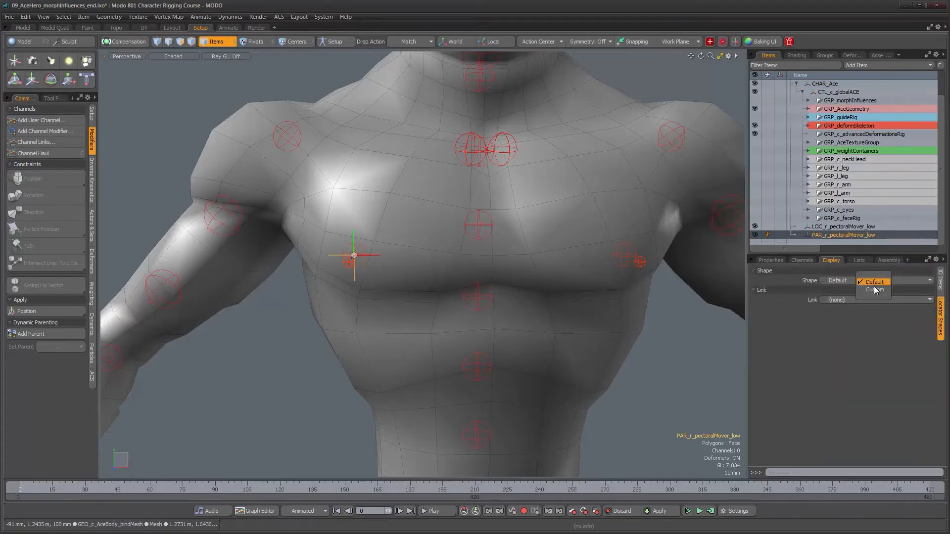
{"action": "left_click", "coordinate": [873, 289]}
{"action": "left_click", "coordinate": [857, 304]}
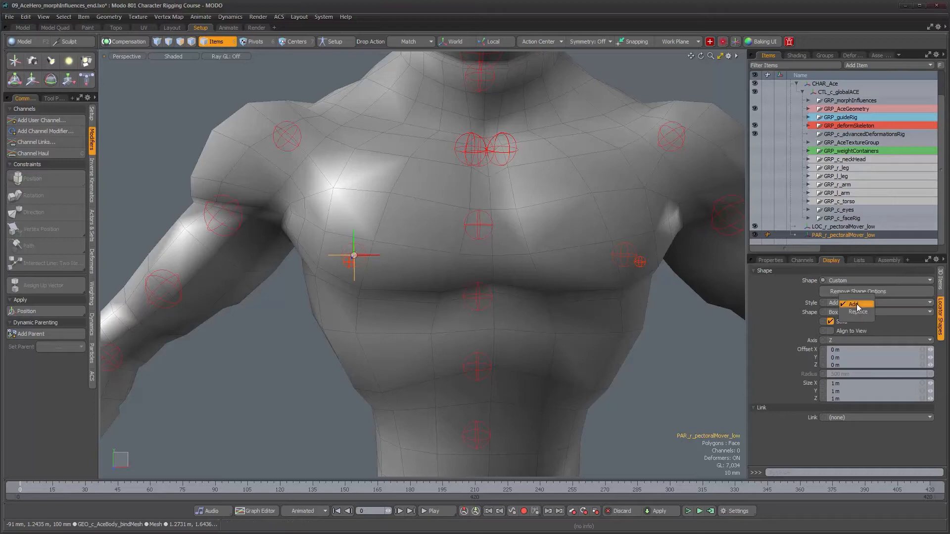
{"action": "left_click", "coordinate": [858, 312]}
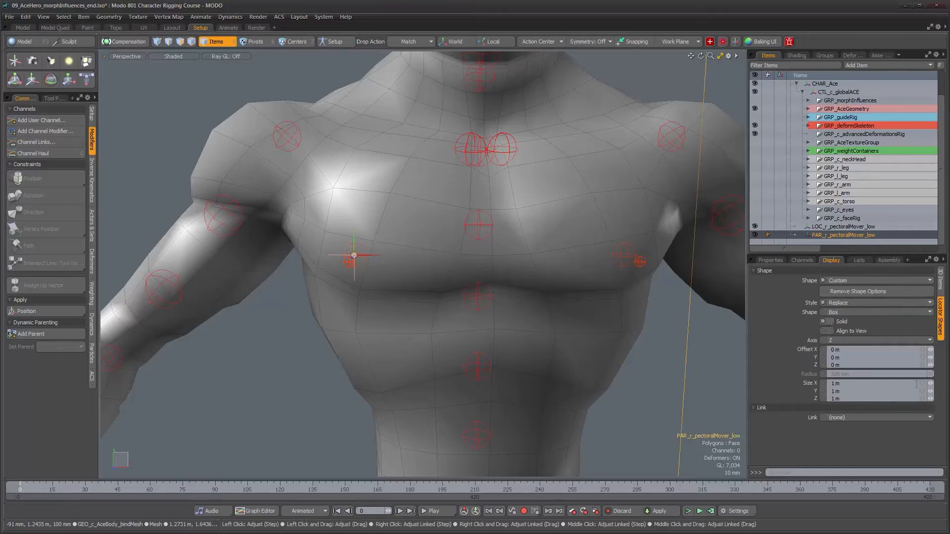
{"action": "left_click_drag", "start_coordinate": [931, 384], "coordinate": [861, 384]}
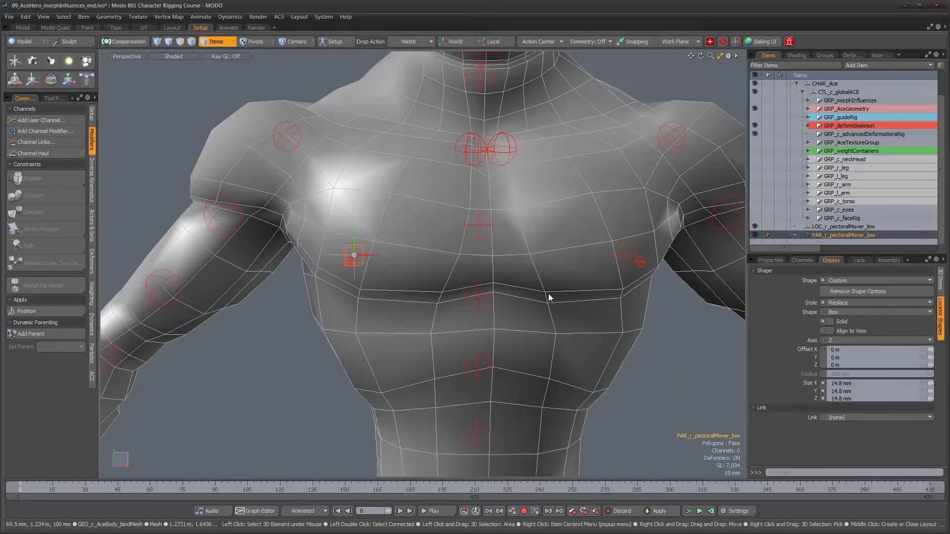
Parent LOC_r_pectoralMover_low under PAR_r_pectoralMover_low
{"action": "left_click_drag", "start_coordinate": [380, 287], "coordinate": [386, 286], "text": "alt"}
{"action": "left_click_drag", "start_coordinate": [839, 226], "coordinate": [840, 235]}
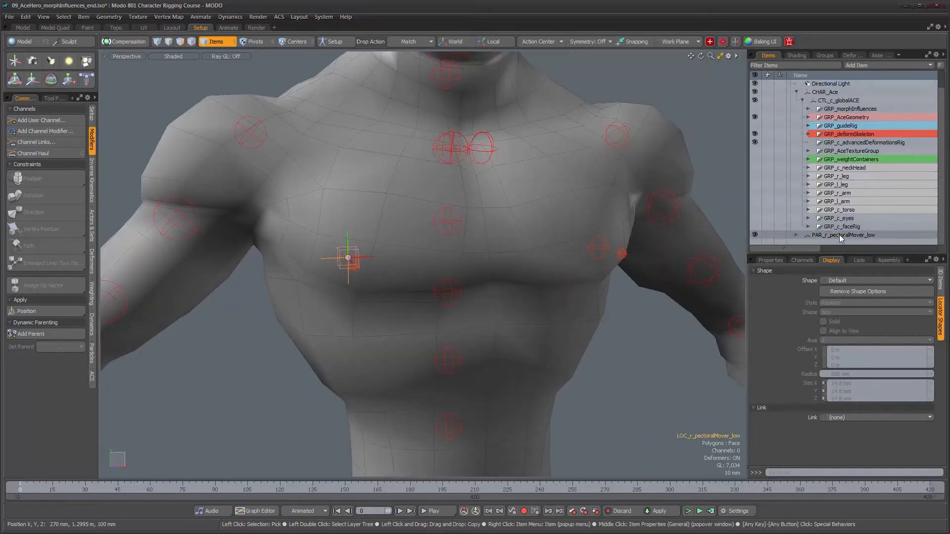
{"action": "left_click_drag", "start_coordinate": [506, 317], "coordinate": [348, 216], "text": "alt"}
{"action": "scroll", "coordinate": [353, 266], "scroll_direction": "up", "scroll_amount": 3}
{"action": "left_click_drag", "start_coordinate": [328, 260], "coordinate": [361, 229], "text": "alt"}
Mirror the PAR_r_pectoralMover_low hierarchy across X to the opposite pectoral
{"action": "left_click", "coordinate": [827, 227]}
{"action": "left_click", "coordinate": [92, 119]}
{"action": "mouse_move", "coordinate": [465, 278]}
{"action": "left_mouse_down", "text": "alt"}
{"action": "mouse_move", "coordinate": [424, 275]}
{"action": "mouse_move", "coordinate": [452, 283]}
{"action": "left_mouse_up", "text": "alt"}
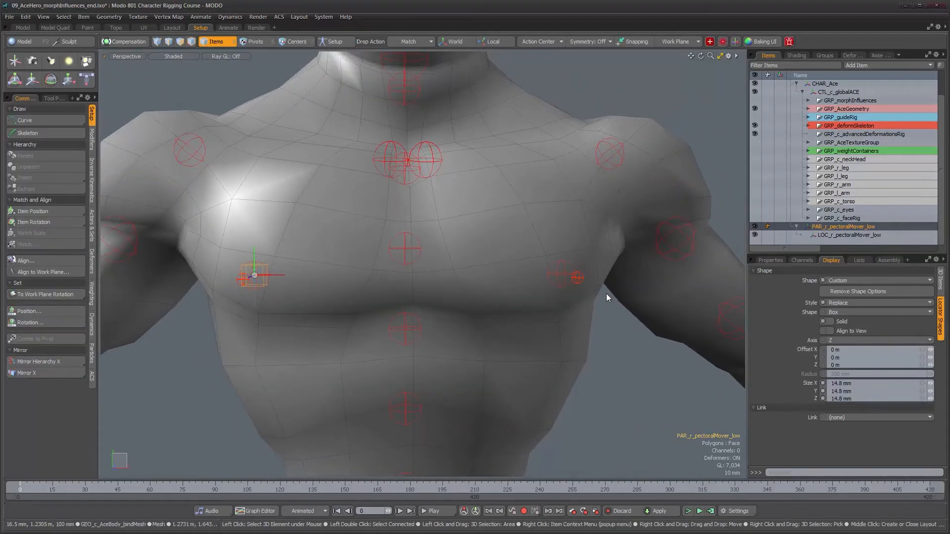
{"action": "left_click", "coordinate": [39, 363]}
{"action": "left_click_drag", "start_coordinate": [460, 322], "coordinate": [479, 334], "text": "alt"}
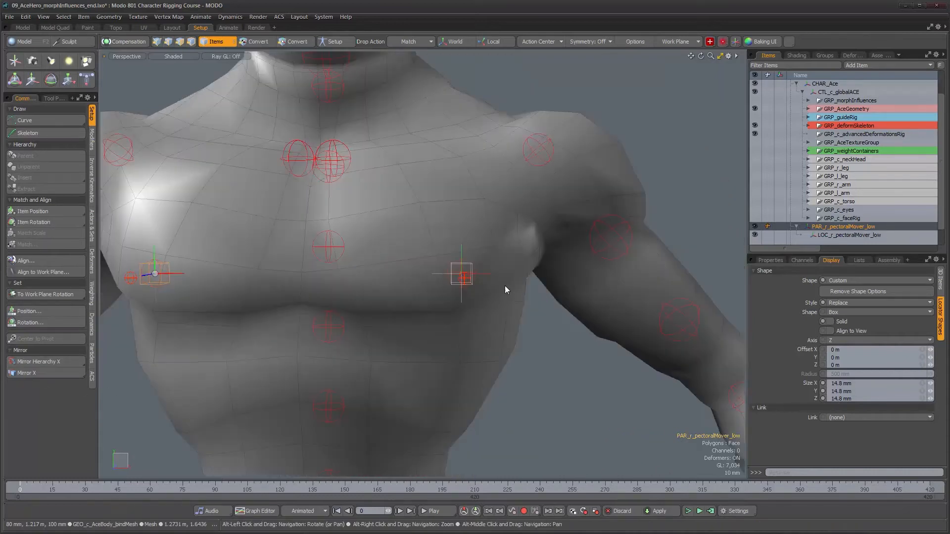
Rename the mirrored parent locator as PAR_l_pectoralMover_low
{"action": "right_click_drag", "start_coordinate": [470, 295], "coordinate": [478, 242], "text": "alt"}
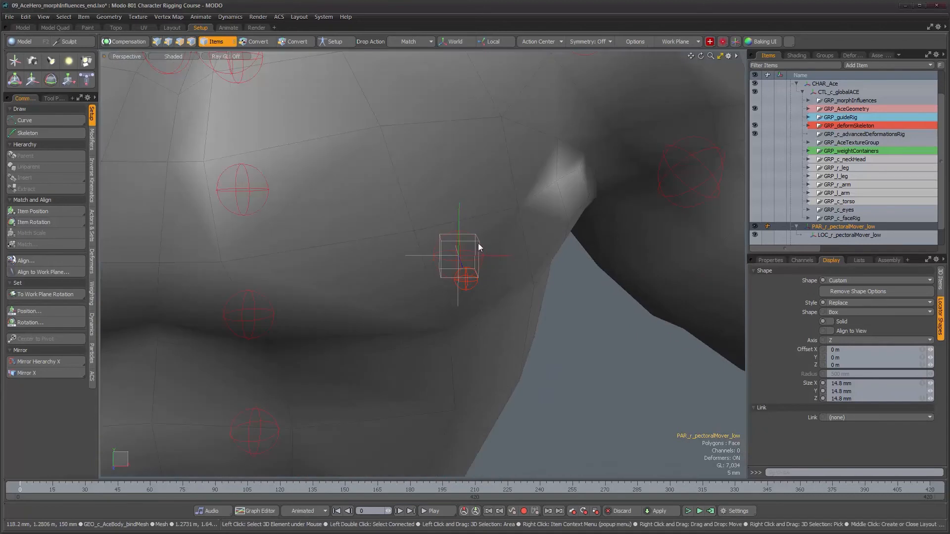
{"action": "left_click", "coordinate": [473, 245]}
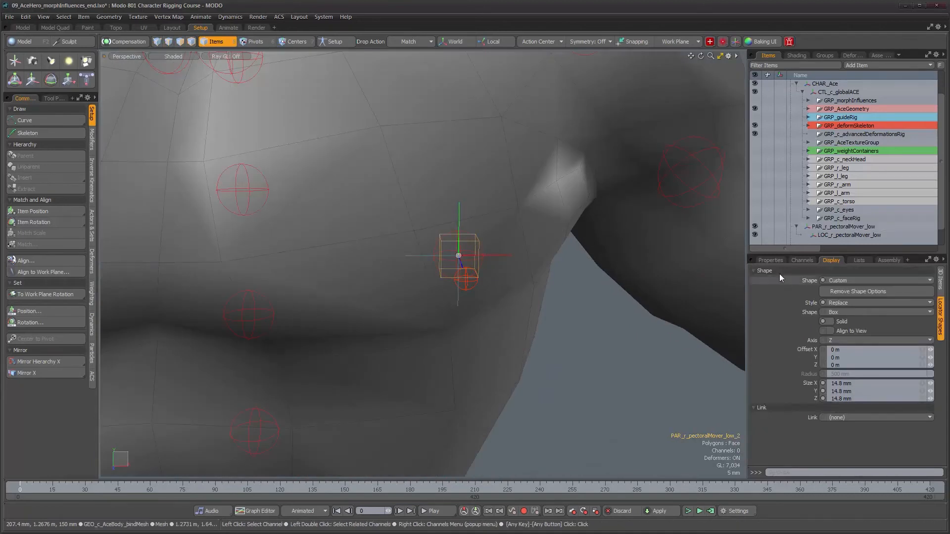
{"action": "scroll", "coordinate": [871, 233], "scroll_direction": "down", "scroll_amount": 1}
{"action": "double_click", "coordinate": [828, 236]}
{"action": "key", "text": "Delete"}
{"action": "type", "text": "l_pectoralMover_low"}
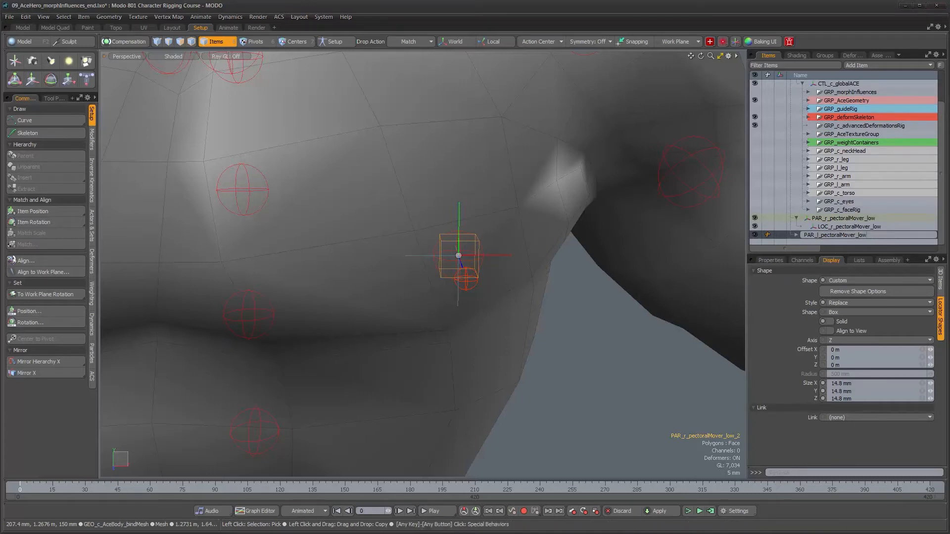
{"action": "key", "text": "Return"}
Rename the mirrored child locator under PAR_l_pectoralMover_low as LOC_l_pectoralMover_low
{"action": "left_click", "coordinate": [796, 235]}
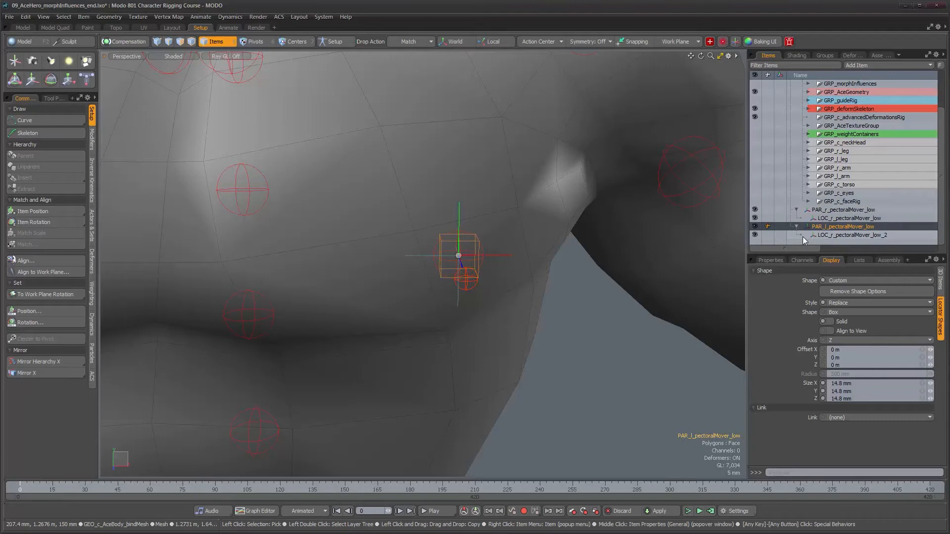
{"action": "double_click", "coordinate": [855, 235]}
{"action": "left_click", "coordinate": [825, 235]}
{"action": "key", "text": "BackSpace"}
{"action": "type", "text": "l"}
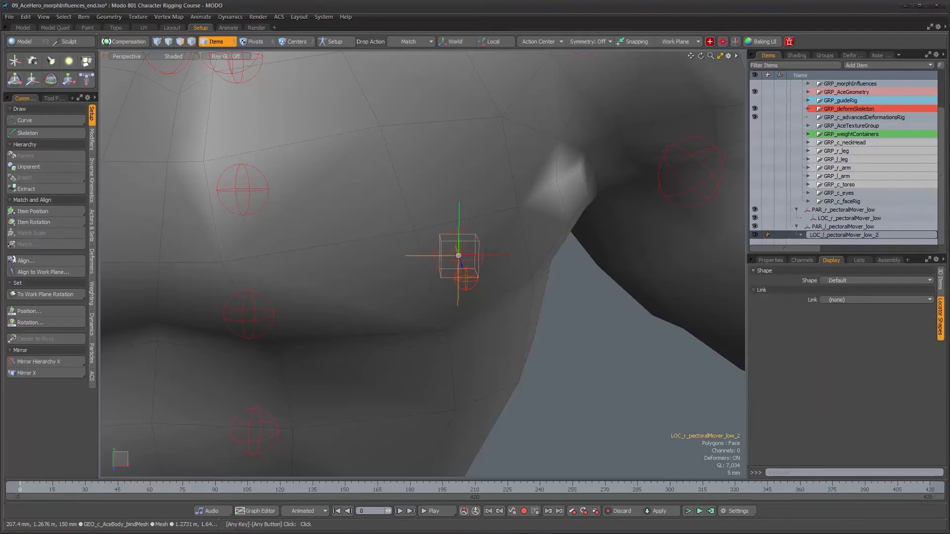
{"action": "key", "text": "BackSpace"}
{"action": "key", "text": "BackSpace"}
{"action": "key", "text": "Return"}
Parent both PAR pectoral mover locators under GRP_c_advancedDeformationsRig and expand the group's hierarchy
{"action": "left_click", "coordinate": [826, 226]}
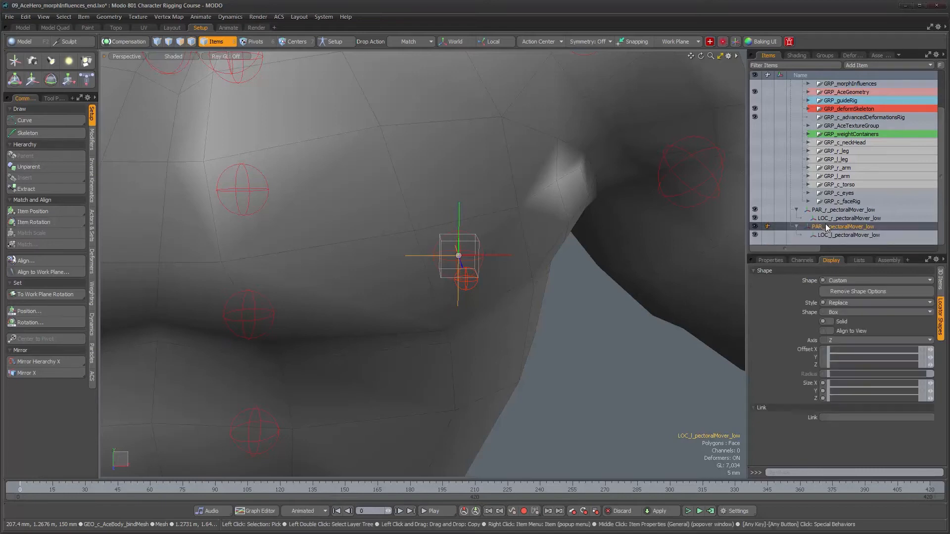
{"action": "left_click", "coordinate": [826, 209], "text": "ctrl"}
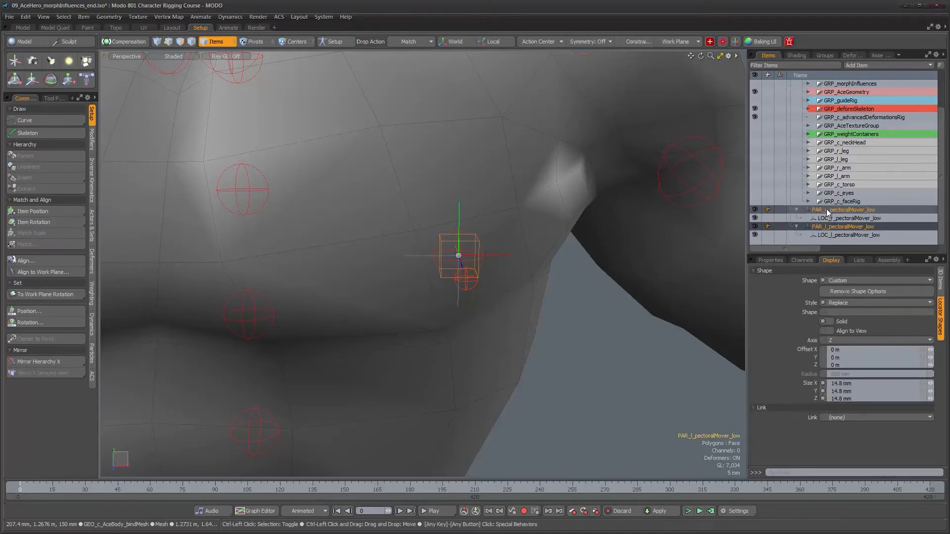
{"action": "scroll", "coordinate": [842, 208], "scroll_direction": "up", "scroll_amount": 3}
{"action": "scroll", "coordinate": [841, 208], "scroll_direction": "down", "scroll_amount": 1}
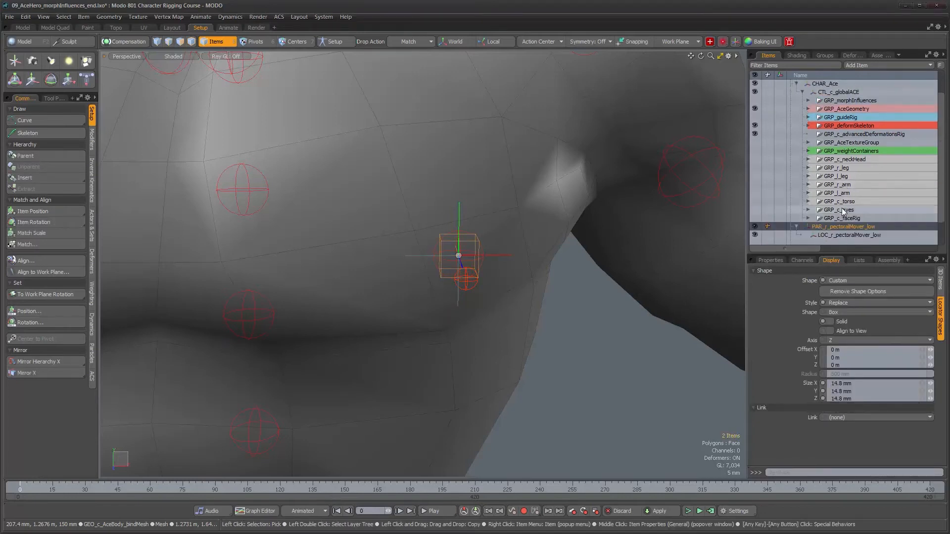
{"action": "left_click_drag", "start_coordinate": [834, 226], "coordinate": [848, 118]}
{"action": "left_click", "coordinate": [808, 150]}
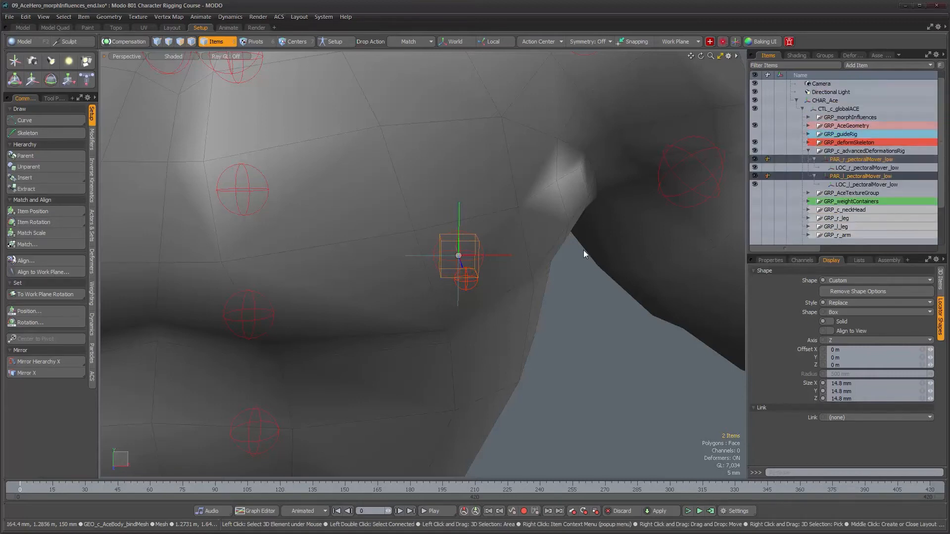
Examine the placement of both pectoral mover locators on the chest from several angles and distances
{"action": "scroll", "coordinate": [411, 322], "scroll_direction": "down", "scroll_amount": 5, "text": "alt"}
{"action": "middle_click_drag", "start_coordinate": [390, 331], "coordinate": [495, 304], "text": "alt"}
{"action": "scroll", "coordinate": [495, 303], "scroll_direction": "down", "scroll_amount": 5, "text": "alt"}
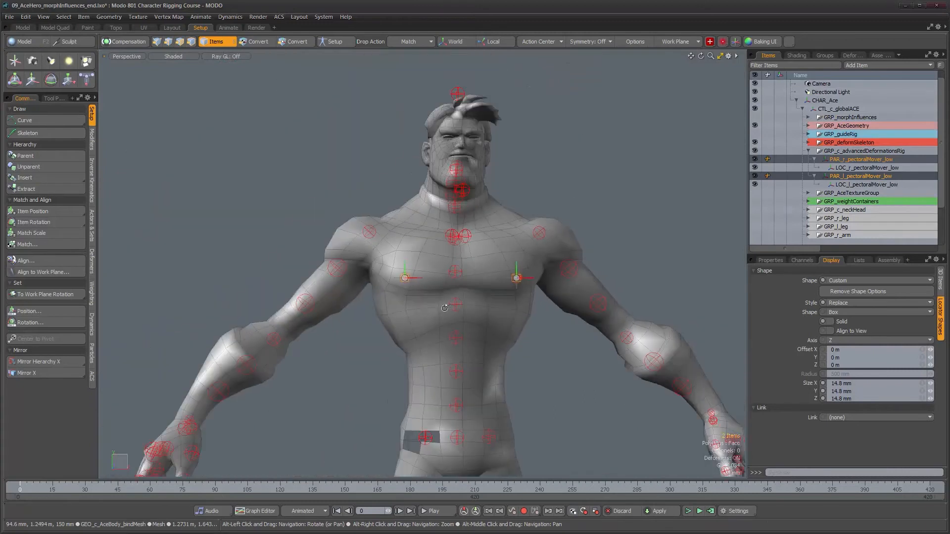
{"action": "middle_click_drag", "start_coordinate": [497, 360], "coordinate": [440, 369], "text": "alt"}
{"action": "left_click_drag", "start_coordinate": [452, 375], "coordinate": [510, 392], "text": "alt"}
{"action": "right_click_drag", "start_coordinate": [422, 321], "coordinate": [483, 325], "text": "alt"}
{"action": "middle_click_drag", "start_coordinate": [483, 325], "coordinate": [507, 357], "text": "alt"}
{"action": "left_click_drag", "start_coordinate": [508, 358], "coordinate": [453, 354], "text": "alt"}
{"action": "right_click_drag", "start_coordinate": [452, 354], "coordinate": [488, 354], "text": "alt"}
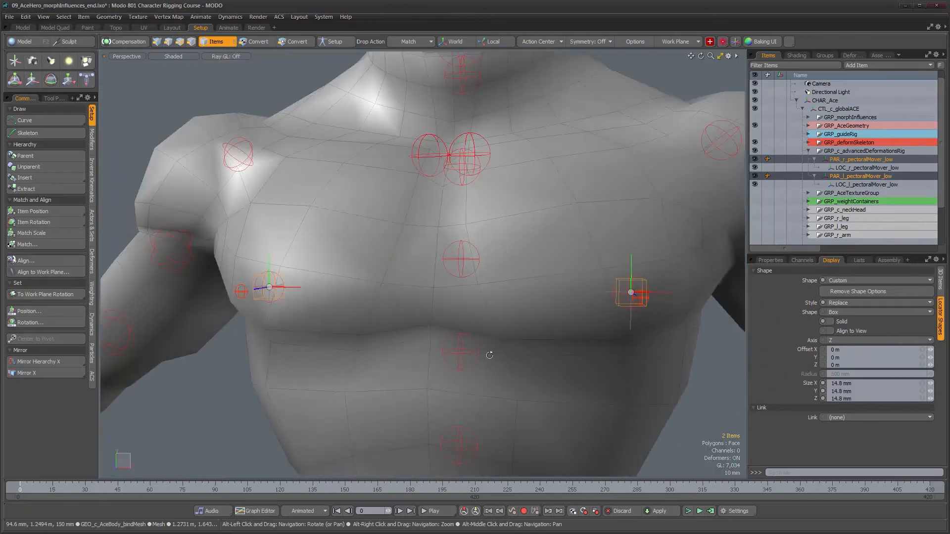
{"action": "left_click_drag", "start_coordinate": [488, 354], "coordinate": [512, 355], "text": "alt"}
{"action": "right_click_drag", "start_coordinate": [541, 359], "coordinate": [519, 361], "text": "alt"}
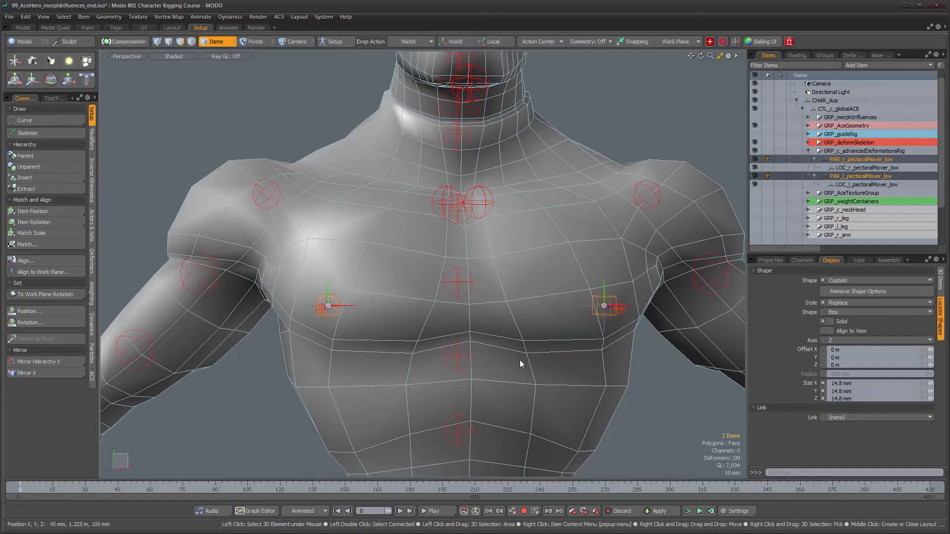
{"action": "left_click_drag", "start_coordinate": [500, 356], "coordinate": [470, 365], "text": "alt"}
{"action": "right_click_drag", "start_coordinate": [470, 365], "coordinate": [459, 367], "text": "alt"}
{"action": "middle_click_drag", "start_coordinate": [487, 380], "coordinate": [429, 344], "text": "alt"}
{"action": "left_click_drag", "start_coordinate": [428, 344], "coordinate": [426, 329], "text": "alt"}
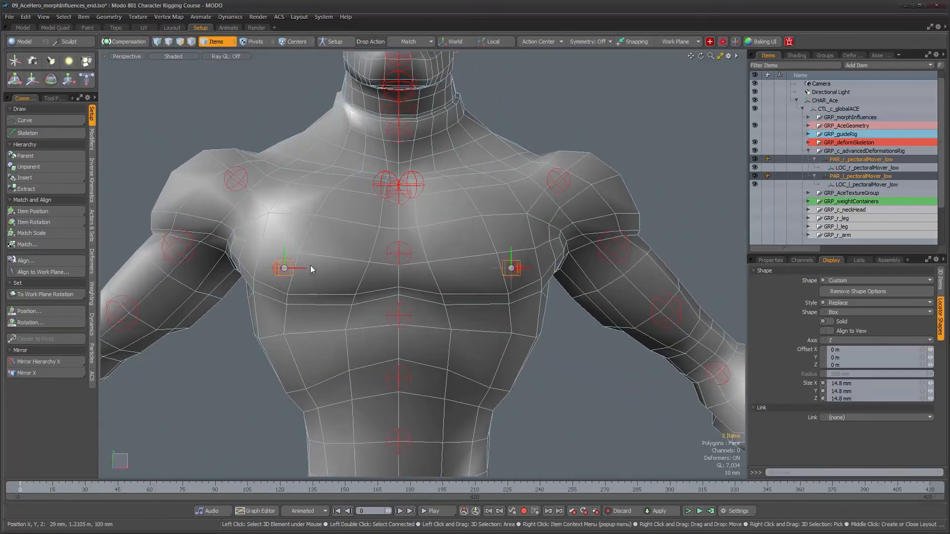
Select the LOC_r_pectoralMover_low locator and inspect its position on the right pectoral
{"action": "left_click", "coordinate": [283, 256]}
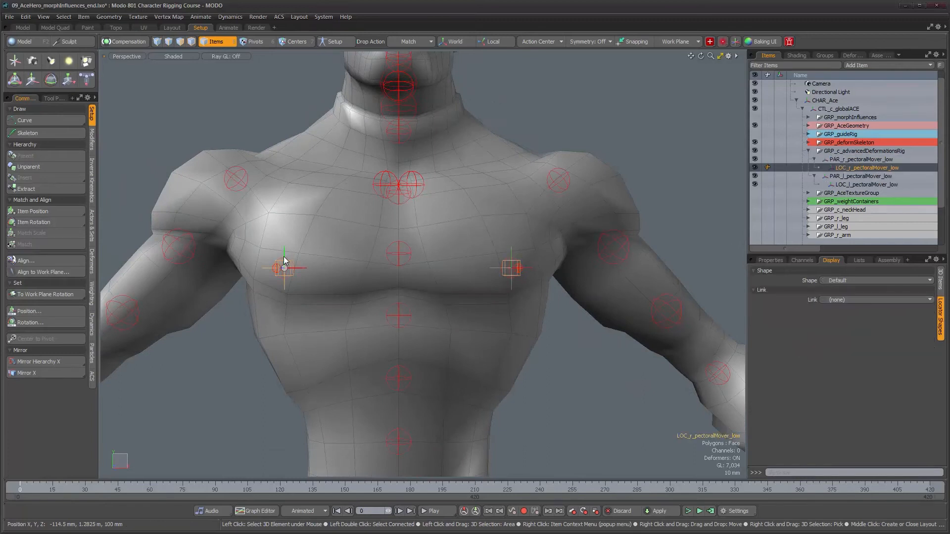
{"action": "left_click_drag", "start_coordinate": [435, 238], "coordinate": [414, 286], "text": "alt"}
{"action": "right_click_drag", "start_coordinate": [413, 286], "coordinate": [473, 291], "text": "alt"}
{"action": "left_click_drag", "start_coordinate": [283, 117], "coordinate": [433, 227], "text": "alt"}
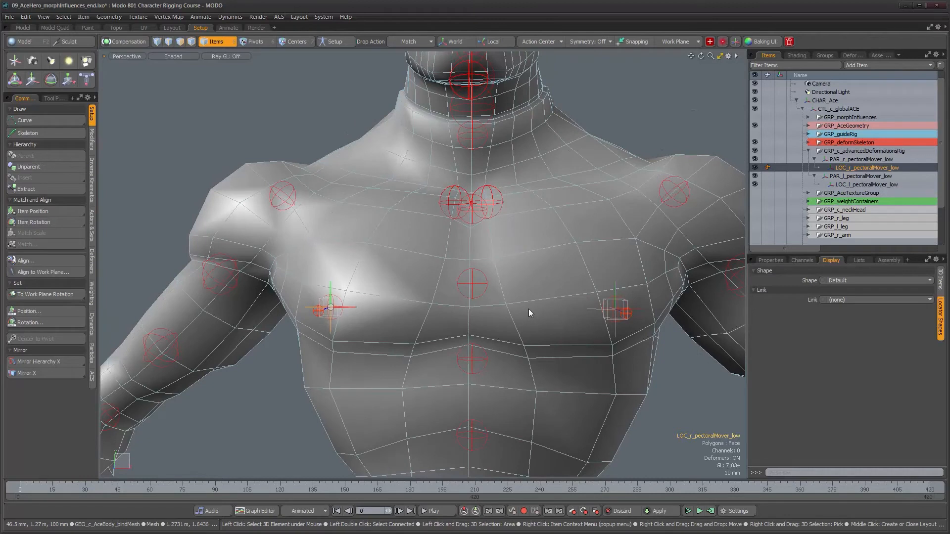
{"action": "left_click_drag", "start_coordinate": [364, 268], "coordinate": [423, 294], "text": "alt"}
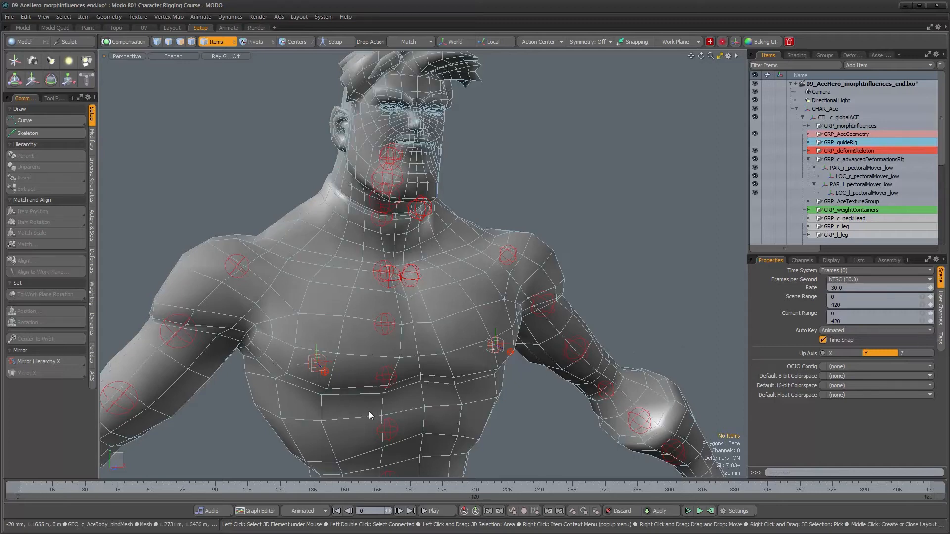
Scrub through the animation to check the chest deformation during the arm movement, then return to frame 0
{"action": "left_click_drag", "start_coordinate": [350, 377], "coordinate": [342, 348], "text": "alt"}
{"action": "scroll", "coordinate": [340, 346], "scroll_direction": "up", "scroll_amount": 2}
{"action": "left_click_drag", "start_coordinate": [331, 313], "coordinate": [412, 361], "text": "alt"}
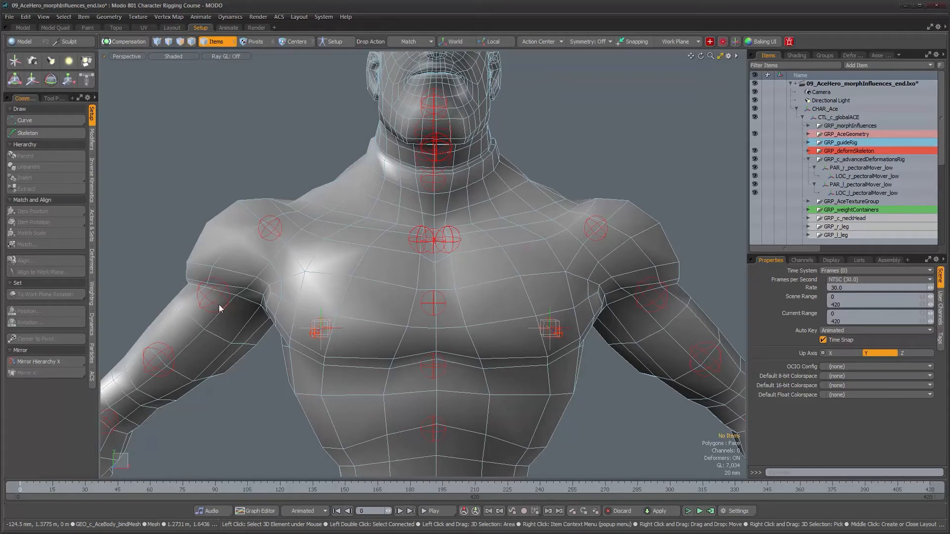
{"action": "left_click", "coordinate": [91, 490]}
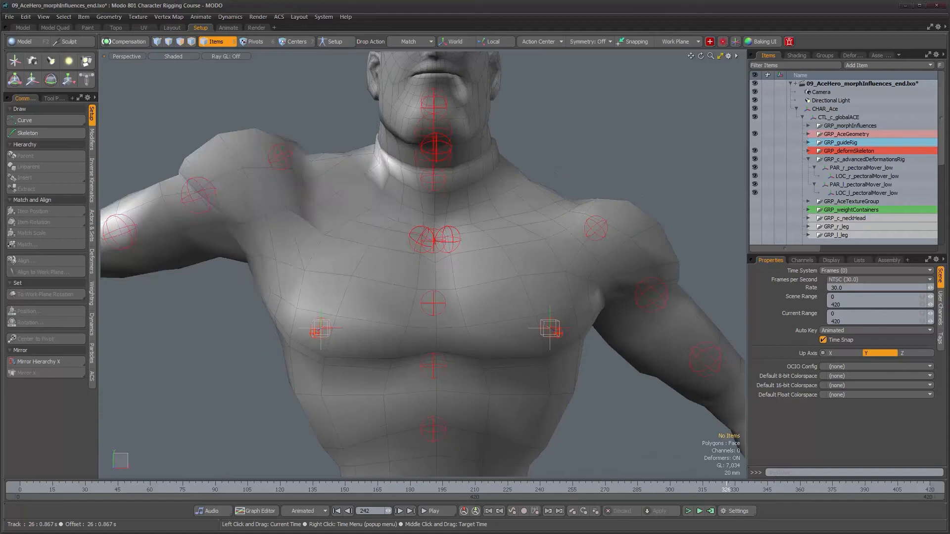
{"action": "left_click_drag", "start_coordinate": [845, 488], "coordinate": [19, 489]}
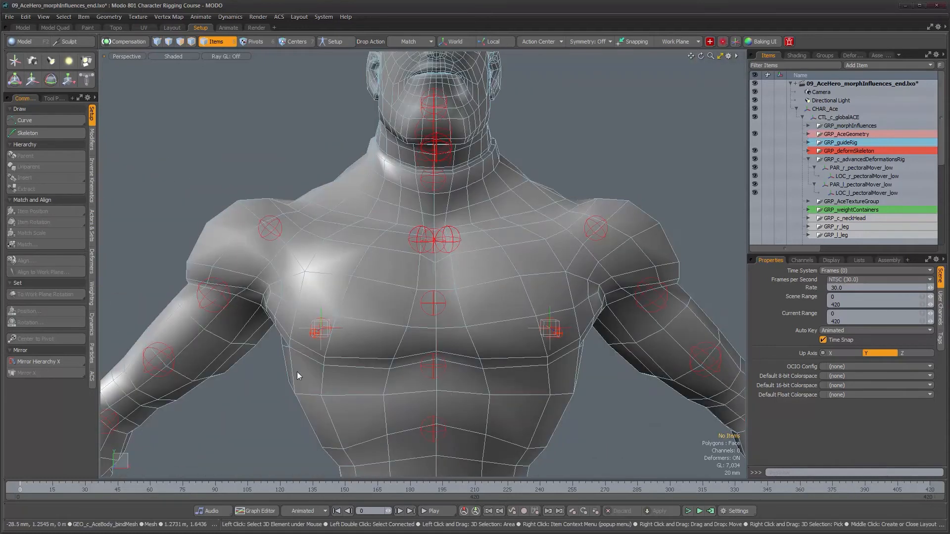
Inspect the chest from several views and scrub to about frame 68 to examine the pectoral with the right arm raised
{"action": "left_click_drag", "start_coordinate": [390, 315], "coordinate": [444, 322], "text": "alt"}
{"action": "right_click_drag", "start_coordinate": [444, 323], "coordinate": [394, 328], "text": "alt"}
{"action": "middle_click_drag", "start_coordinate": [393, 328], "coordinate": [422, 288], "text": "alt"}
{"action": "mouse_move", "coordinate": [422, 288]}
{"action": "left_mouse_down", "text": "alt"}
{"action": "mouse_move", "coordinate": [379, 293]}
{"action": "mouse_move", "coordinate": [424, 303]}
{"action": "left_mouse_up", "text": "alt"}
{"action": "right_click_drag", "start_coordinate": [424, 303], "coordinate": [472, 288], "text": "alt"}
{"action": "mouse_move", "coordinate": [413, 324]}
{"action": "left_mouse_down", "text": "alt"}
{"action": "mouse_move", "coordinate": [355, 330]}
{"action": "mouse_move", "coordinate": [396, 316]}
{"action": "mouse_move", "coordinate": [350, 311]}
{"action": "mouse_move", "coordinate": [419, 321]}
{"action": "left_mouse_up", "text": "alt"}
{"action": "middle_click_drag", "start_coordinate": [419, 321], "coordinate": [381, 360], "text": "alt"}
{"action": "left_click_drag", "start_coordinate": [378, 332], "coordinate": [361, 331], "text": "alt"}
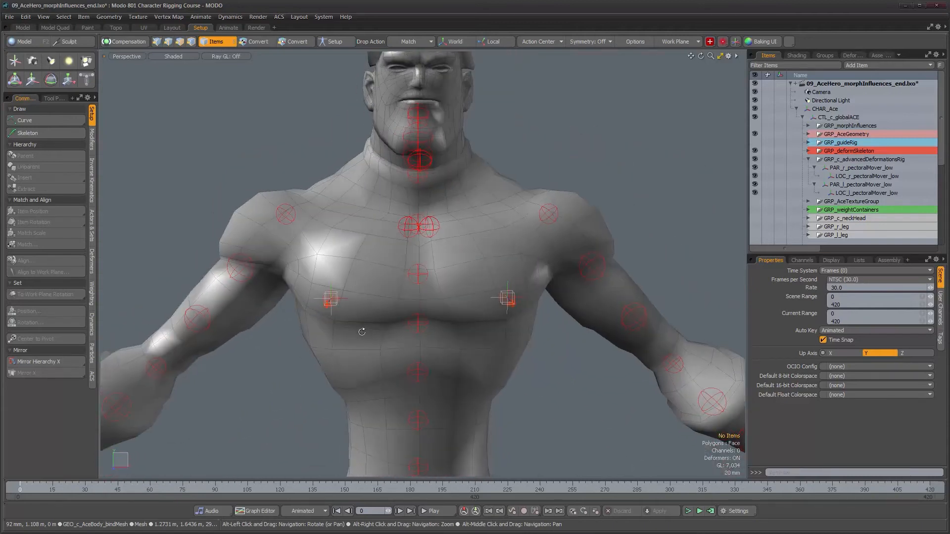
{"action": "right_click_drag", "start_coordinate": [361, 331], "coordinate": [394, 289], "text": "alt"}
{"action": "middle_click_drag", "start_coordinate": [394, 289], "coordinate": [369, 332], "text": "alt"}
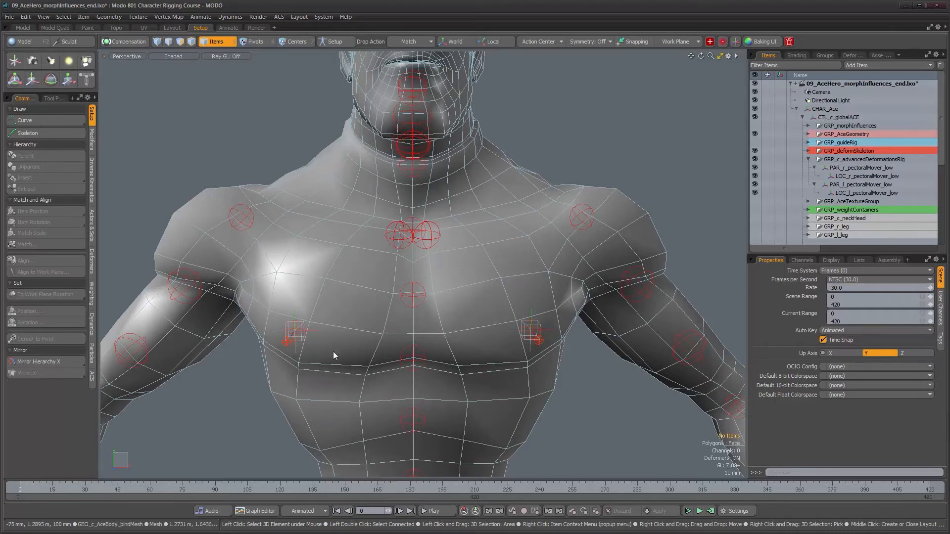
{"action": "left_click_drag", "start_coordinate": [20, 489], "coordinate": [167, 489]}
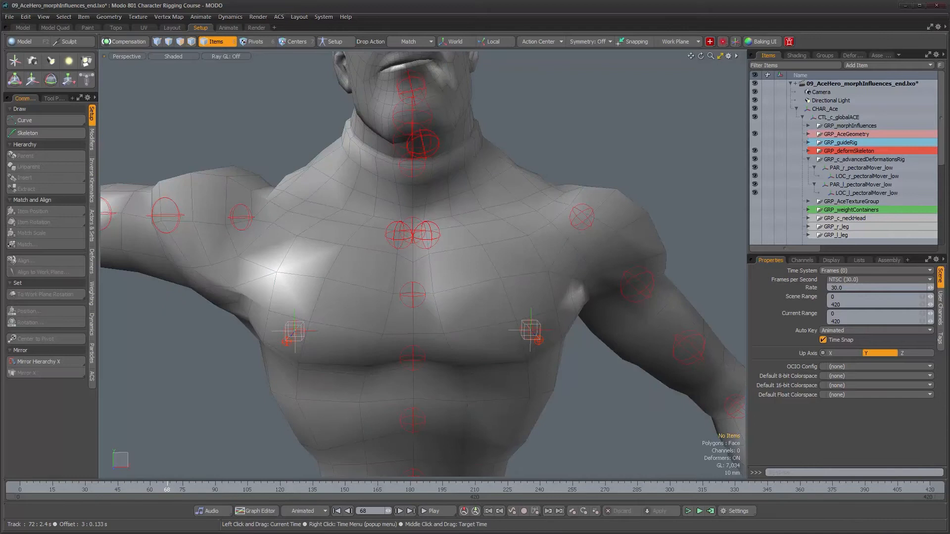
Inspect the raised right arm and chest at frame 75, then scrub back to frame 32 to compare the deformation
{"action": "left_click", "coordinate": [183, 489]}
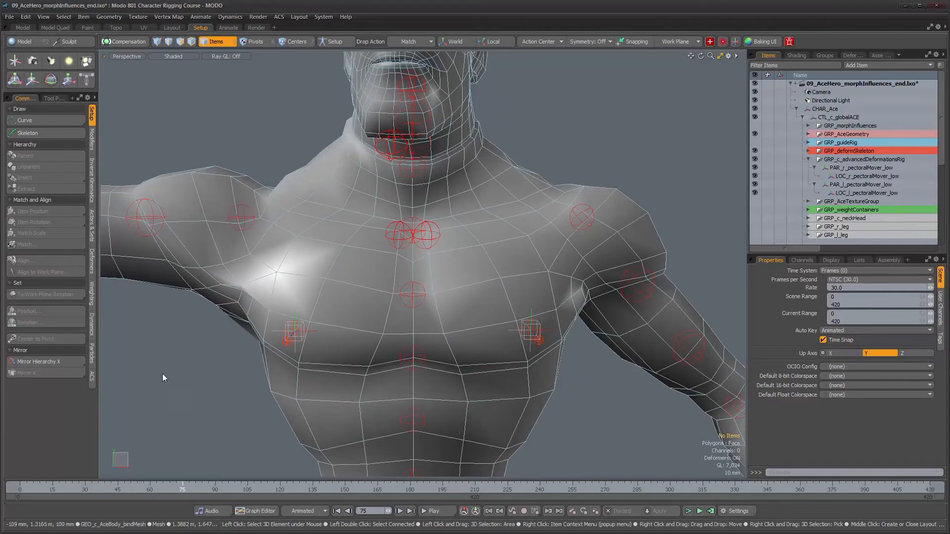
{"action": "scroll", "coordinate": [273, 348], "scroll_direction": "down", "scroll_amount": 2, "text": "alt"}
{"action": "left_click_drag", "start_coordinate": [273, 349], "coordinate": [418, 300], "text": "alt+shift"}
{"action": "scroll", "coordinate": [428, 327], "scroll_direction": "up", "scroll_amount": 2, "text": "alt"}
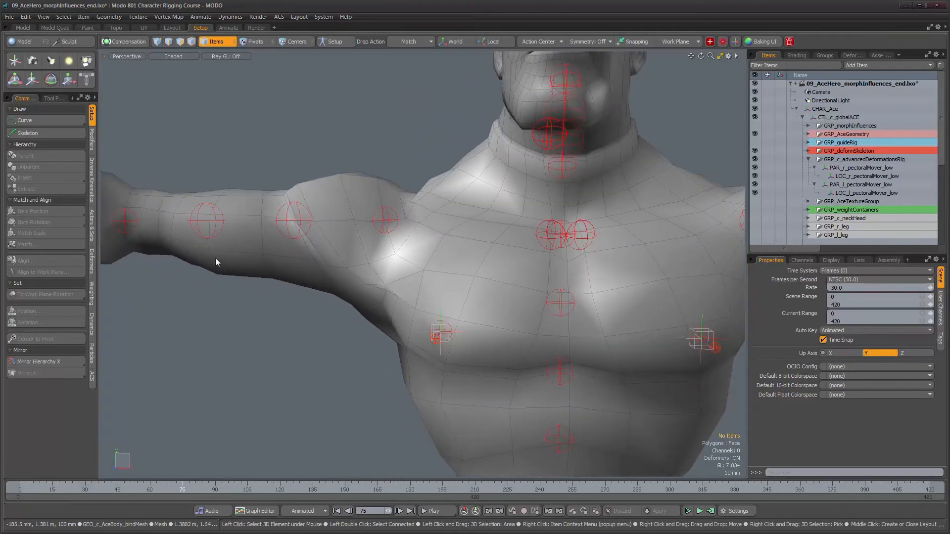
{"action": "left_click_drag", "start_coordinate": [450, 336], "coordinate": [413, 325], "text": "alt"}
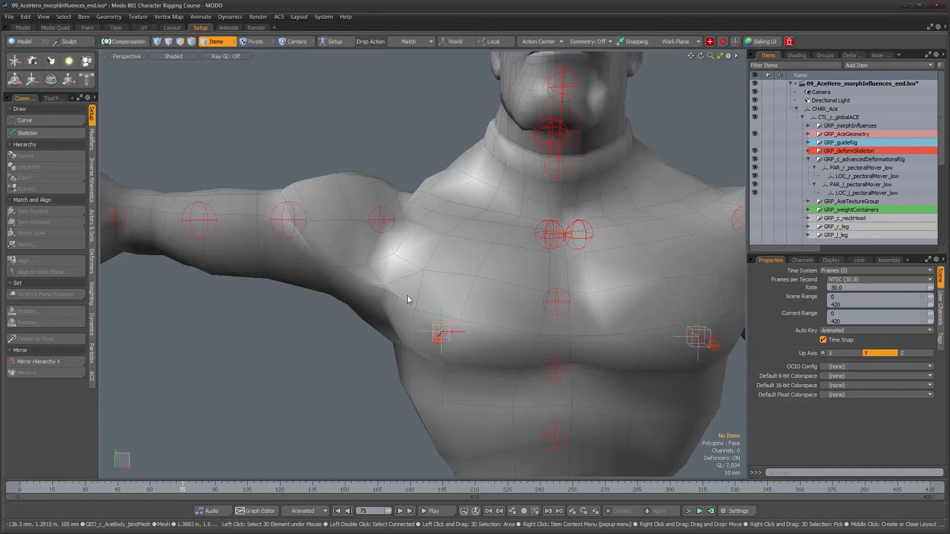
{"action": "left_click_drag", "start_coordinate": [185, 483], "coordinate": [90, 489]}
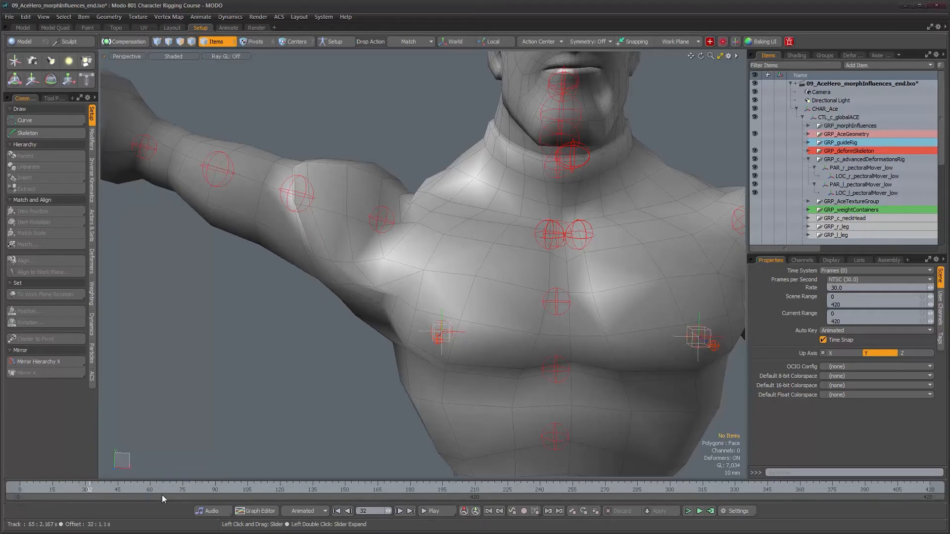
Examine the right pectoral up close at frame 32, scrub to about frame 77, and return to frame 0
{"action": "right_click_drag", "start_coordinate": [617, 284], "coordinate": [436, 264], "text": "alt"}
{"action": "middle_click_drag", "start_coordinate": [436, 264], "coordinate": [406, 290], "text": "alt"}
{"action": "right_click_drag", "start_coordinate": [406, 290], "coordinate": [426, 317], "text": "alt"}
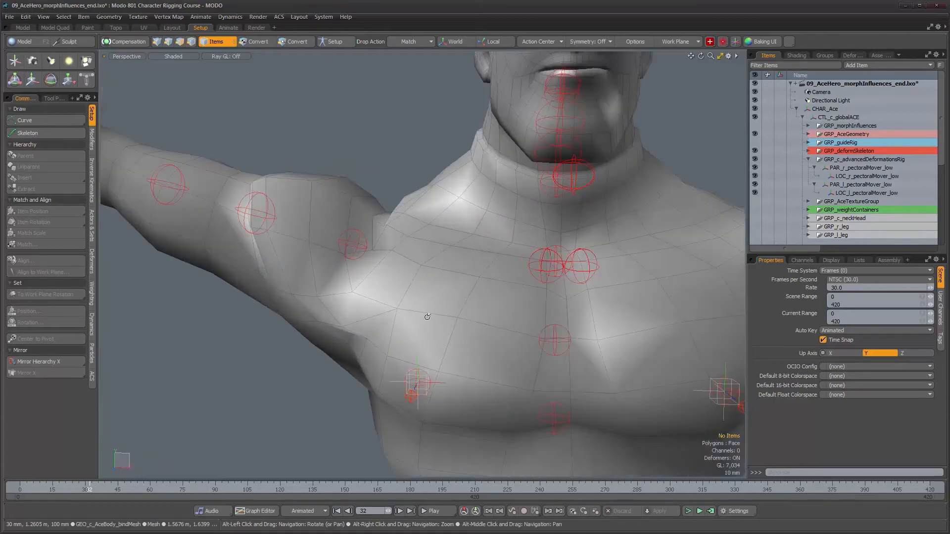
{"action": "mouse_move", "coordinate": [83, 491]}
{"action": "left_mouse_down"}
{"action": "mouse_move", "coordinate": [22, 490]}
{"action": "mouse_move", "coordinate": [185, 491]}
{"action": "left_mouse_up"}
{"action": "left_click_drag", "start_coordinate": [461, 339], "coordinate": [370, 252], "text": "alt"}
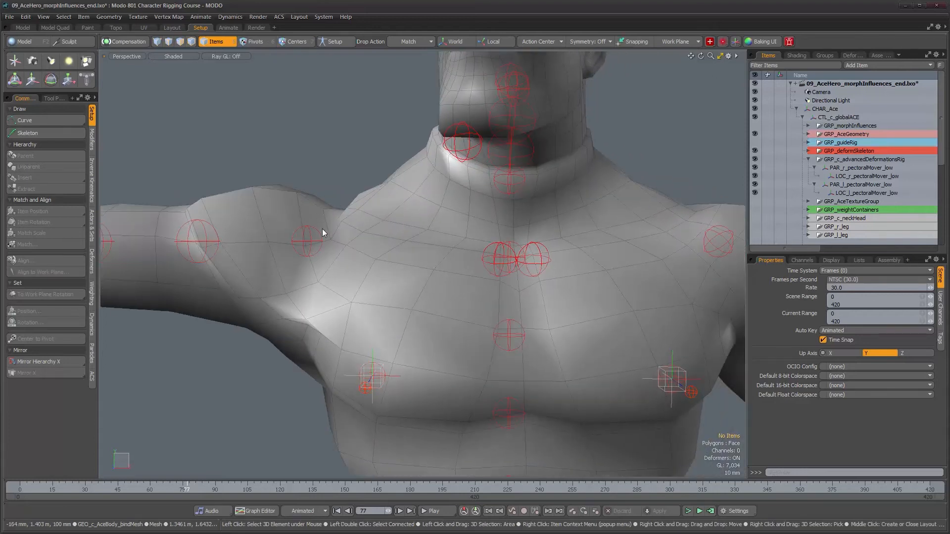
{"action": "left_click_drag", "start_coordinate": [185, 488], "coordinate": [20, 488]}
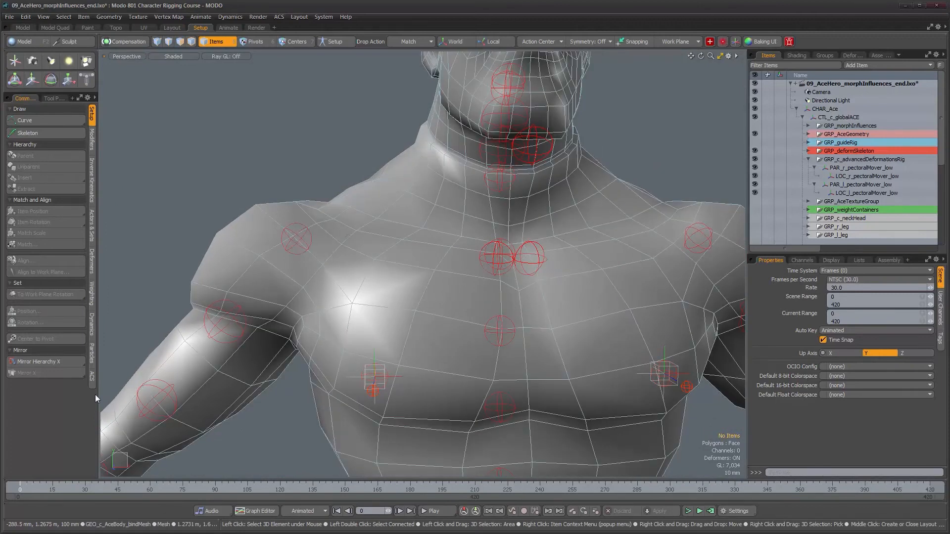
Scrub to about frame 23 to inspect the chest with the right arm up, then return to frame 0 for a closer view
{"action": "left_click_drag", "start_coordinate": [30, 490], "coordinate": [69, 490]}
{"action": "left_click_drag", "start_coordinate": [349, 313], "coordinate": [394, 390], "text": "alt"}
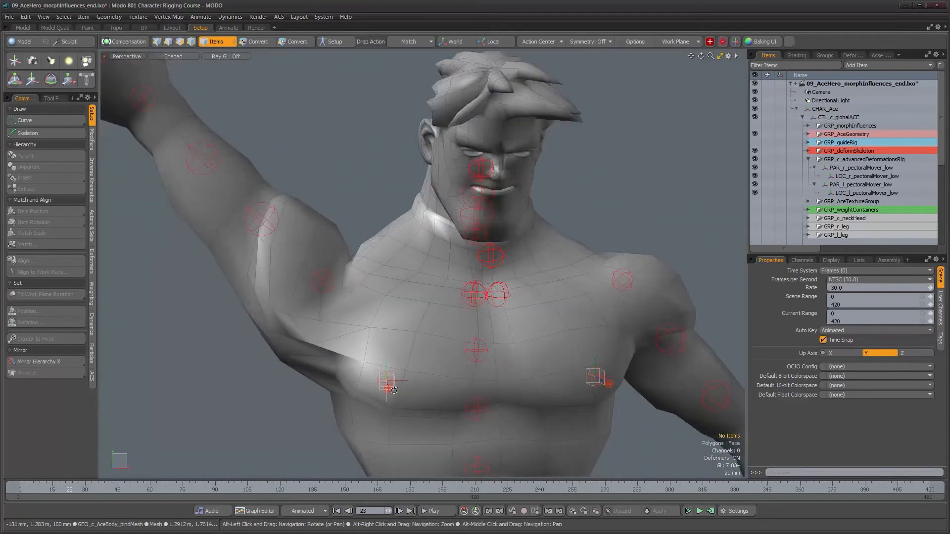
{"action": "middle_click_drag", "start_coordinate": [394, 391], "coordinate": [336, 379], "text": "alt"}
{"action": "mouse_move", "coordinate": [82, 487]}
{"action": "left_mouse_down"}
{"action": "mouse_move", "coordinate": [711, 489]}
{"action": "mouse_move", "coordinate": [20, 488]}
{"action": "left_mouse_up"}
{"action": "right_click_drag", "start_coordinate": [263, 345], "coordinate": [324, 328], "text": "alt"}
{"action": "left_click_drag", "start_coordinate": [324, 328], "coordinate": [351, 308], "text": "alt"}
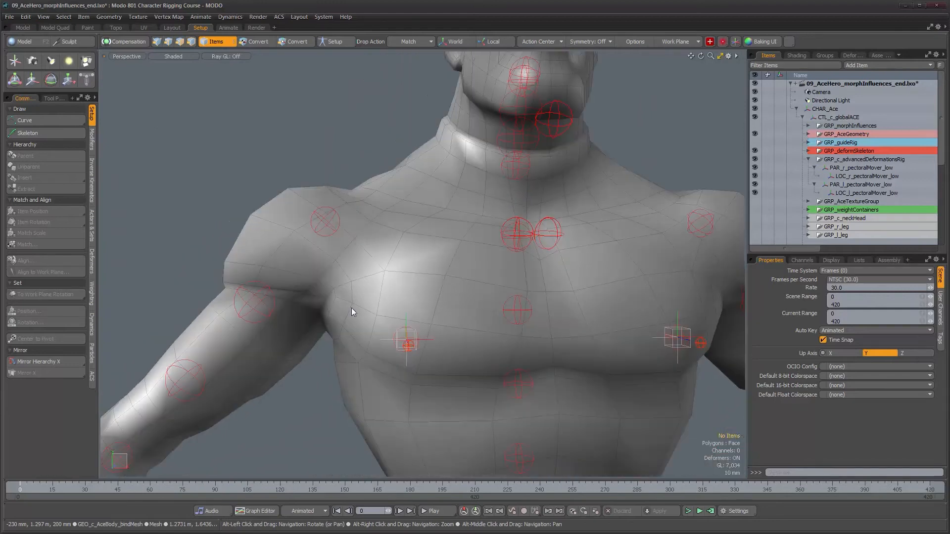
Make the GRP_r_arm group visible and frame the right arm rig together with the chest
{"action": "scroll", "coordinate": [808, 163], "scroll_direction": "down", "scroll_amount": 2}
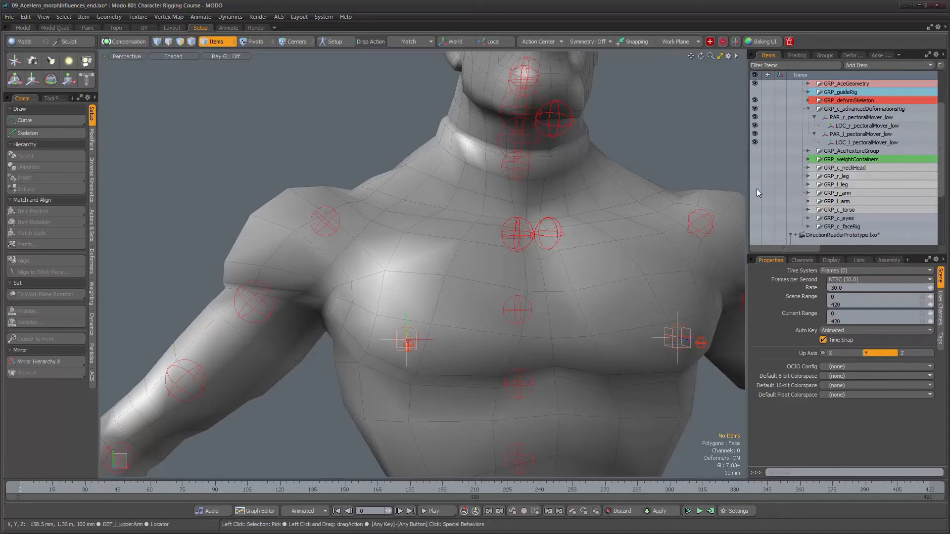
{"action": "left_click", "coordinate": [757, 192]}
{"action": "left_click_drag", "start_coordinate": [631, 227], "coordinate": [435, 268], "text": "alt"}
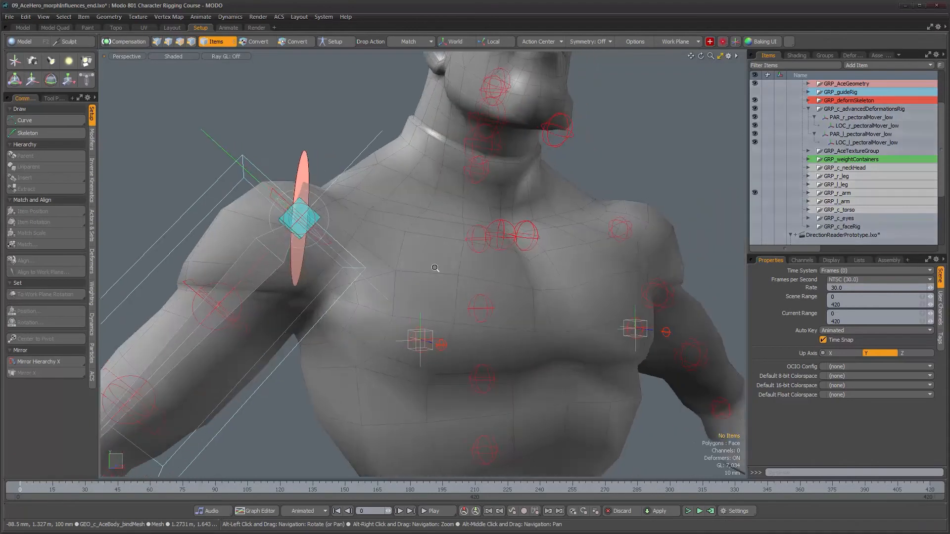
{"action": "right_click_drag", "start_coordinate": [435, 268], "coordinate": [425, 248], "text": "alt"}
{"action": "left_click_drag", "start_coordinate": [426, 248], "coordinate": [407, 236], "text": "alt"}
{"action": "right_click_drag", "start_coordinate": [429, 268], "coordinate": [430, 267], "text": "alt"}
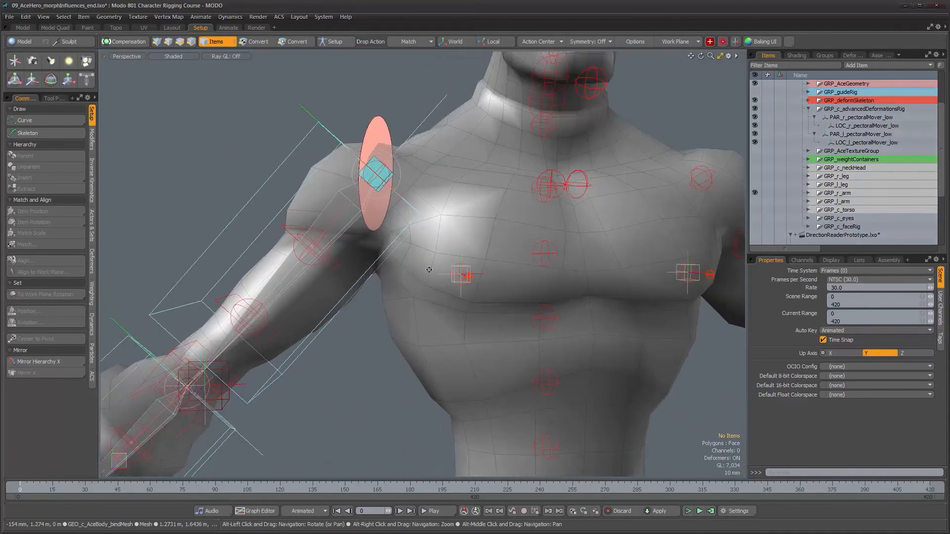
{"action": "middle_click_drag", "start_coordinate": [430, 267], "coordinate": [416, 290], "text": "alt"}
{"action": "mouse_move", "coordinate": [20, 489]}
{"action": "left_mouse_down"}
{"action": "mouse_move", "coordinate": [164, 490]}
{"action": "mouse_move", "coordinate": [20, 489]}
{"action": "left_mouse_up"}
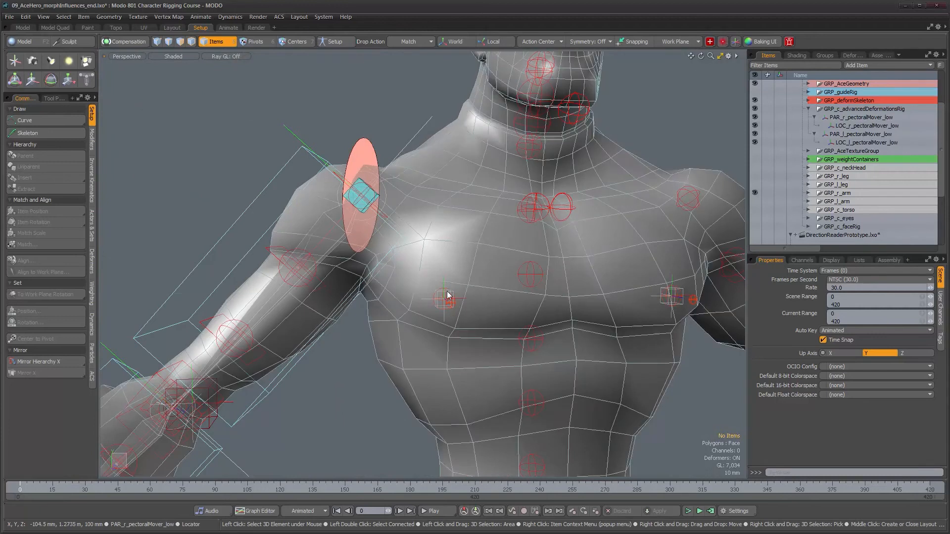
Select the JNT_r_upperArm joint in the right arm rig and keep the timeline at frame 0
{"action": "scroll", "coordinate": [447, 296], "scroll_direction": "up", "scroll_amount": 3}
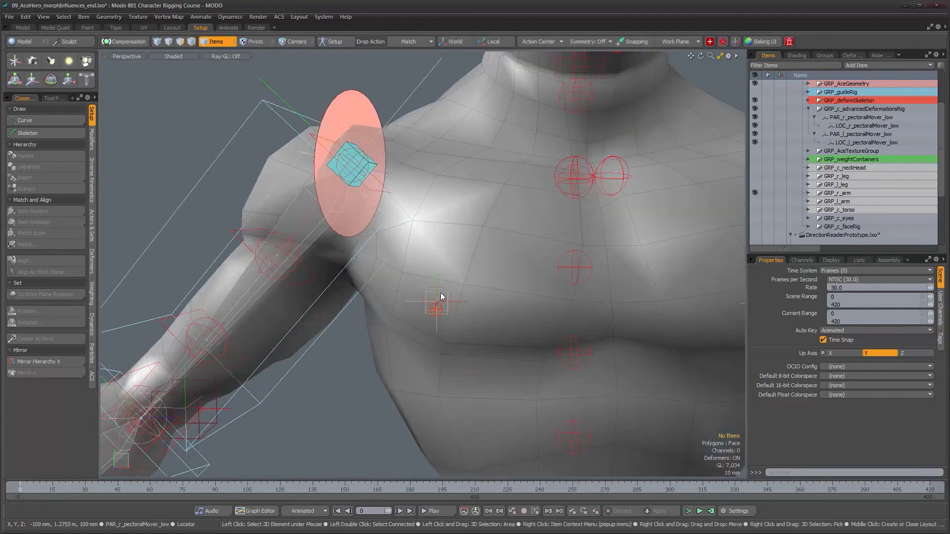
{"action": "left_click_drag", "start_coordinate": [439, 293], "coordinate": [314, 237], "text": "ctrl+alt"}
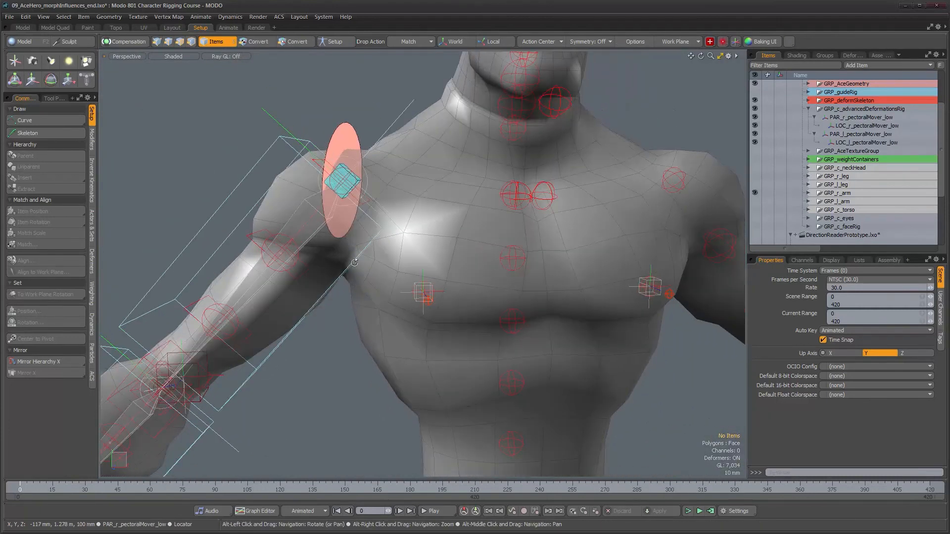
{"action": "left_click", "coordinate": [313, 231]}
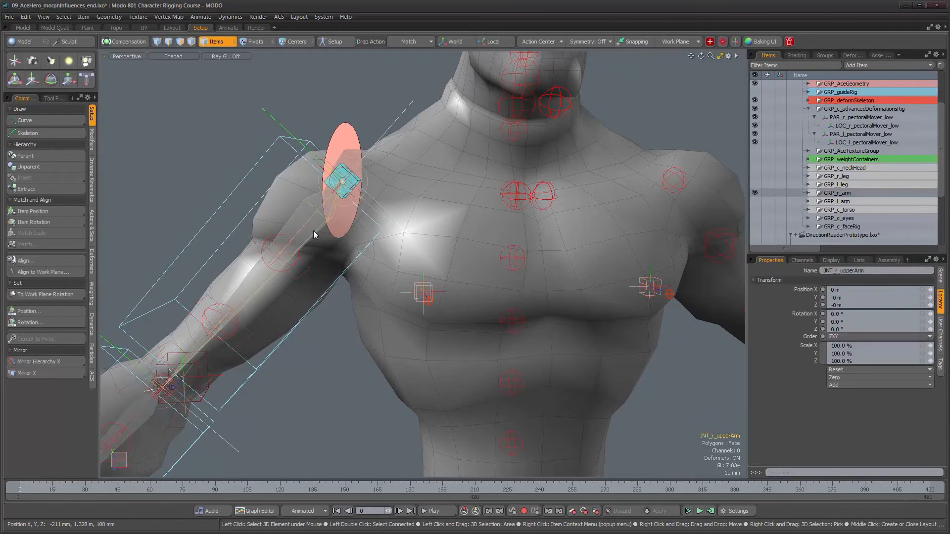
{"action": "left_click", "coordinate": [38, 486]}
{"action": "mouse_move", "coordinate": [37, 486]}
{"action": "left_mouse_down"}
{"action": "mouse_move", "coordinate": [156, 486]}
{"action": "mouse_move", "coordinate": [20, 486]}
{"action": "left_mouse_up"}
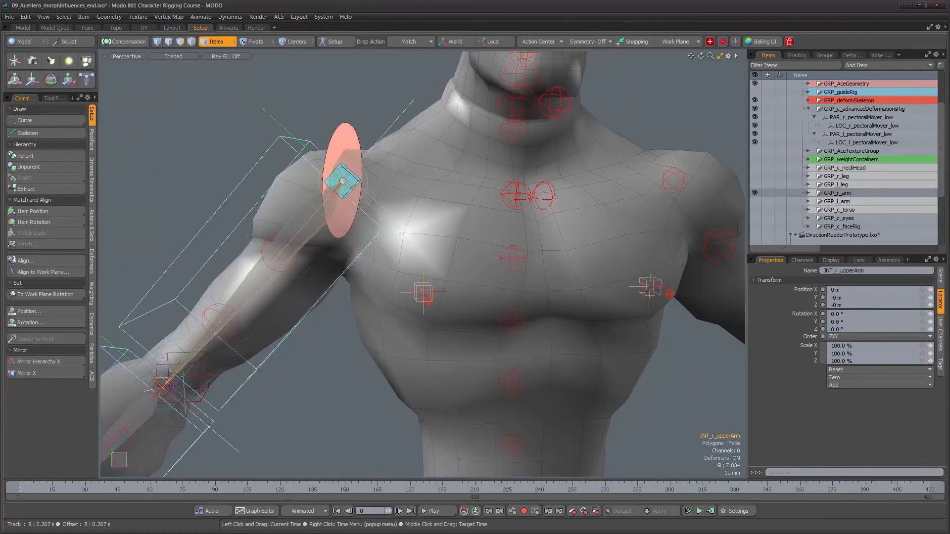
{"action": "left_click_drag", "start_coordinate": [420, 217], "coordinate": [424, 219], "text": "alt"}
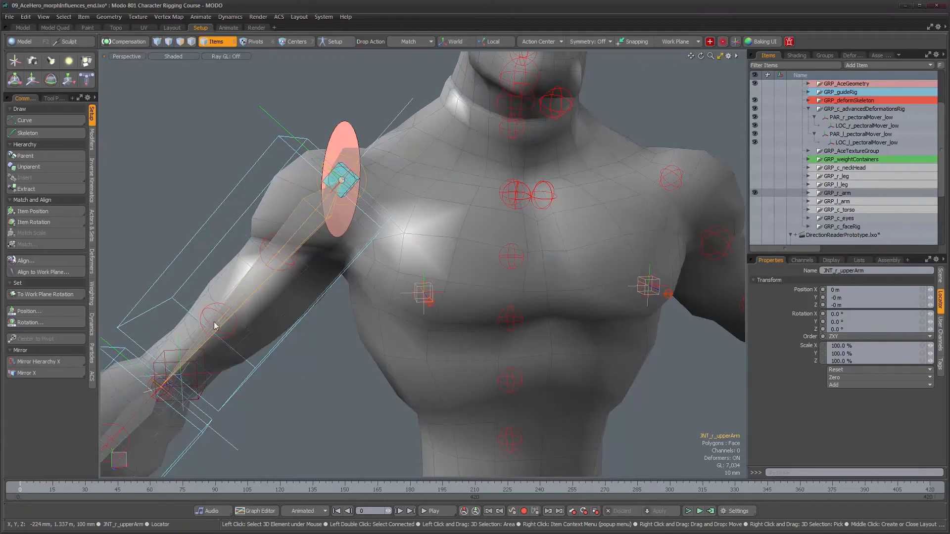
Scrub to frame 48 to examine the upper arm joint relative to the right pectoral mover, then return to frame 0
{"action": "left_click_drag", "start_coordinate": [42, 490], "coordinate": [148, 490]}
{"action": "mouse_move", "coordinate": [429, 281]}
{"action": "left_mouse_down", "text": "alt"}
{"action": "mouse_move", "coordinate": [414, 293]}
{"action": "mouse_move", "coordinate": [424, 285]}
{"action": "left_mouse_up", "text": "alt"}
{"action": "left_click_drag", "start_coordinate": [149, 490], "coordinate": [123, 489]}
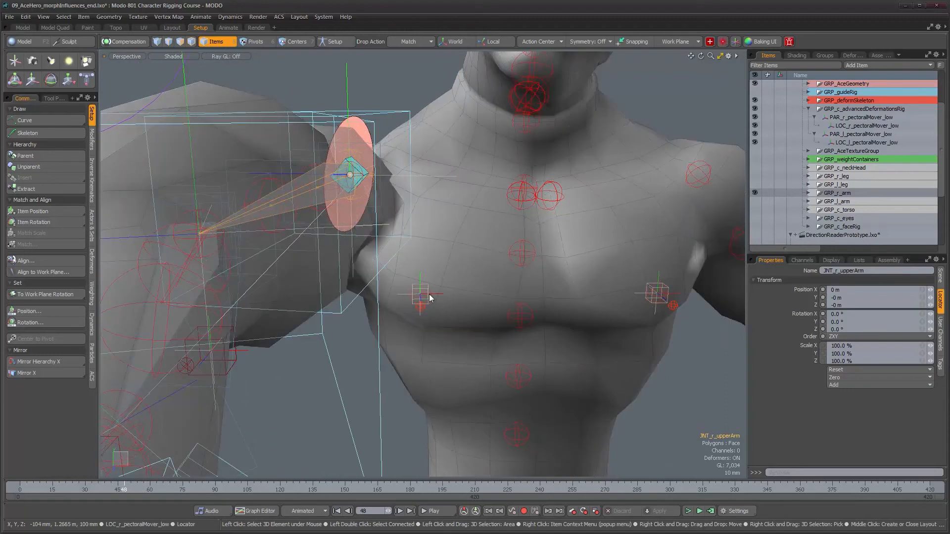
{"action": "left_click_drag", "start_coordinate": [426, 290], "coordinate": [440, 299], "text": "alt"}
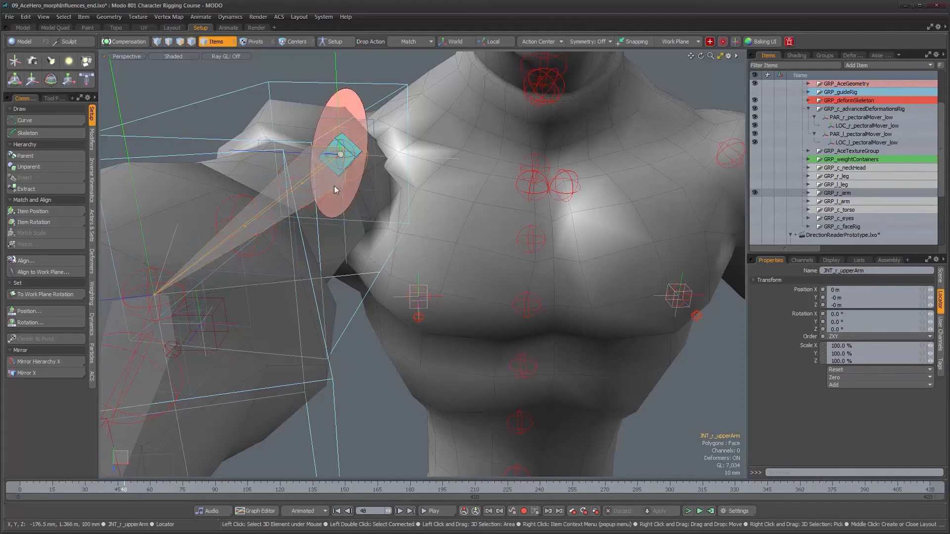
{"action": "left_click_drag", "start_coordinate": [124, 487], "coordinate": [19, 487]}
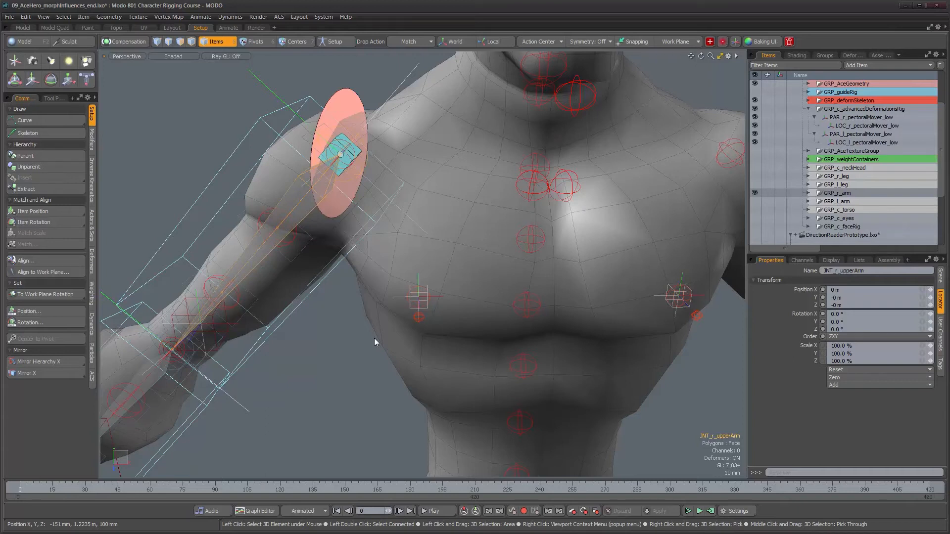
Examine the mesh between the right shoulder and the right pectoral mover at frame 0 from several angles
{"action": "left_click_drag", "start_coordinate": [436, 315], "coordinate": [415, 271], "text": "alt"}
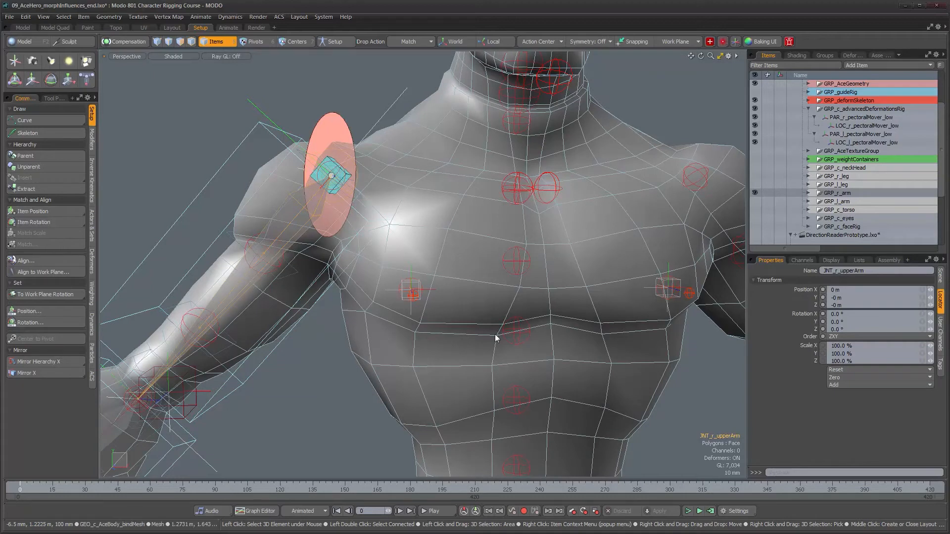
{"action": "left_click_drag", "start_coordinate": [372, 215], "coordinate": [287, 218], "text": "alt"}
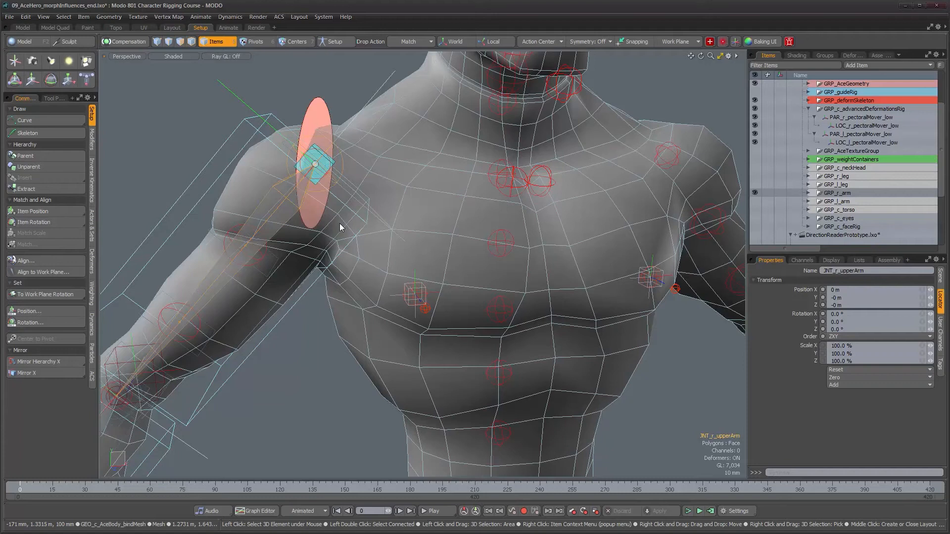
{"action": "key", "text": "Tab"}
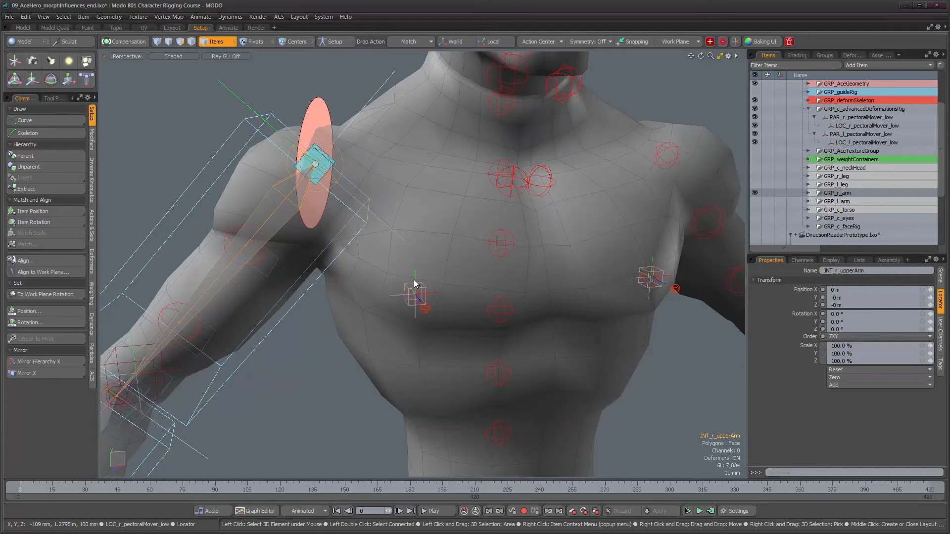
{"action": "key", "text": "Tab"}
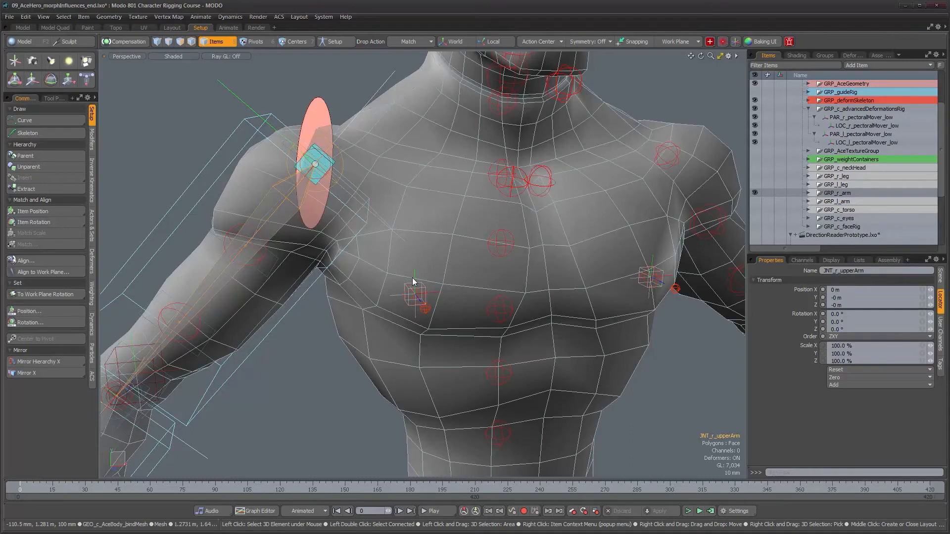
{"action": "key", "text": "Tab"}
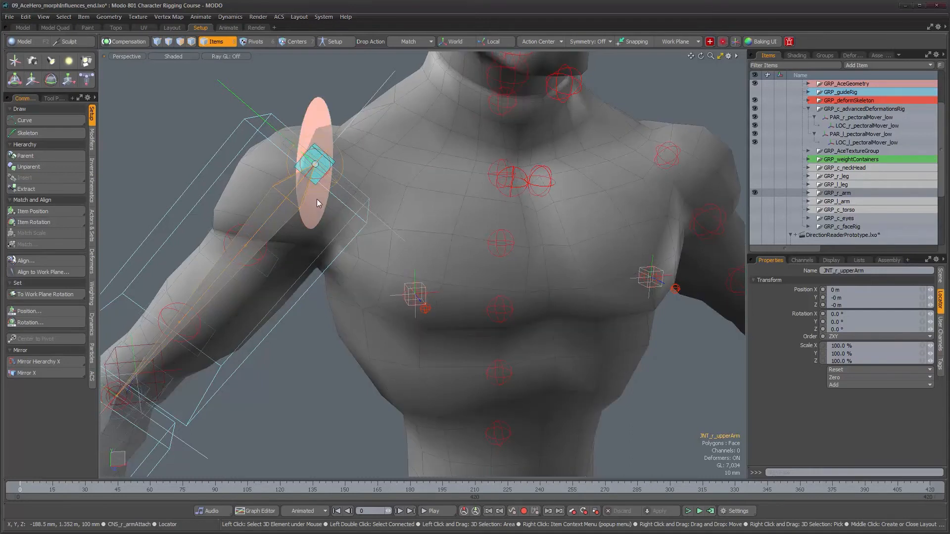
{"action": "left_click_drag", "start_coordinate": [329, 216], "coordinate": [364, 211], "text": "alt"}
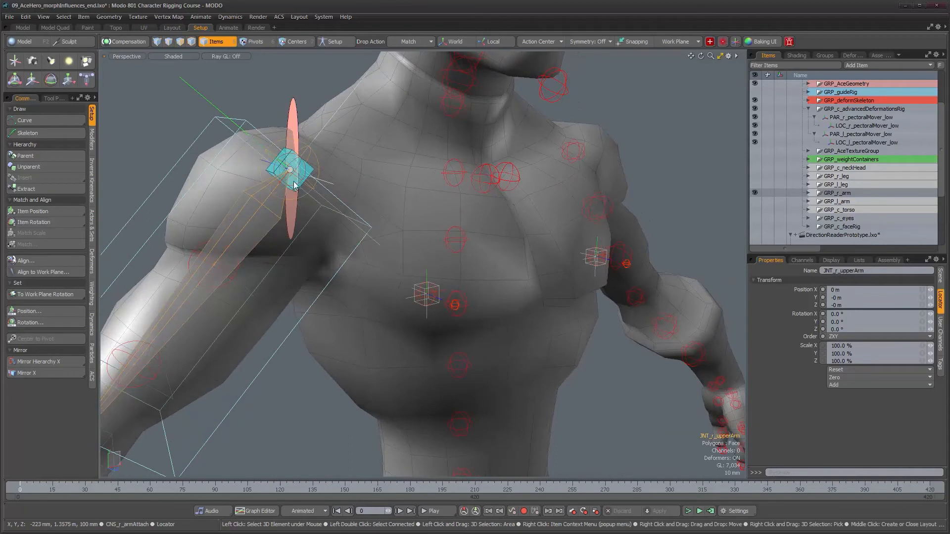
{"action": "key", "text": "Tab"}
Compare the positions of the upper arm joint and the right pectoral mover from the front and the side
{"action": "left_click_drag", "start_coordinate": [285, 230], "coordinate": [405, 286], "text": "alt"}
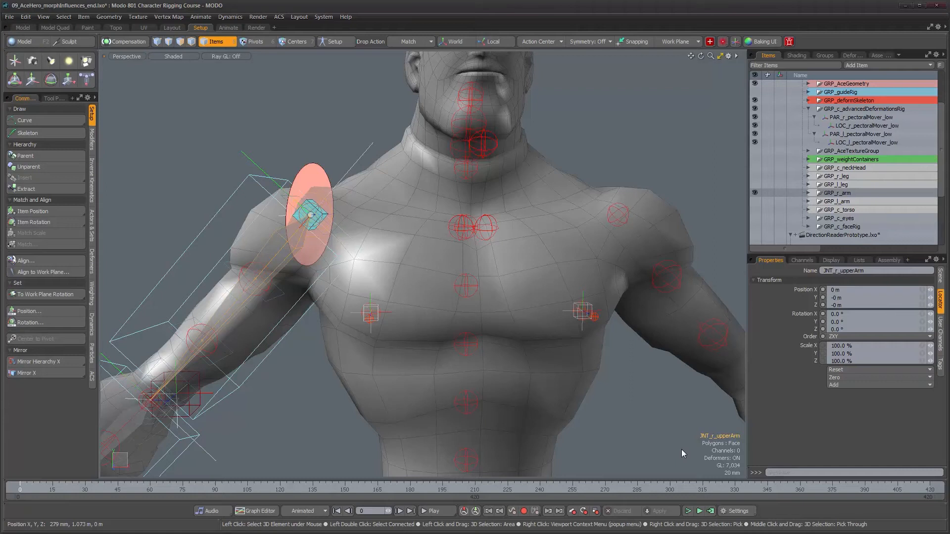
{"action": "mouse_move", "coordinate": [510, 359]}
{"action": "left_mouse_down", "text": "alt"}
{"action": "mouse_move", "coordinate": [522, 370]}
{"action": "mouse_move", "coordinate": [504, 376]}
{"action": "left_mouse_up", "text": "alt"}
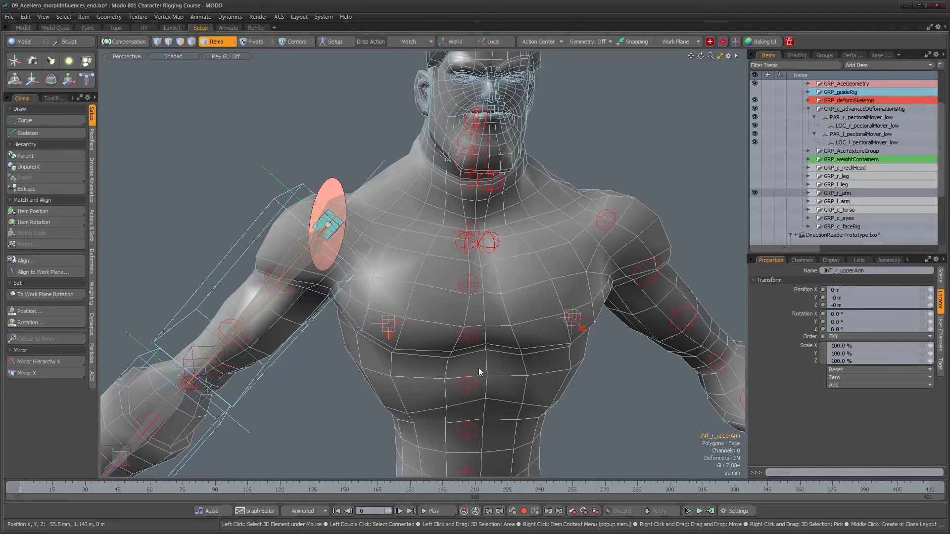
{"action": "right_click_drag", "start_coordinate": [396, 318], "coordinate": [445, 328], "text": "alt"}
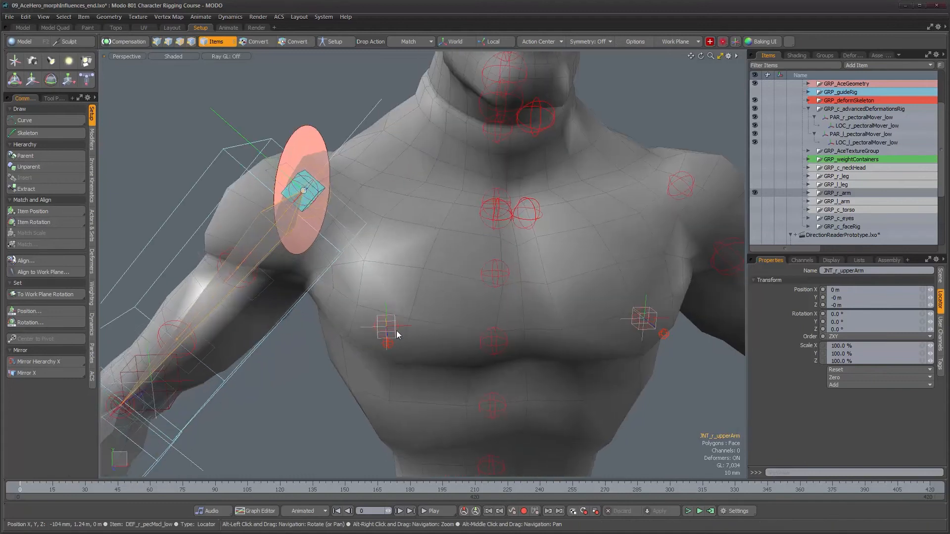
{"action": "left_click_drag", "start_coordinate": [388, 331], "coordinate": [380, 324], "text": "alt"}
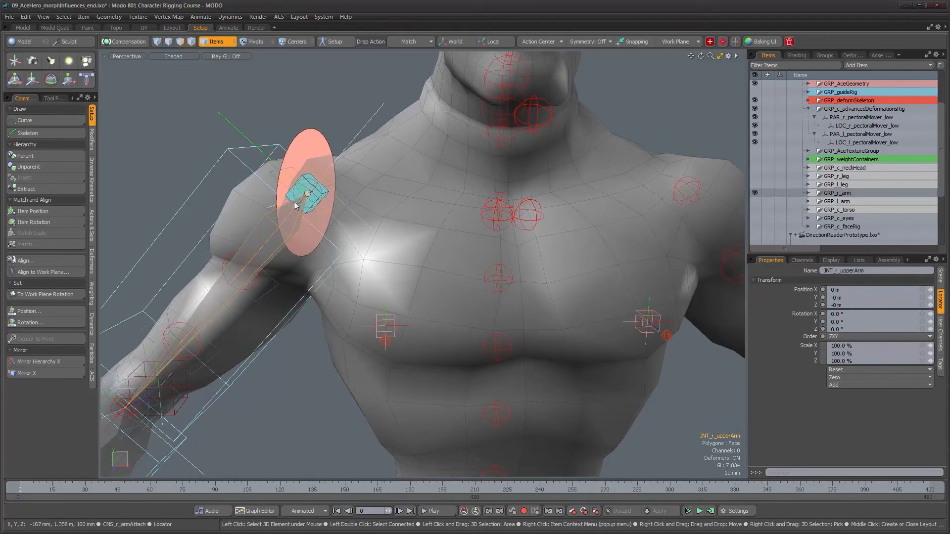
{"action": "left_click_drag", "start_coordinate": [281, 241], "coordinate": [263, 449], "text": "alt"}
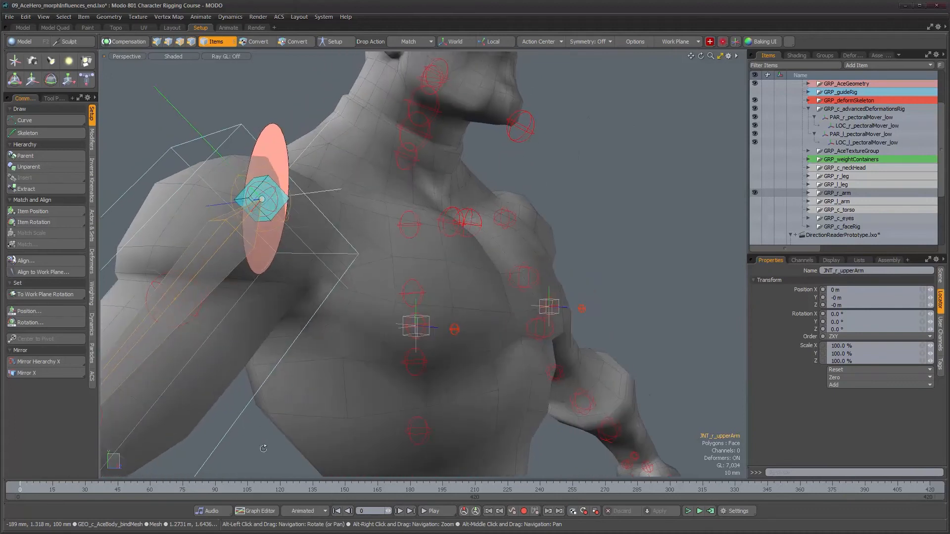
Scrub to frame 62 while viewing the right arm's direction relative to the chest from the side
{"action": "left_click_drag", "start_coordinate": [59, 494], "coordinate": [101, 494]}
{"action": "left_click_drag", "start_coordinate": [292, 134], "coordinate": [259, 163], "text": "alt"}
{"action": "left_click_drag", "start_coordinate": [353, 280], "coordinate": [297, 279], "text": "ctrl+alt"}
{"action": "left_click_drag", "start_coordinate": [297, 279], "coordinate": [366, 281], "text": "alt+shift"}
{"action": "left_click_drag", "start_coordinate": [101, 489], "coordinate": [153, 490]}
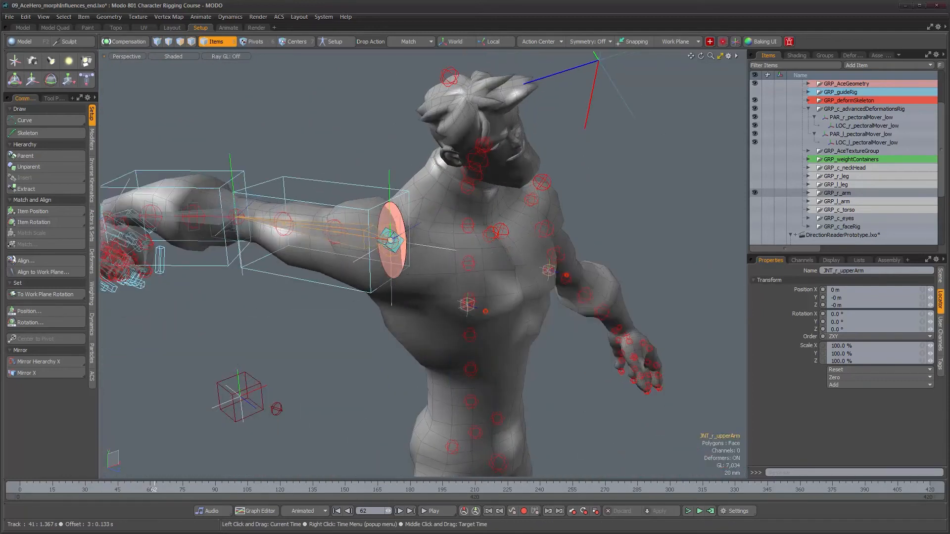
Inspect the right shoulder and chest up close, return to frame 0, and view the torso from the front
{"action": "left_click_drag", "start_coordinate": [459, 304], "coordinate": [333, 346], "text": "ctrl+alt"}
{"action": "left_click_drag", "start_coordinate": [138, 490], "coordinate": [20, 490]}
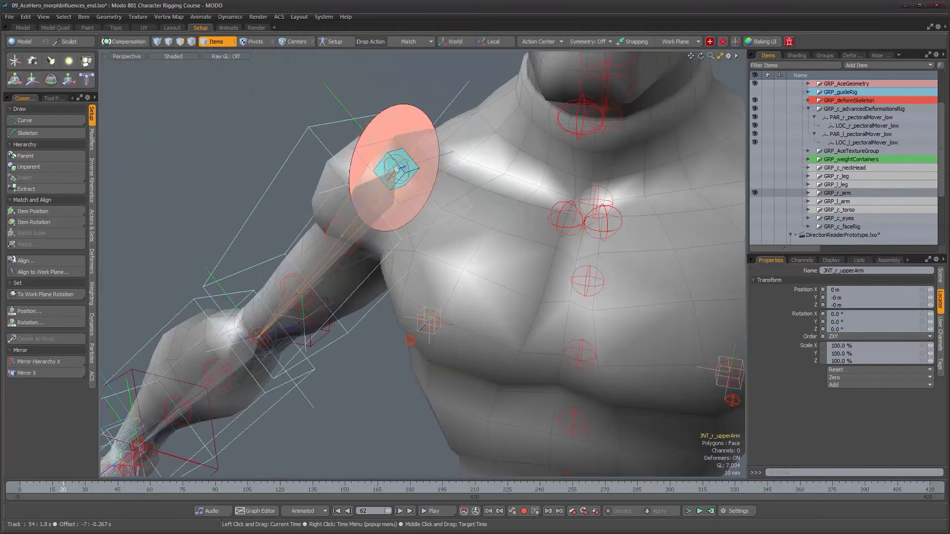
{"action": "left_click_drag", "start_coordinate": [361, 372], "coordinate": [624, 346], "text": "alt"}
{"action": "left_click_drag", "start_coordinate": [623, 346], "coordinate": [556, 354], "text": "ctrl+alt"}
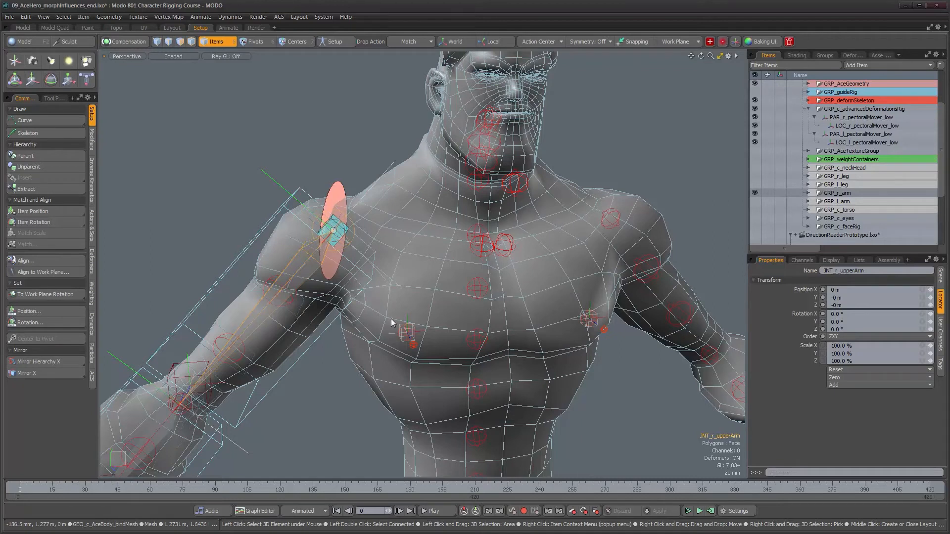
Examine the right upper arm joint and both pectoral mover locators on the torso from the front and slightly off-axis
{"action": "left_click_drag", "start_coordinate": [486, 326], "coordinate": [476, 324], "text": "alt"}
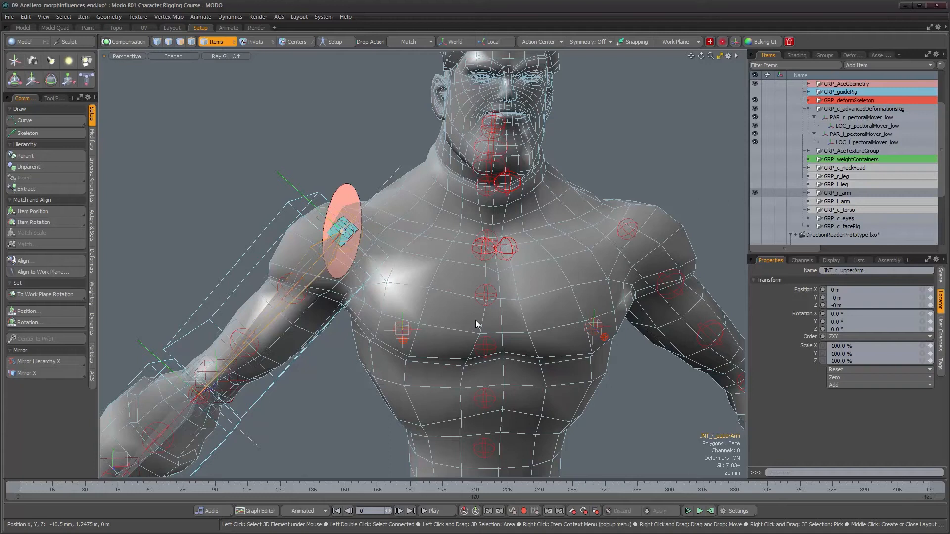
{"action": "left_click_drag", "start_coordinate": [476, 320], "coordinate": [517, 280], "text": "alt"}
{"action": "left_click_drag", "start_coordinate": [385, 302], "coordinate": [394, 352], "text": "alt"}
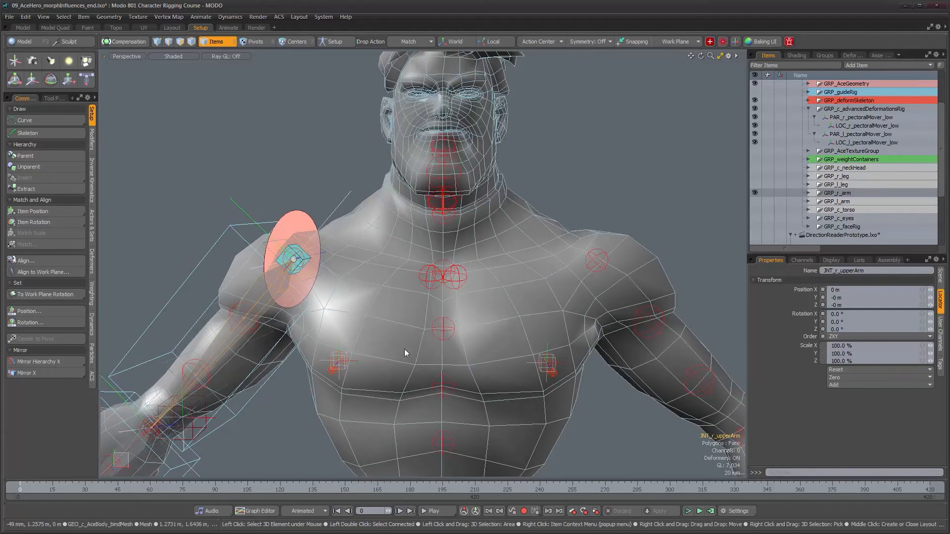
{"action": "left_click_drag", "start_coordinate": [349, 312], "coordinate": [355, 314], "text": "alt"}
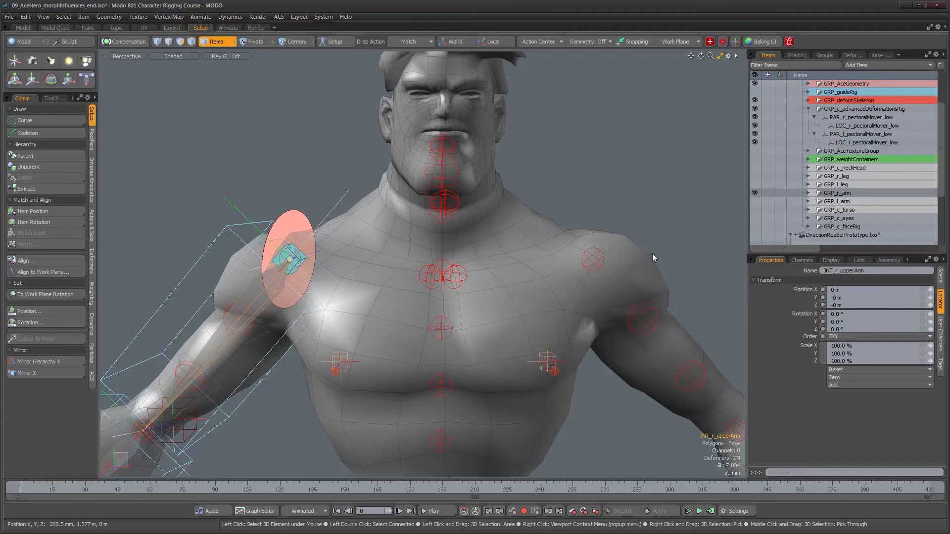
{"action": "left_click_drag", "start_coordinate": [579, 292], "coordinate": [611, 291], "text": "alt"}
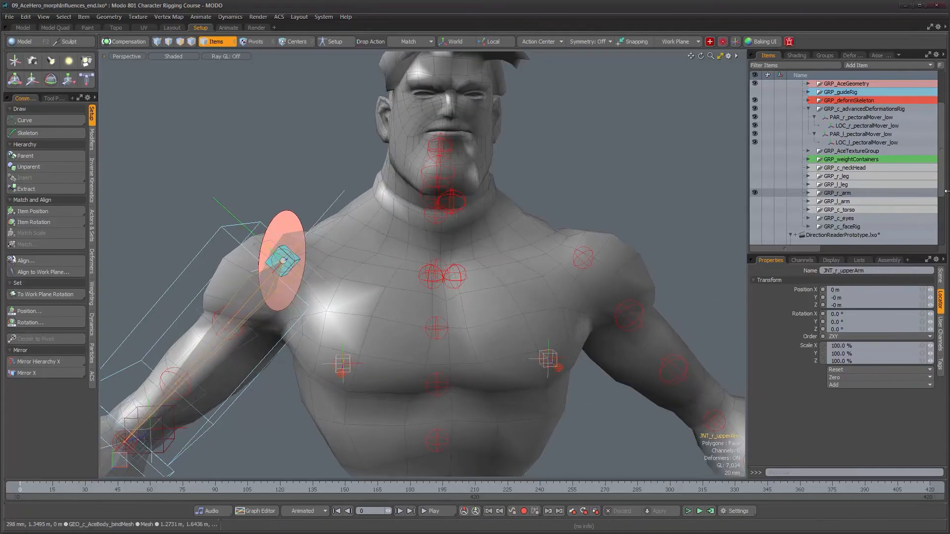
Switch to the DirectionReaderPrototype.lxo scene and frame the rotator and the four directional locators in the perspective view
{"action": "left_click_drag", "start_coordinate": [944, 194], "coordinate": [945, 241]}
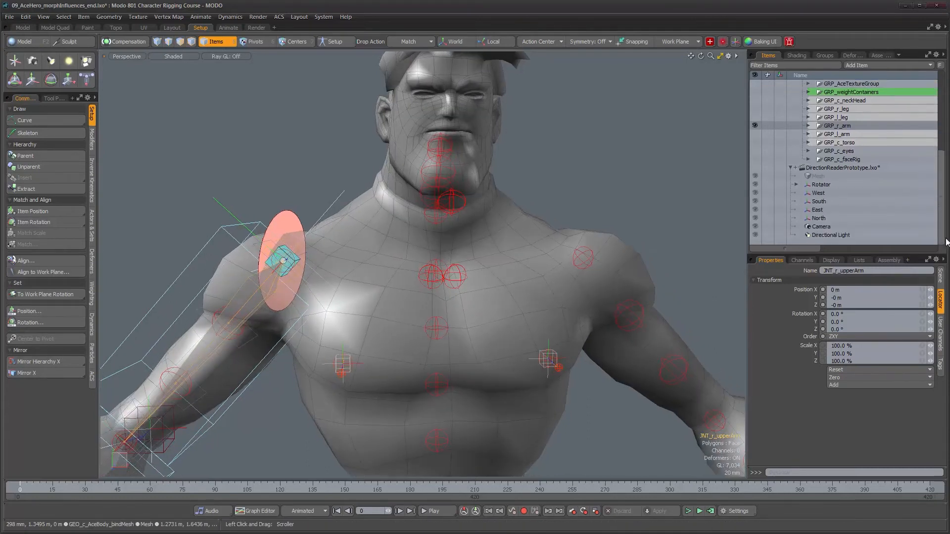
{"action": "left_click", "coordinate": [833, 168]}
{"action": "middle_click_drag", "start_coordinate": [394, 227], "coordinate": [410, 314], "text": "alt"}
{"action": "middle_click_drag", "start_coordinate": [430, 240], "coordinate": [408, 350], "text": "alt"}
{"action": "right_click_drag", "start_coordinate": [442, 319], "coordinate": [383, 319], "text": "alt"}
{"action": "middle_click_drag", "start_coordinate": [442, 269], "coordinate": [435, 262], "text": "alt"}
{"action": "left_click_drag", "start_coordinate": [435, 262], "coordinate": [420, 324], "text": "alt"}
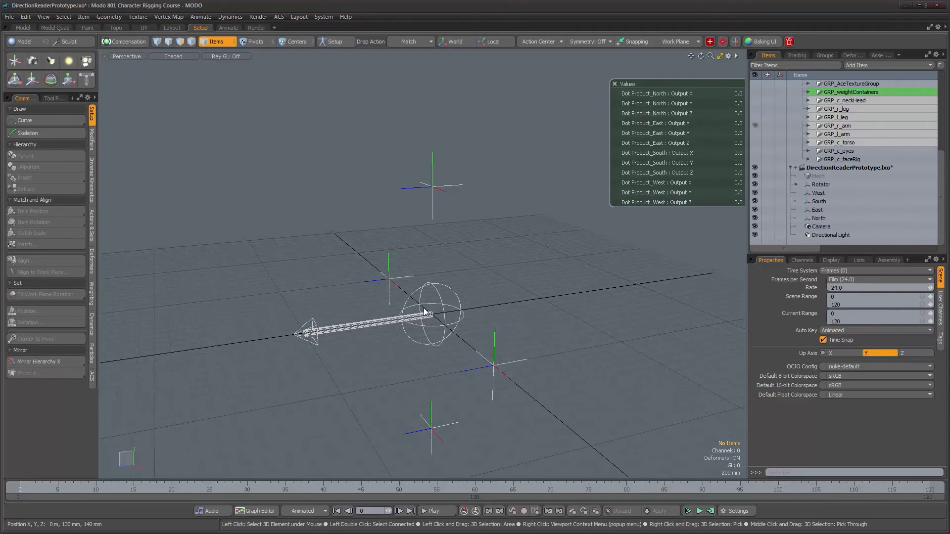
{"action": "left_click_drag", "start_coordinate": [436, 351], "coordinate": [447, 339], "text": "alt"}
Expand the Rotator locator's hierarchy and select the Rotator together with its Arrow child
{"action": "left_click", "coordinate": [451, 323]}
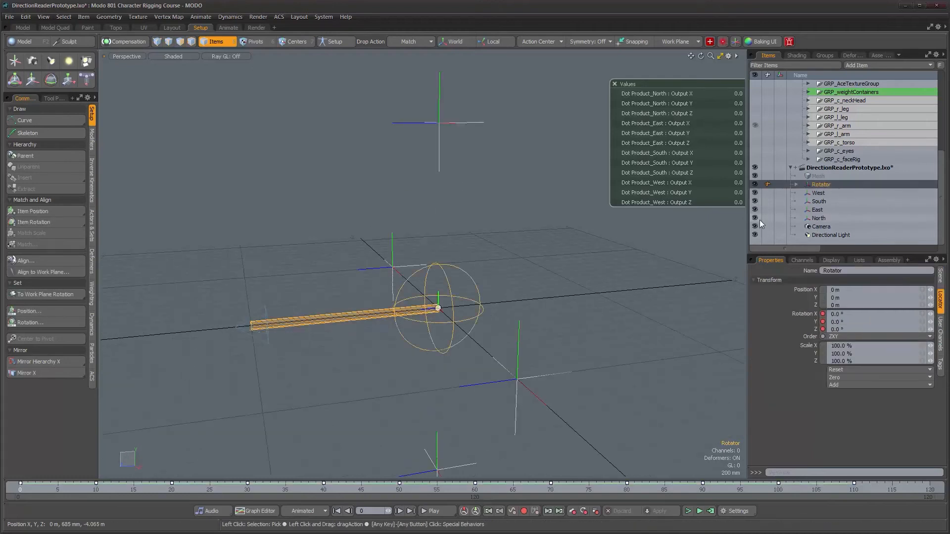
{"action": "left_click", "coordinate": [797, 184]}
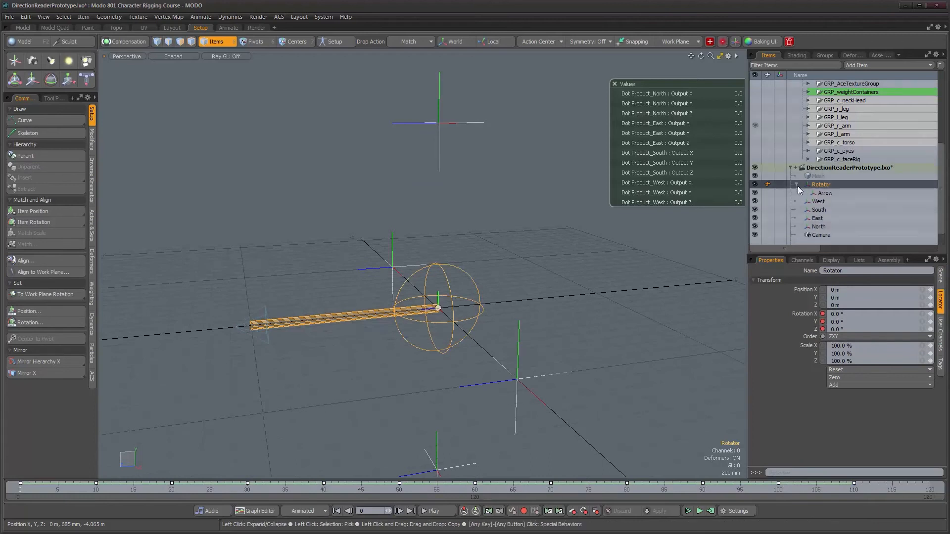
{"action": "left_click", "coordinate": [826, 193], "text": "shift"}
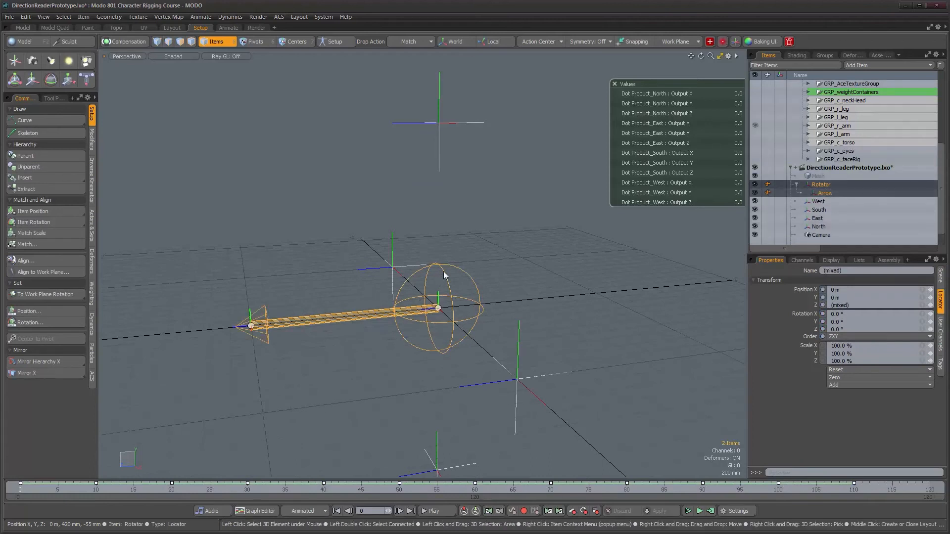
{"action": "left_click_drag", "start_coordinate": [432, 315], "coordinate": [405, 324], "text": "alt"}
{"action": "left_click_drag", "start_coordinate": [422, 324], "coordinate": [455, 267], "text": "alt"}
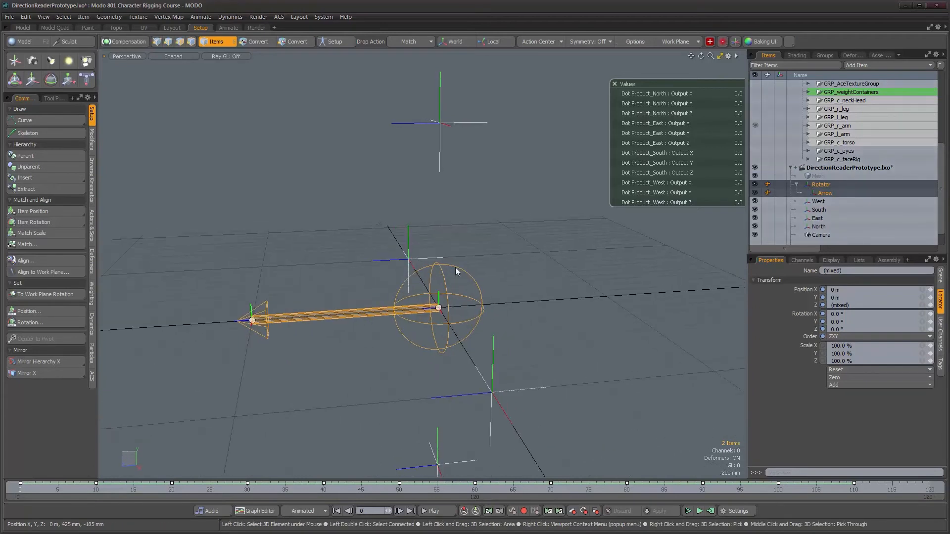
Select the Rotator and its Arrow child individually to inspect how the arrow sits at the rotator's tip
{"action": "left_click", "coordinate": [455, 268]}
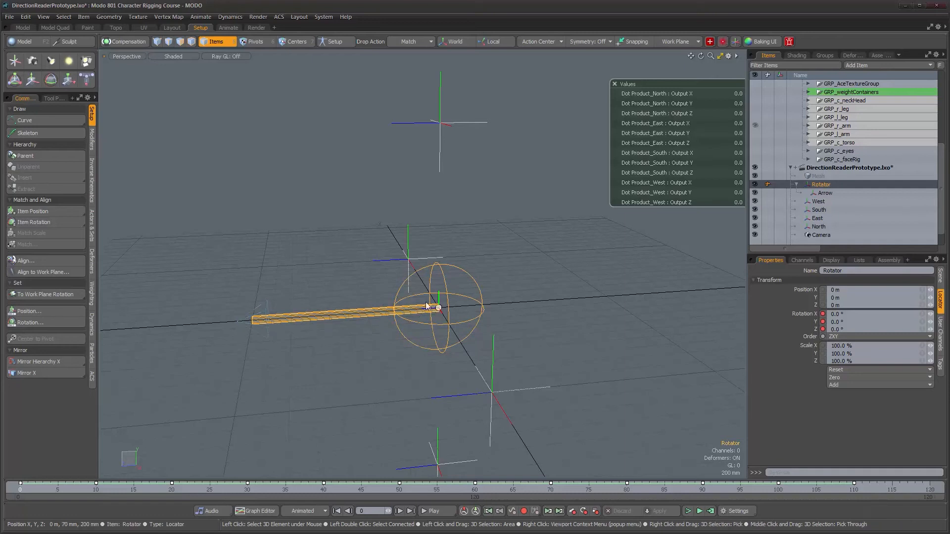
{"action": "left_click", "coordinate": [267, 311]}
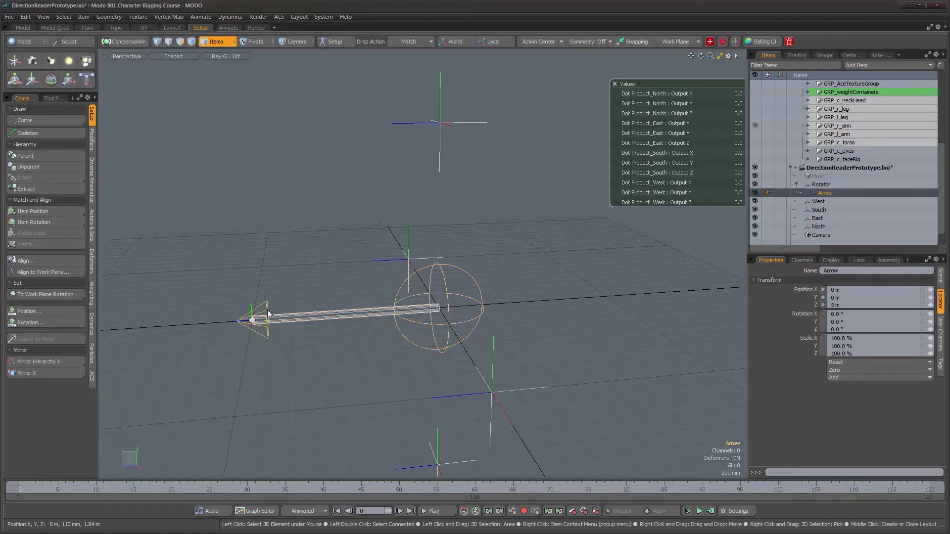
{"action": "left_click_drag", "start_coordinate": [268, 310], "coordinate": [282, 331], "text": "alt"}
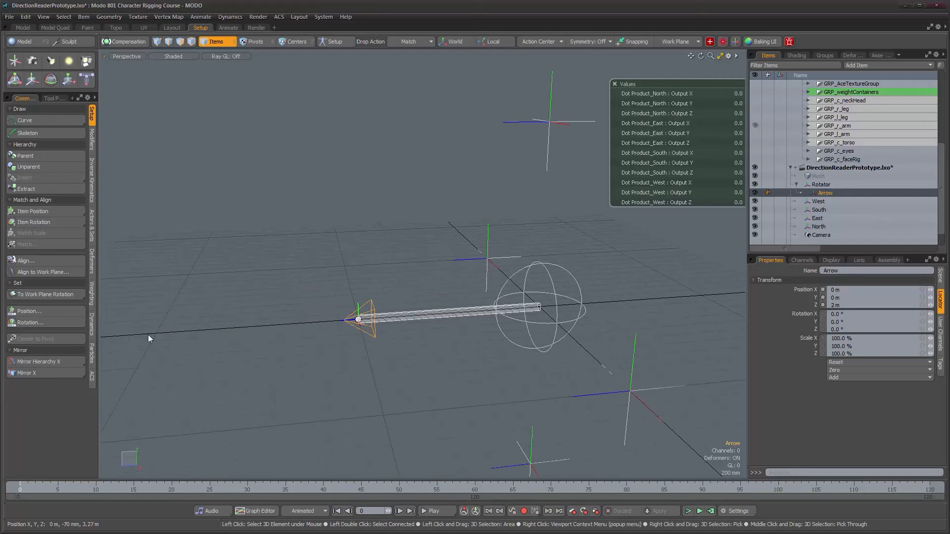
{"action": "left_click_drag", "start_coordinate": [419, 332], "coordinate": [339, 323], "text": "alt"}
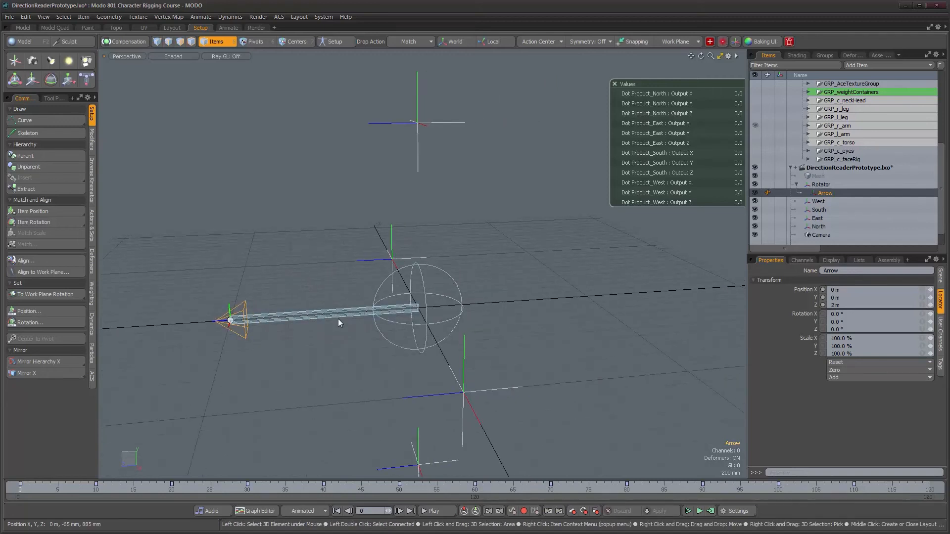
Select the Rotator, scrub through its rotation animation, and view the surrounding locators at frame 0
{"action": "left_click", "coordinate": [432, 326]}
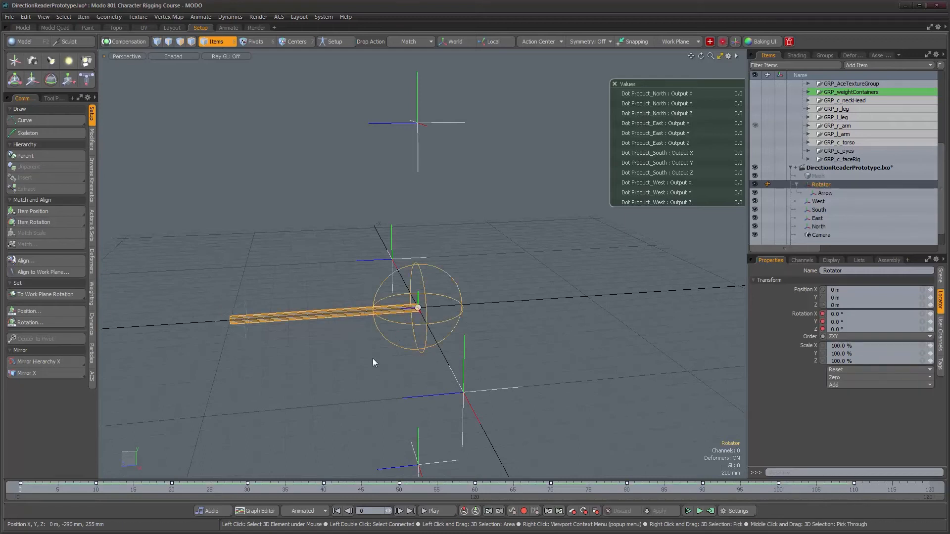
{"action": "left_click", "coordinate": [42, 487]}
{"action": "mouse_move", "coordinate": [42, 488]}
{"action": "left_mouse_down"}
{"action": "mouse_move", "coordinate": [925, 488]}
{"action": "mouse_move", "coordinate": [20, 488]}
{"action": "mouse_move", "coordinate": [66, 488]}
{"action": "mouse_move", "coordinate": [43, 488]}
{"action": "left_mouse_up"}
{"action": "left_click_drag", "start_coordinate": [104, 488], "coordinate": [498, 488]}
{"action": "left_click_drag", "start_coordinate": [369, 329], "coordinate": [473, 328], "text": "alt"}
{"action": "scroll", "coordinate": [475, 326], "scroll_direction": "down", "scroll_amount": 4, "text": "alt"}
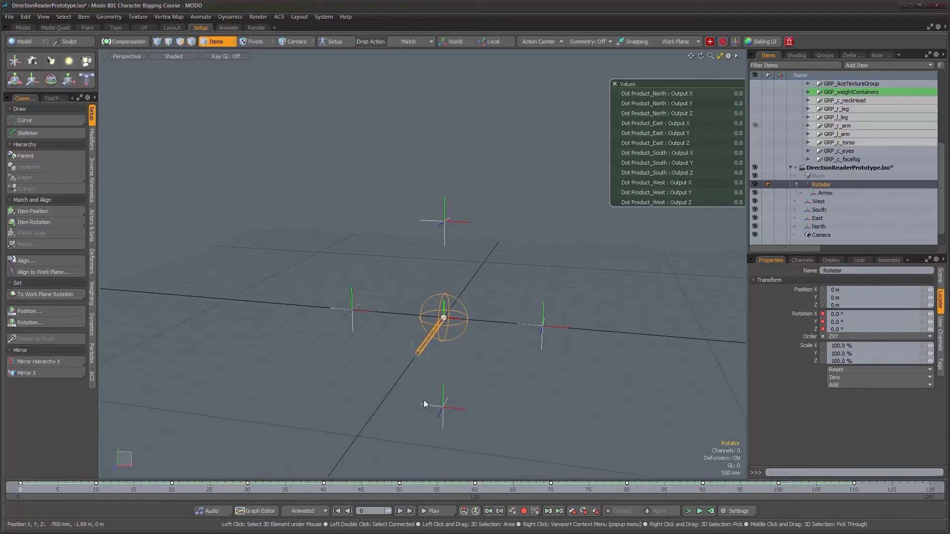
{"action": "left_click_drag", "start_coordinate": [498, 343], "coordinate": [442, 350], "text": "alt"}
{"action": "scroll", "coordinate": [482, 346], "scroll_direction": "up", "scroll_amount": 4, "text": "alt"}
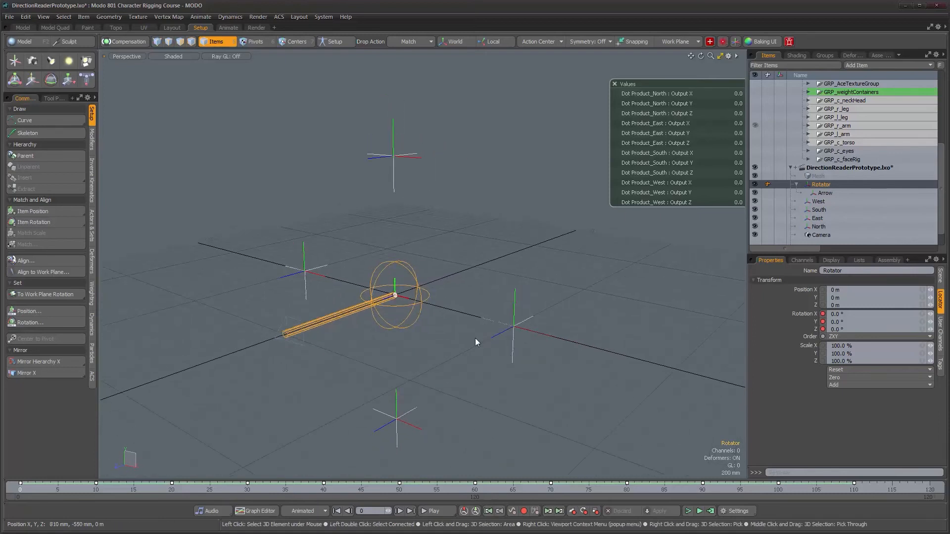
Select the East, North, West and South locators in turn to inspect their placement around the rotator
{"action": "left_click", "coordinate": [515, 326]}
{"action": "left_click_drag", "start_coordinate": [514, 327], "coordinate": [365, 287], "text": "alt"}
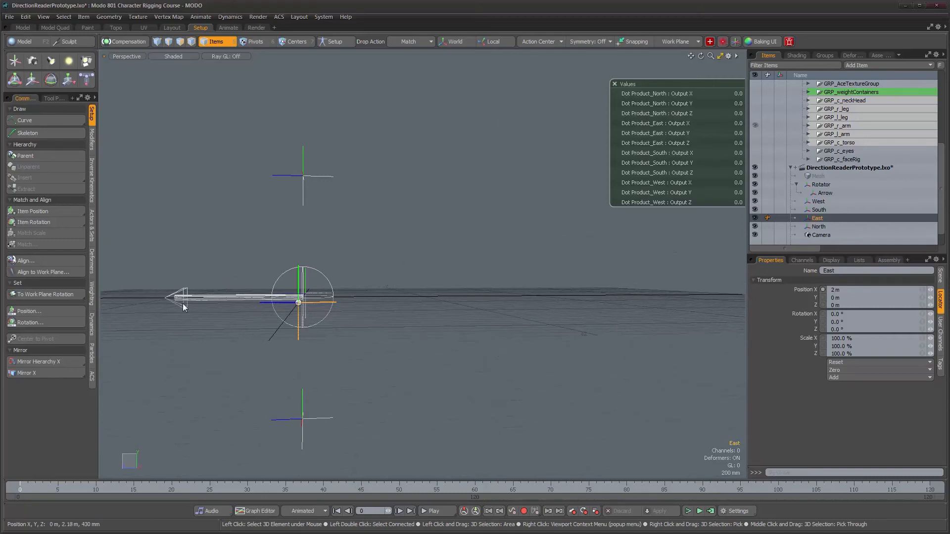
{"action": "left_click_drag", "start_coordinate": [225, 321], "coordinate": [413, 346], "text": "alt"}
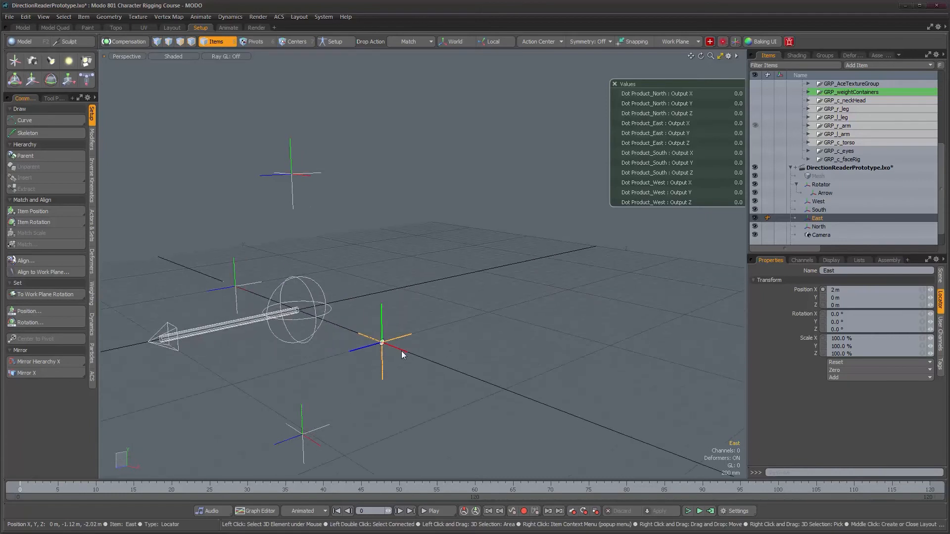
{"action": "left_click", "coordinate": [293, 175]}
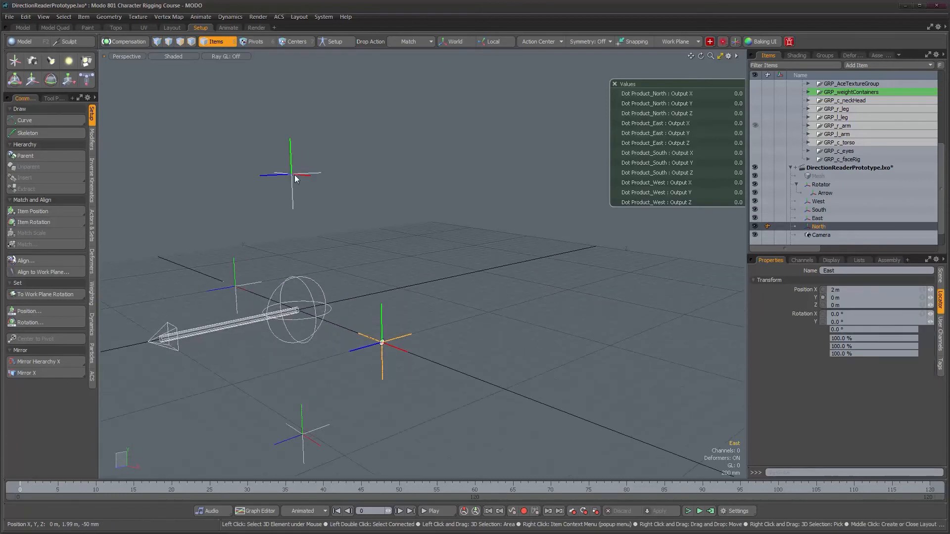
{"action": "left_click", "coordinate": [244, 287]}
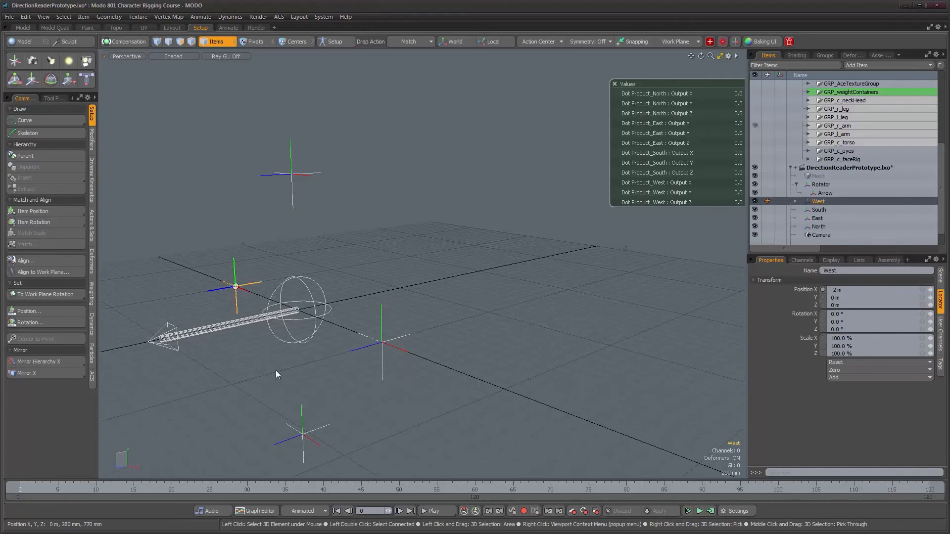
{"action": "left_click", "coordinate": [317, 447]}
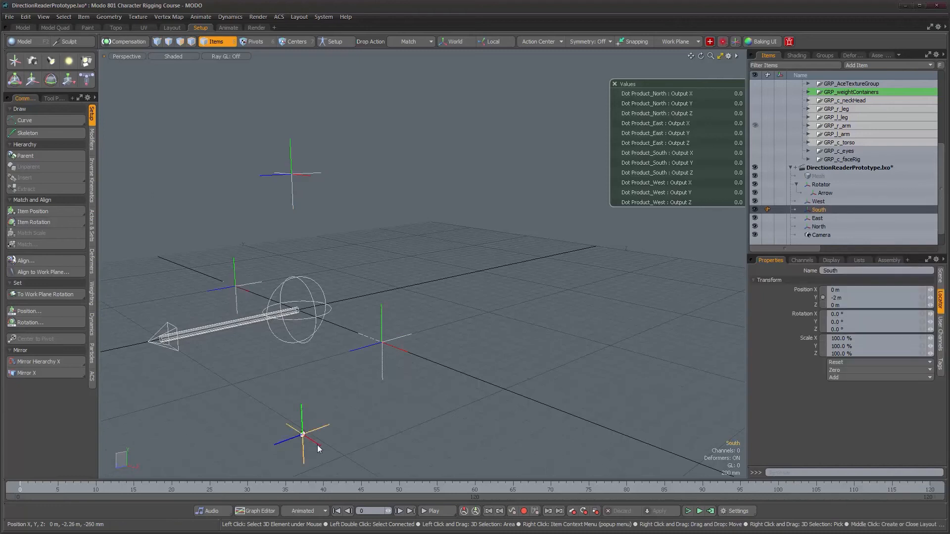
{"action": "left_click_drag", "start_coordinate": [362, 419], "coordinate": [363, 388], "text": "alt"}
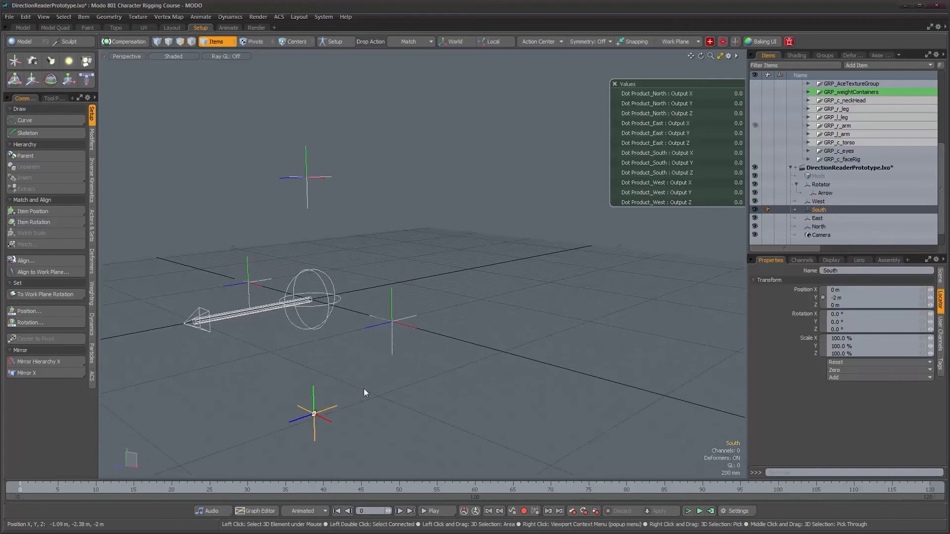
{"action": "left_click_drag", "start_coordinate": [510, 316], "coordinate": [548, 317], "text": "alt"}
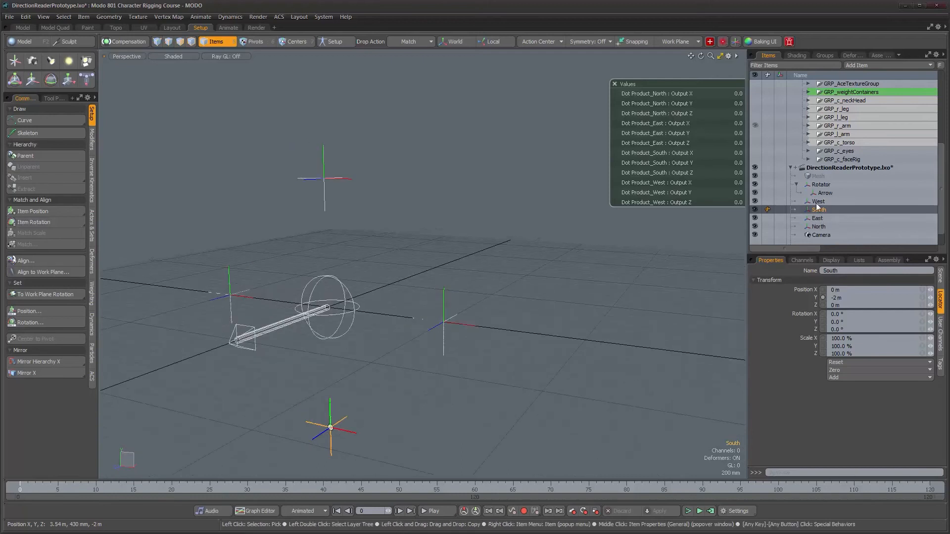
View the locator arrangement from the front, select the Arrow, and check its animation around frame 0
{"action": "left_click_drag", "start_coordinate": [558, 314], "coordinate": [437, 221], "text": "alt"}
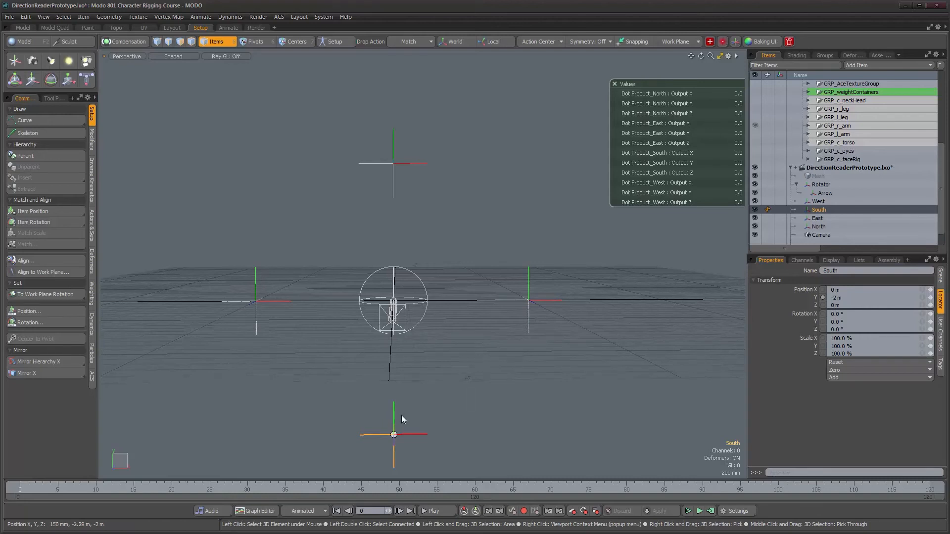
{"action": "left_click_drag", "start_coordinate": [389, 358], "coordinate": [331, 361], "text": "alt"}
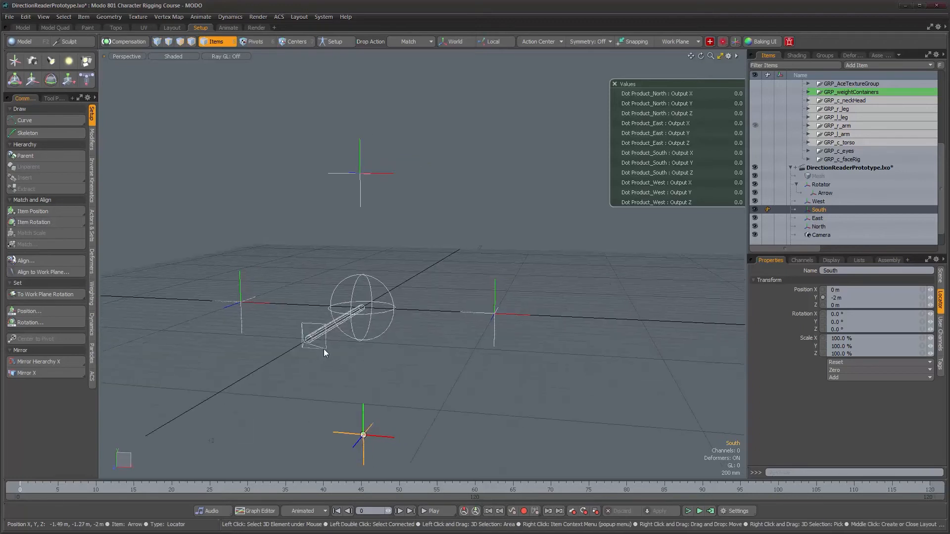
{"action": "left_click", "coordinate": [323, 348]}
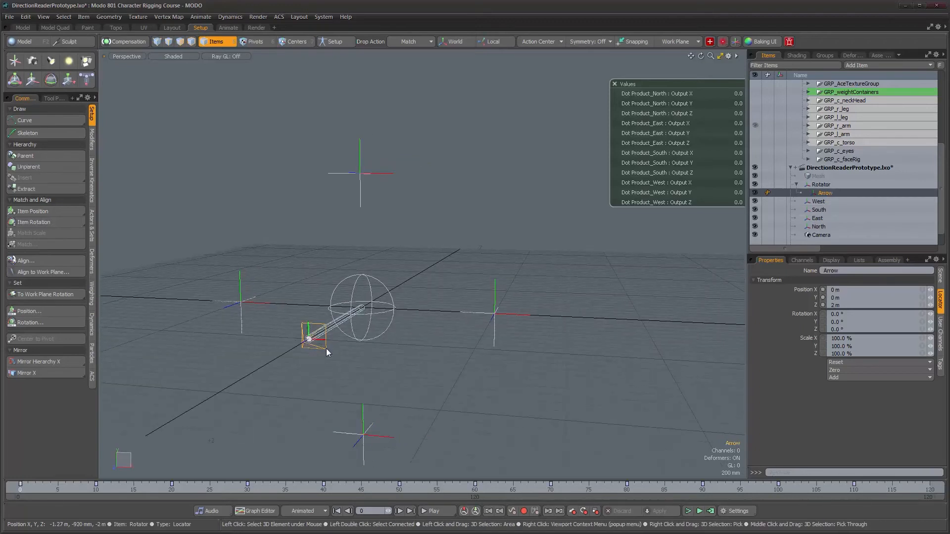
{"action": "mouse_move", "coordinate": [30, 489]}
{"action": "left_mouse_down"}
{"action": "mouse_move", "coordinate": [931, 489]}
{"action": "mouse_move", "coordinate": [20, 489]}
{"action": "left_mouse_up"}
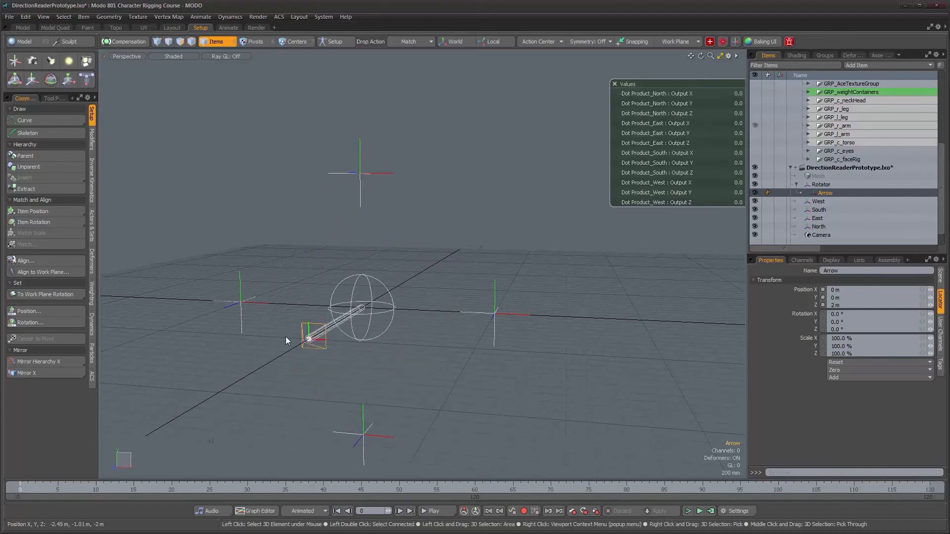
{"action": "left_click_drag", "start_coordinate": [411, 354], "coordinate": [376, 343], "text": "alt"}
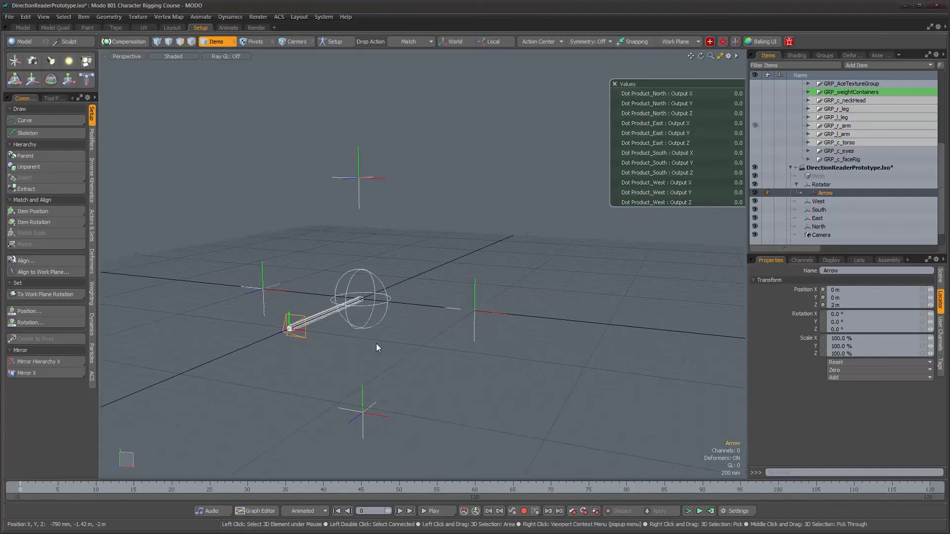
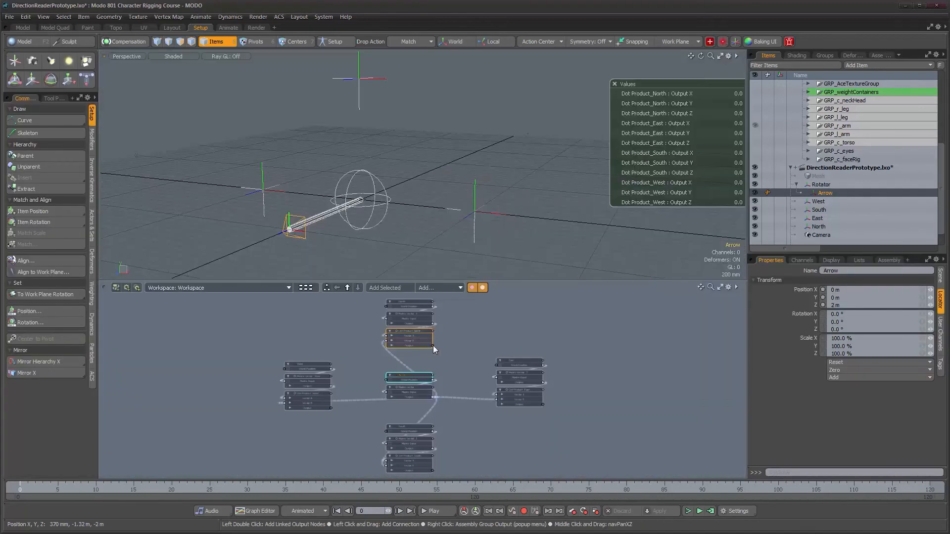
Enlarge the North node chain in the schematic and select the North locator to identify it in the scene
{"action": "left_click_drag", "start_coordinate": [453, 347], "coordinate": [418, 395], "text": "alt"}
{"action": "left_click_drag", "start_coordinate": [375, 365], "coordinate": [414, 340], "text": "ctrl+alt"}
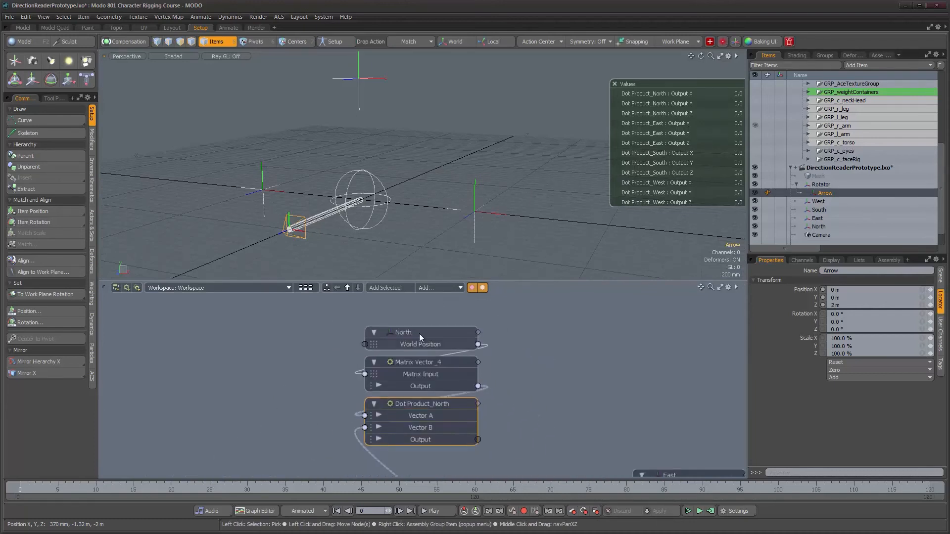
{"action": "left_click", "coordinate": [420, 333]}
{"action": "left_click_drag", "start_coordinate": [419, 218], "coordinate": [431, 178], "text": "alt"}
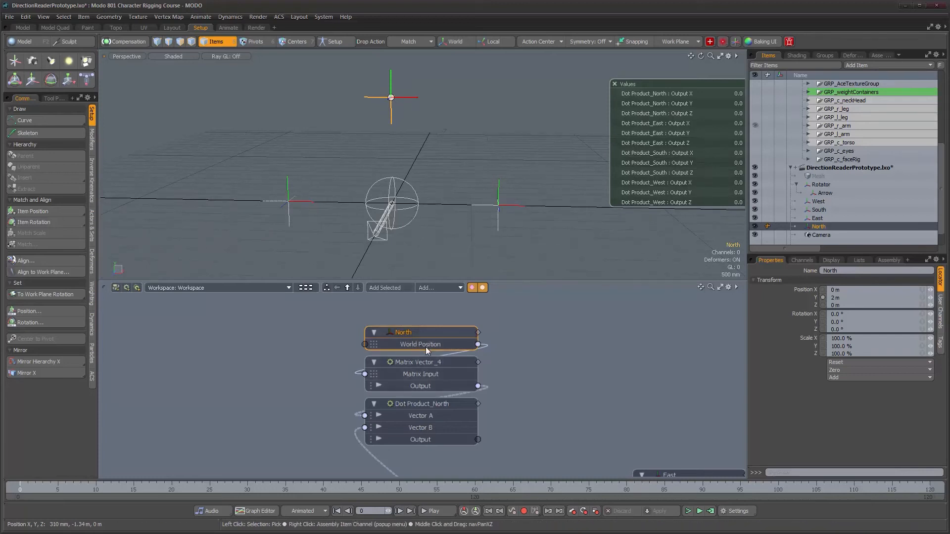
Inspect the Matrix Vector_4 node's row and normalize settings, and compare the locators' directions from the front
{"action": "left_click", "coordinate": [423, 360]}
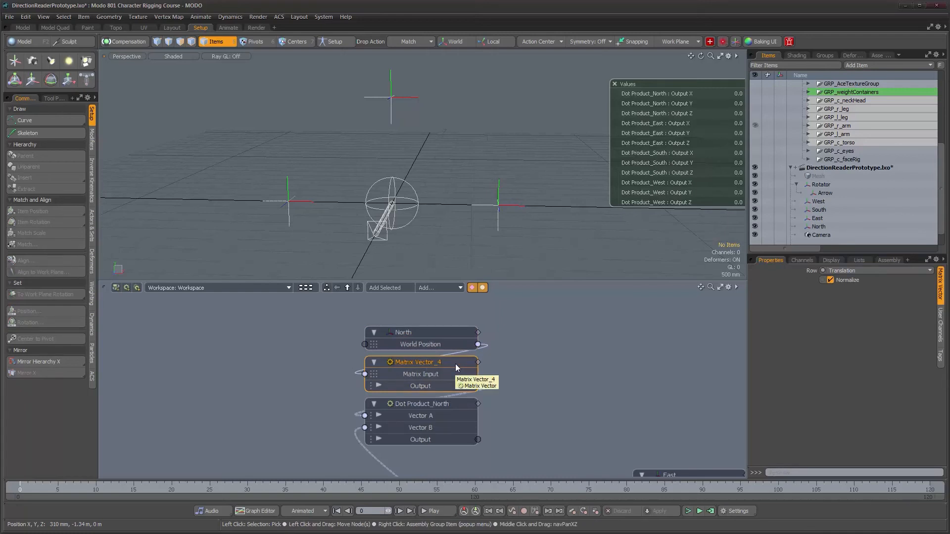
{"action": "left_click_drag", "start_coordinate": [437, 271], "coordinate": [400, 122], "text": "alt"}
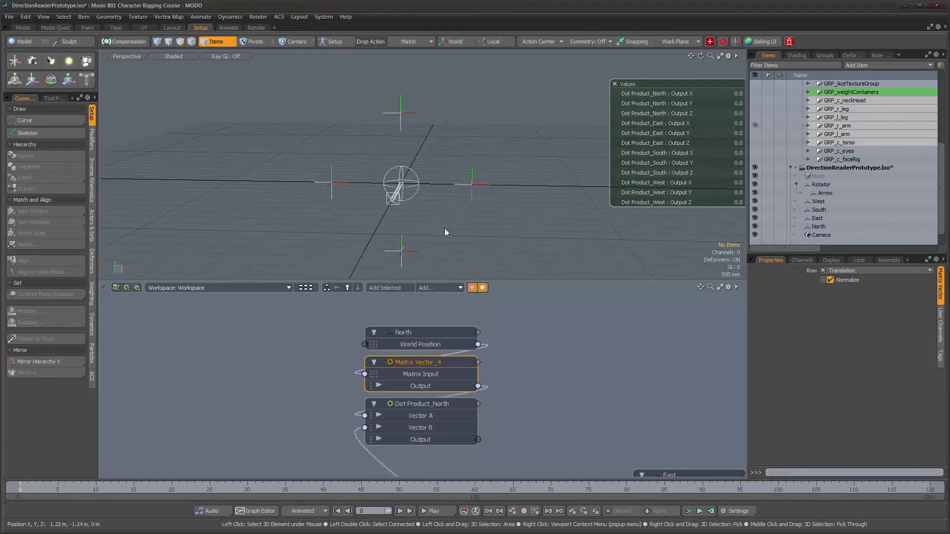
{"action": "key", "text": "alt"}
{"action": "left_click_drag", "start_coordinate": [440, 219], "coordinate": [431, 218], "text": "alt"}
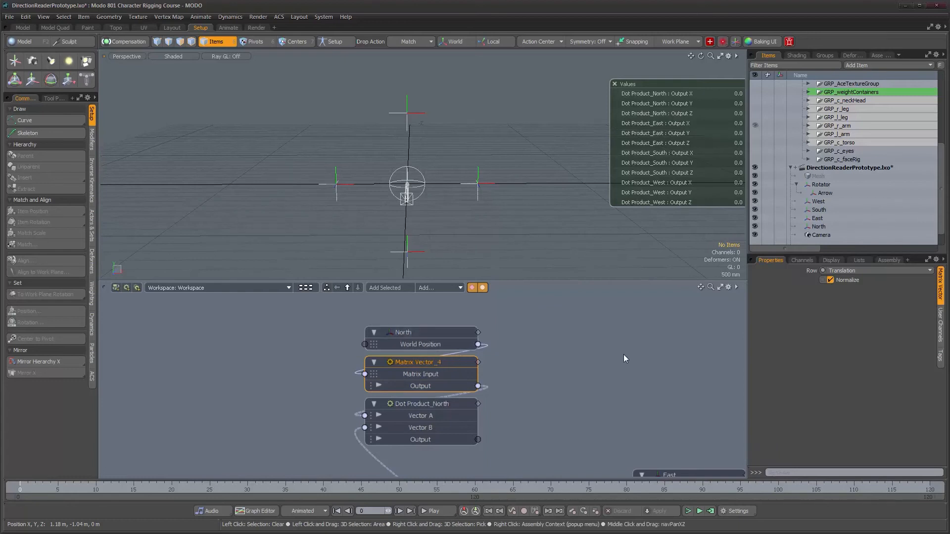
Select the North locator, and inspect the Dot Product_North node's operation and vector inputs
{"action": "left_click", "coordinate": [406, 113]}
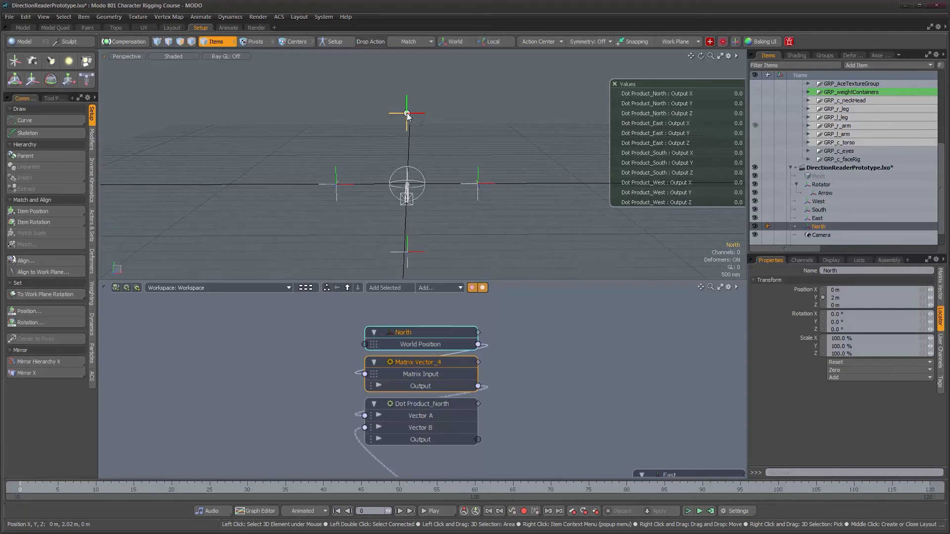
{"action": "key", "text": "alt"}
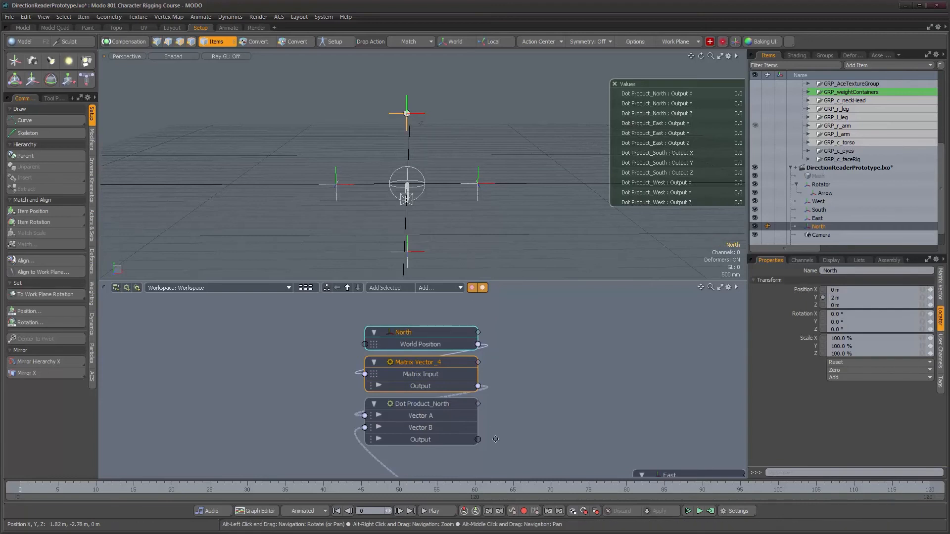
{"action": "left_click", "coordinate": [441, 405]}
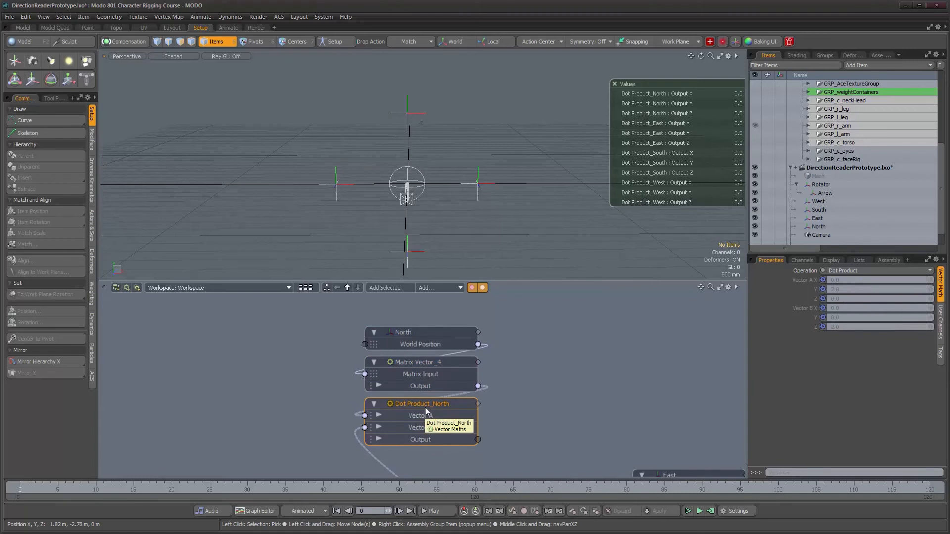
{"action": "right_click_drag", "start_coordinate": [425, 408], "coordinate": [478, 401], "text": "alt"}
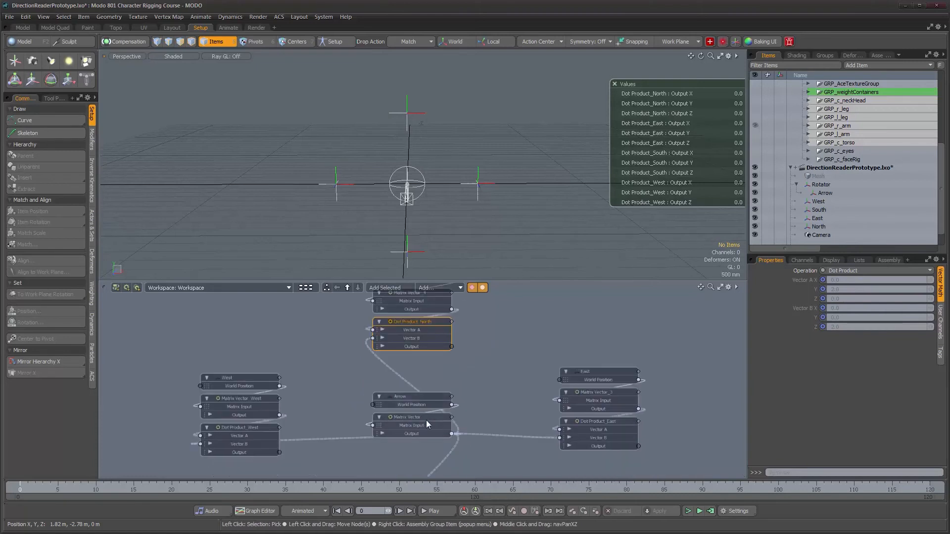
Select the Arrow at frame 2, and inspect the Rotator's rotation and the resulting arrow direction
{"action": "left_click", "coordinate": [420, 396]}
{"action": "left_click_drag", "start_coordinate": [418, 202], "coordinate": [368, 209], "text": "alt"}
{"action": "mouse_move", "coordinate": [29, 485]}
{"action": "left_mouse_down"}
{"action": "mouse_move", "coordinate": [57, 487]}
{"action": "mouse_move", "coordinate": [34, 487]}
{"action": "left_mouse_up"}
{"action": "mouse_move", "coordinate": [372, 202]}
{"action": "left_mouse_down", "text": "alt"}
{"action": "mouse_move", "coordinate": [391, 219]}
{"action": "mouse_move", "coordinate": [385, 195]}
{"action": "left_mouse_up", "text": "alt"}
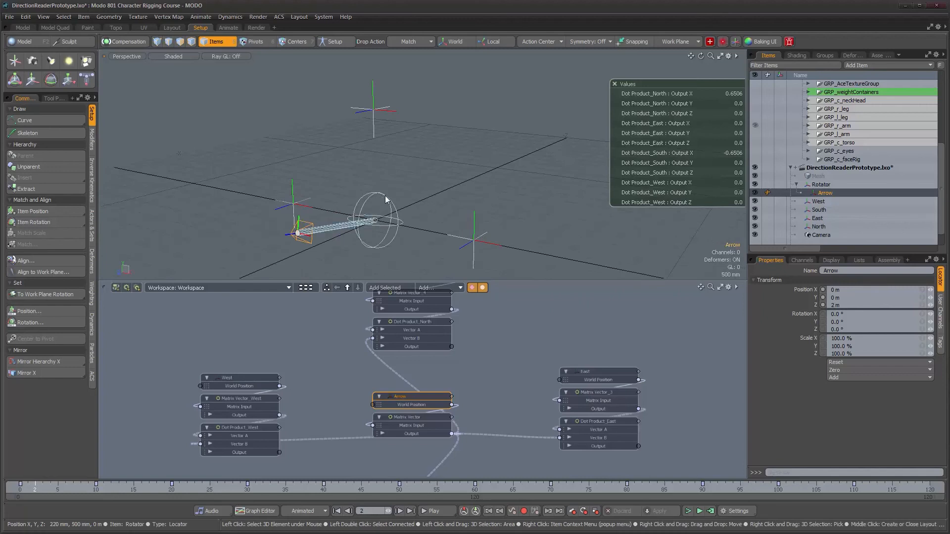
{"action": "left_click", "coordinate": [385, 195]}
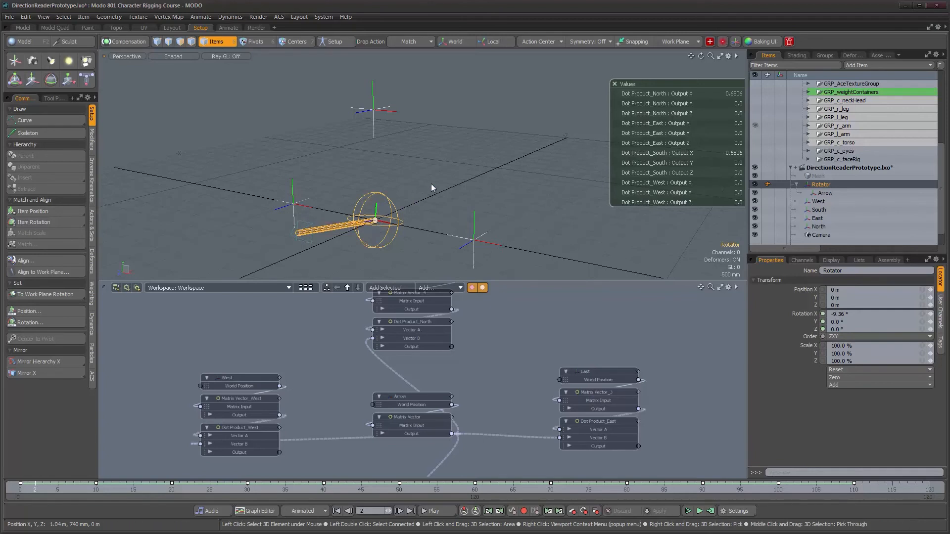
{"action": "left_click_drag", "start_coordinate": [432, 183], "coordinate": [476, 182], "text": "alt"}
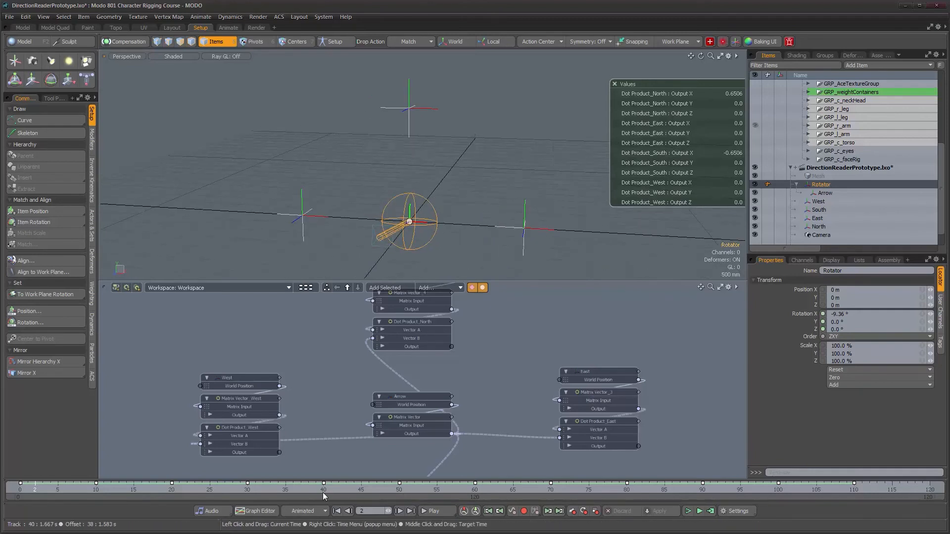
Return to frame 0 and select the Arrow to compare its direction with the surrounding locators from the front
{"action": "left_click_drag", "start_coordinate": [324, 494], "coordinate": [20, 493]}
{"action": "left_click_drag", "start_coordinate": [432, 209], "coordinate": [368, 245], "text": "alt"}
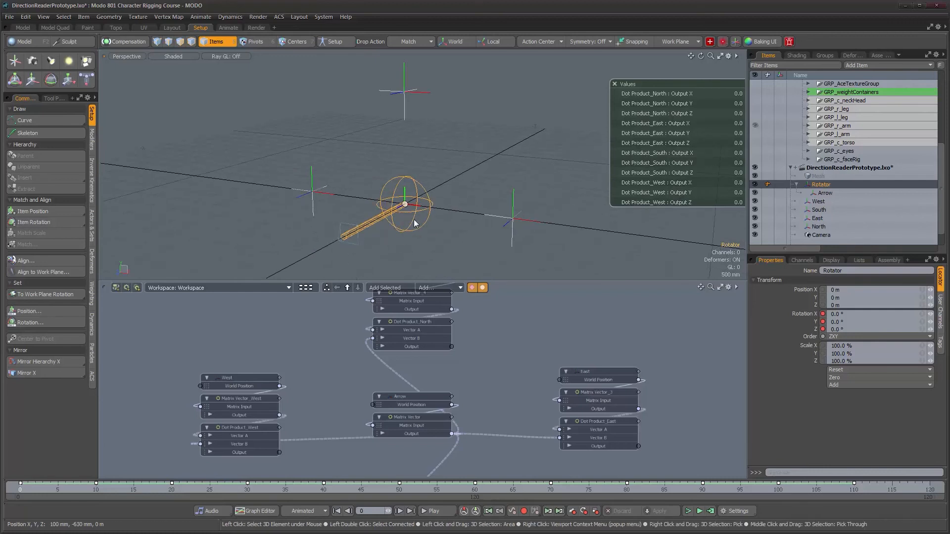
{"action": "left_click_drag", "start_coordinate": [419, 216], "coordinate": [391, 229], "text": "alt"}
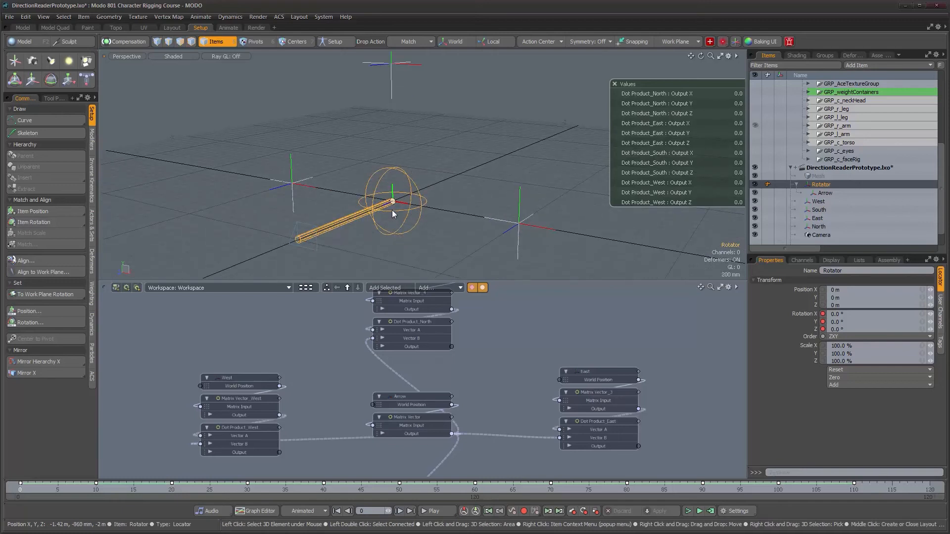
{"action": "left_click", "coordinate": [316, 251]}
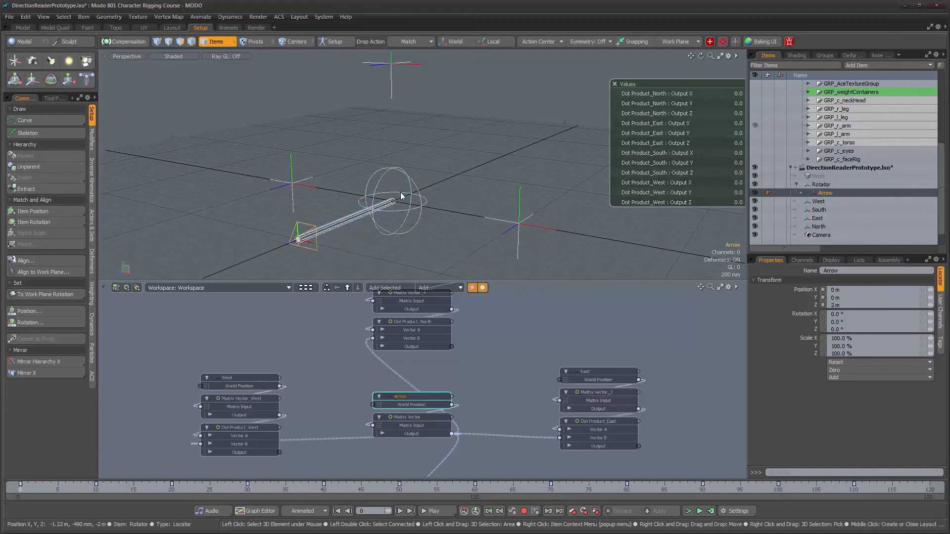
{"action": "left_click_drag", "start_coordinate": [295, 252], "coordinate": [426, 228], "text": "alt"}
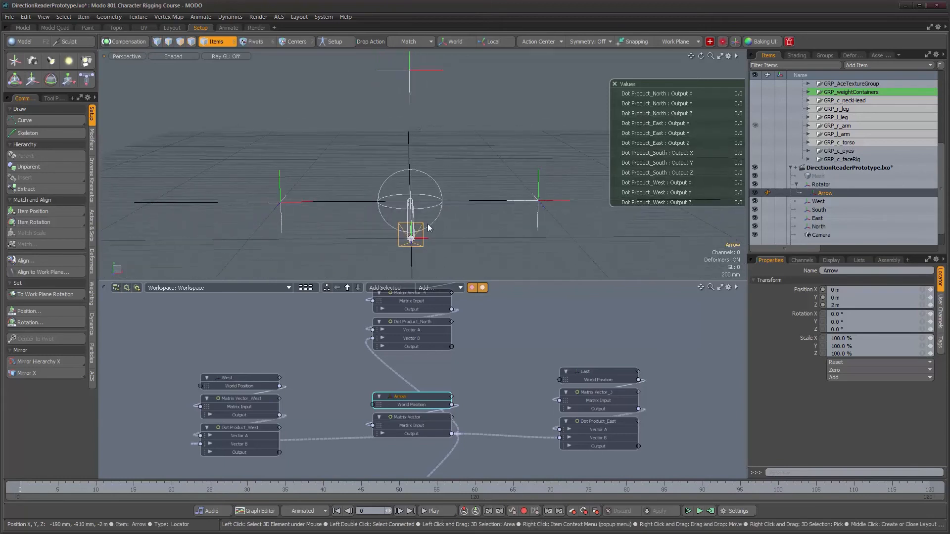
Go to frame 2 and select the East locator and the Arrow in turn to compare their directions
{"action": "mouse_move", "coordinate": [29, 486]}
{"action": "left_mouse_down"}
{"action": "mouse_move", "coordinate": [58, 485]}
{"action": "mouse_move", "coordinate": [35, 486]}
{"action": "left_mouse_up"}
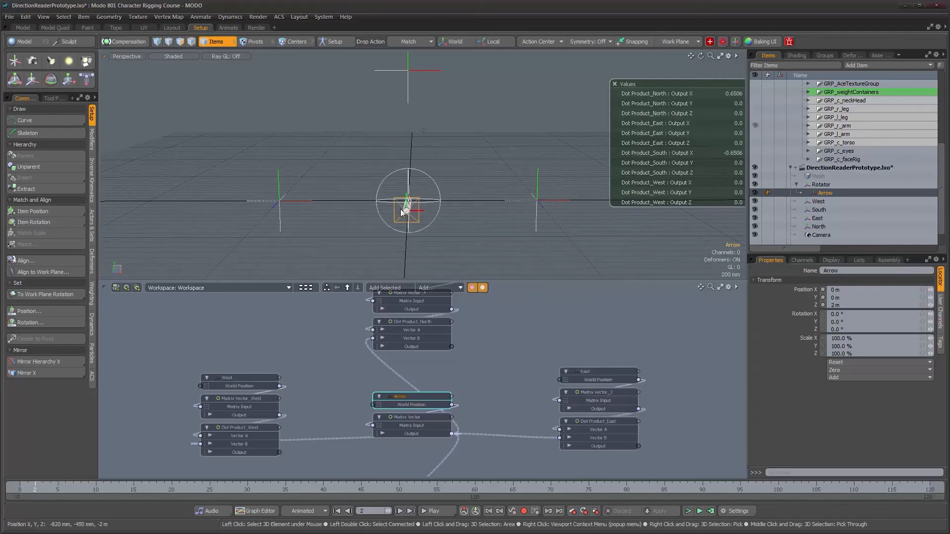
{"action": "left_click_drag", "start_coordinate": [386, 203], "coordinate": [434, 202], "text": "alt"}
{"action": "scroll", "coordinate": [414, 184], "scroll_direction": "down", "scroll_amount": 5, "text": "alt"}
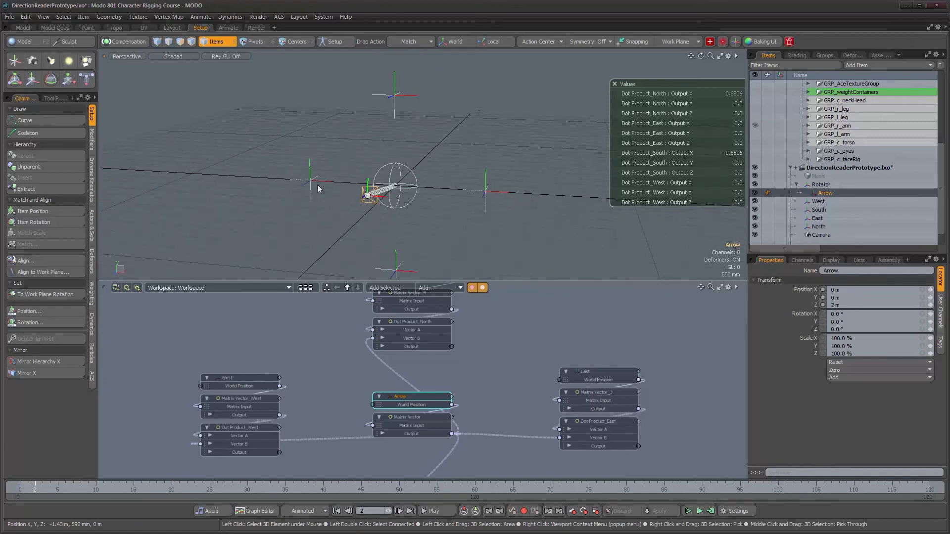
{"action": "left_click", "coordinate": [496, 195]}
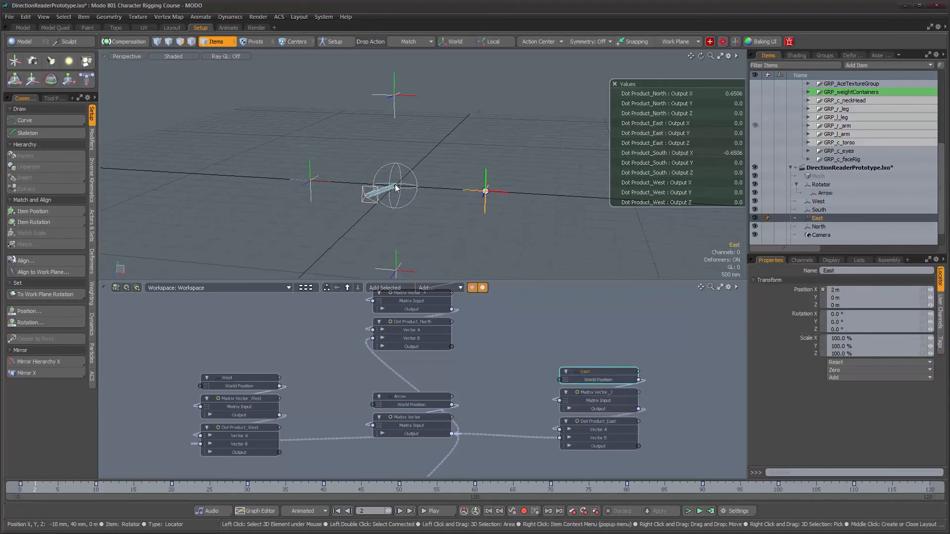
{"action": "left_click", "coordinate": [369, 196]}
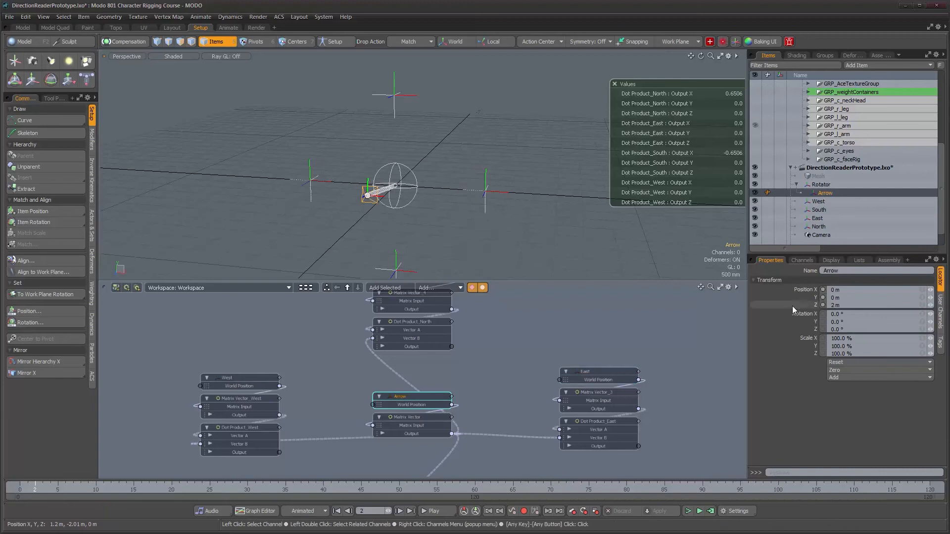
Return to frame 0 and enlarge the Dot Product_North node in the schematic to inspect its settings
{"action": "left_click", "coordinate": [42, 490]}
{"action": "mouse_move", "coordinate": [42, 490]}
{"action": "left_mouse_down"}
{"action": "mouse_move", "coordinate": [20, 489]}
{"action": "mouse_move", "coordinate": [169, 490]}
{"action": "mouse_move", "coordinate": [19, 490]}
{"action": "left_mouse_up"}
{"action": "left_click_drag", "start_coordinate": [369, 215], "coordinate": [347, 205], "text": "alt"}
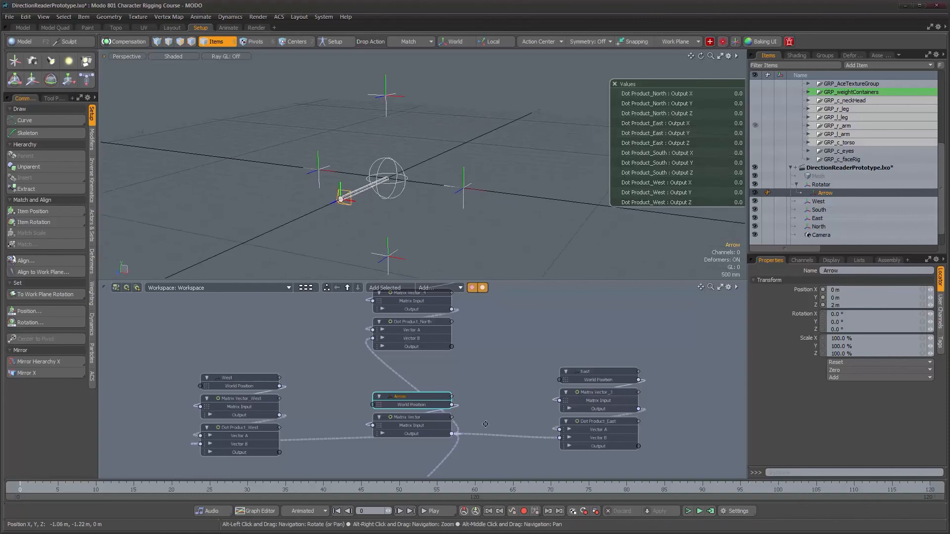
{"action": "scroll", "coordinate": [422, 365], "scroll_direction": "up", "scroll_amount": 4}
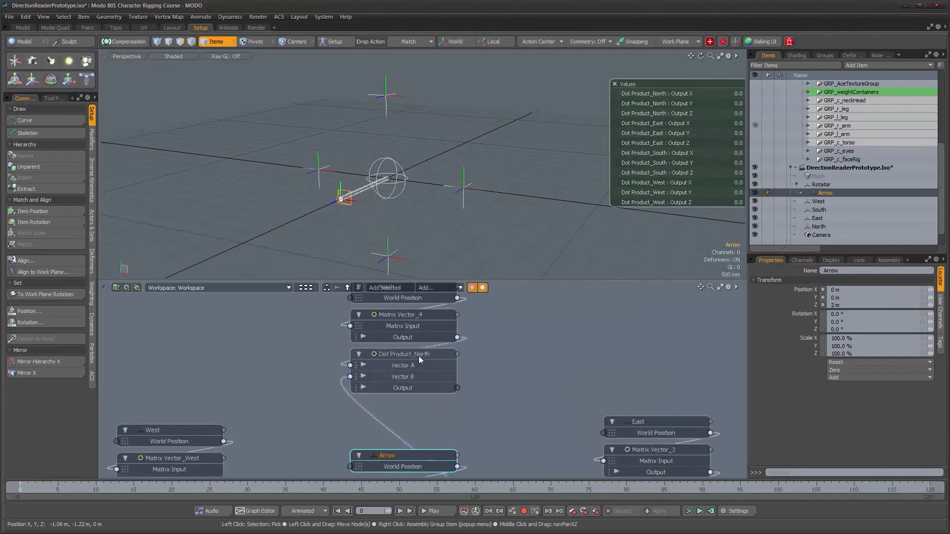
{"action": "left_click", "coordinate": [418, 355]}
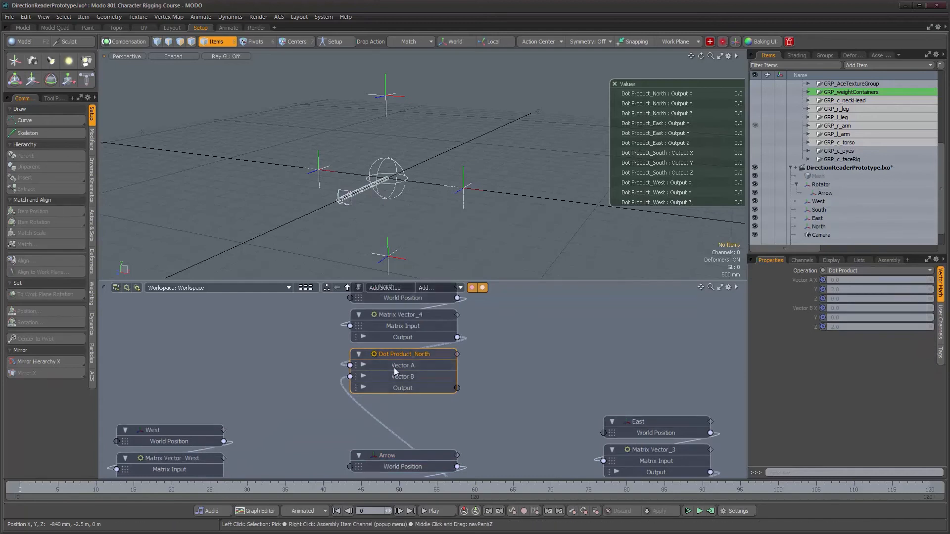
Select the Arrow and North locators together and scrub to frames 6 and 10 to read the Dot Product_North output
{"action": "left_click", "coordinate": [351, 206]}
{"action": "left_click", "coordinate": [386, 95], "text": "shift"}
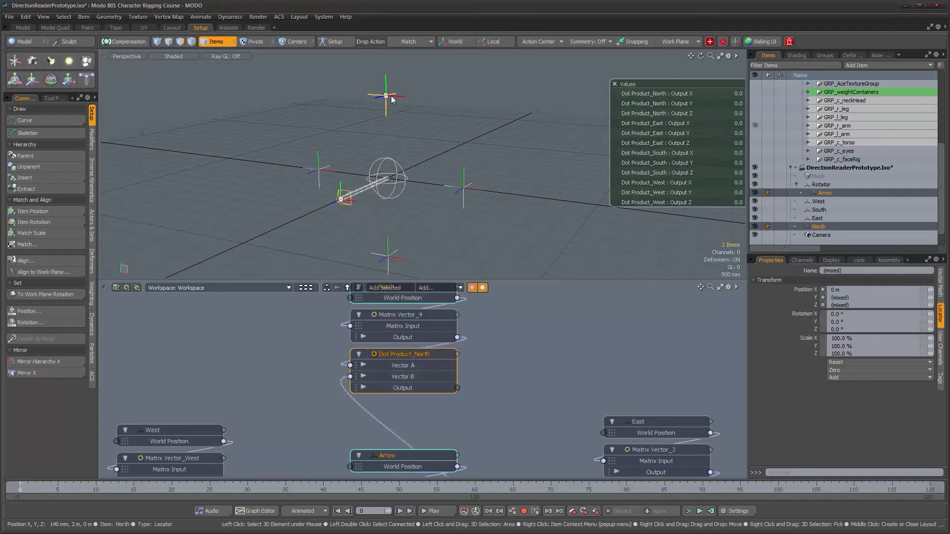
{"action": "left_click_drag", "start_coordinate": [392, 99], "coordinate": [589, 200], "text": "alt"}
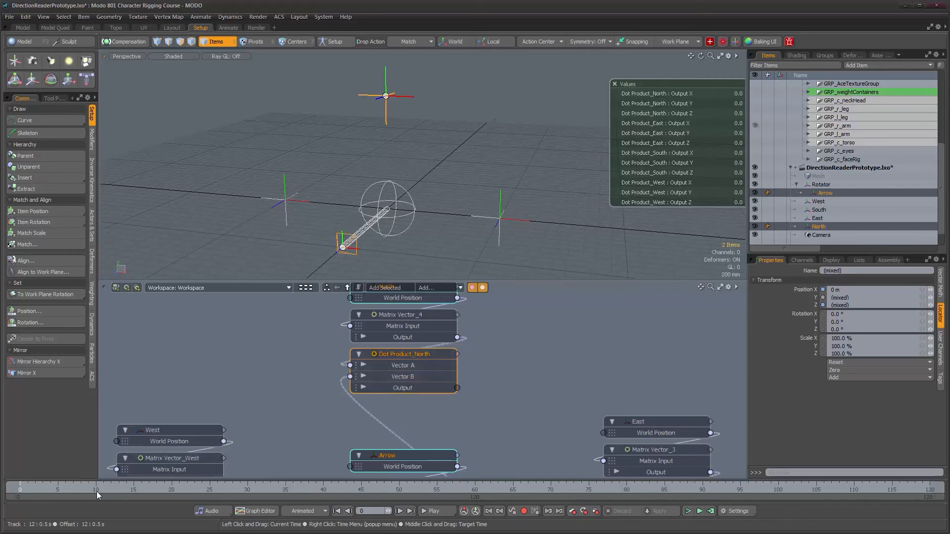
{"action": "left_click", "coordinate": [27, 489]}
{"action": "left_click_drag", "start_coordinate": [28, 489], "coordinate": [64, 489]}
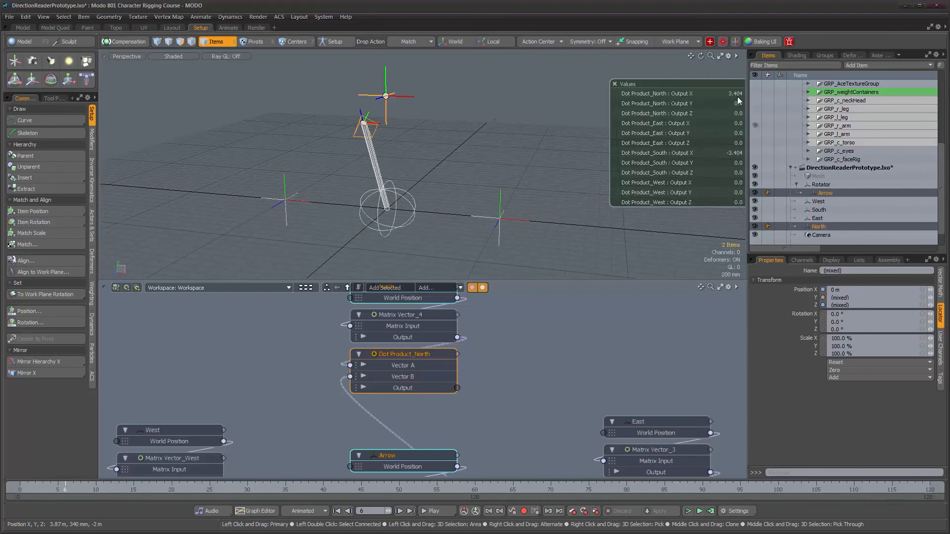
{"action": "left_click", "coordinate": [71, 488]}
{"action": "left_click_drag", "start_coordinate": [73, 488], "coordinate": [95, 488]}
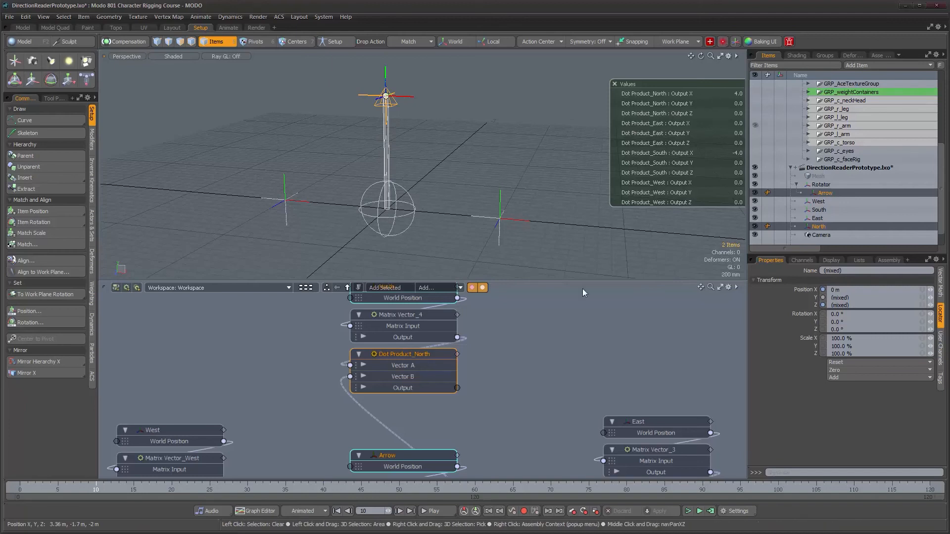
Move the Values readout fully into the viewport, and scrub to frames 17 and 22 to compare the dot product outputs
{"action": "left_click_drag", "start_coordinate": [688, 86], "coordinate": [677, 85]}
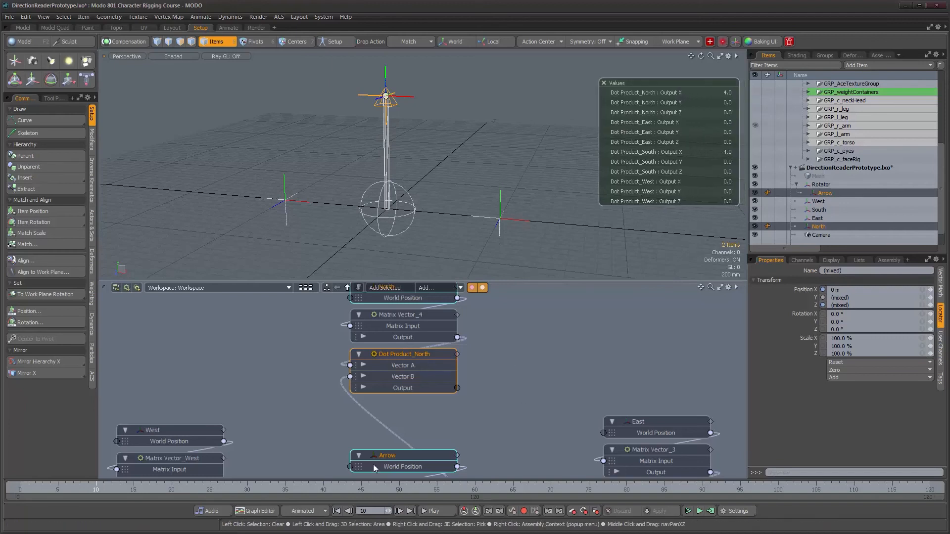
{"action": "left_click_drag", "start_coordinate": [439, 135], "coordinate": [398, 133], "text": "alt"}
{"action": "left_click", "coordinate": [102, 490]}
{"action": "left_click_drag", "start_coordinate": [103, 490], "coordinate": [149, 490]}
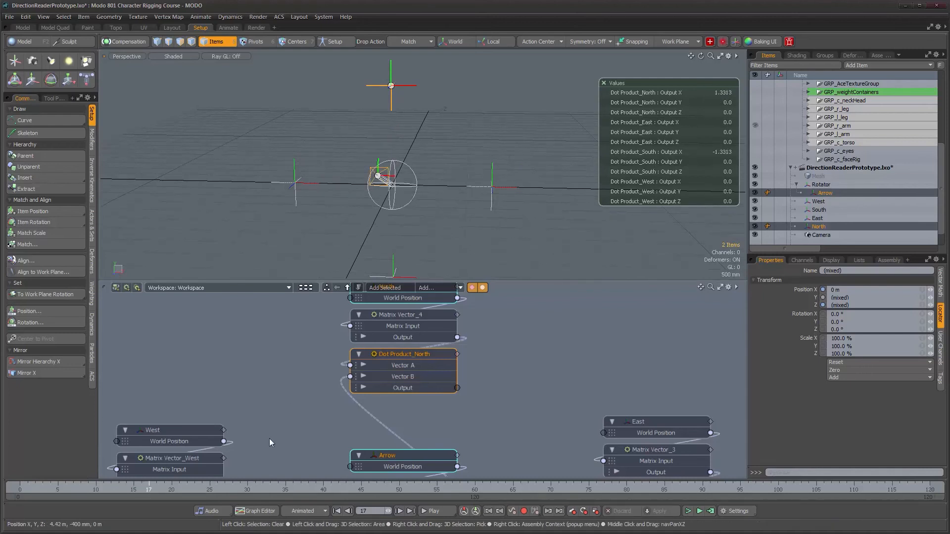
{"action": "left_click_drag", "start_coordinate": [157, 489], "coordinate": [186, 489]}
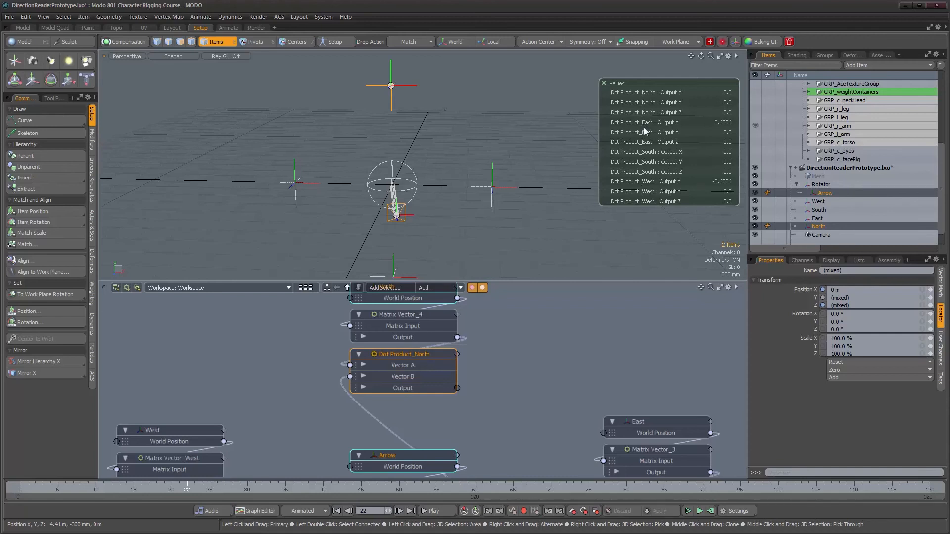
Scrub to frame 30 to compare the East and West outputs while the arrow points at the East locator
{"action": "left_click", "coordinate": [197, 489]}
{"action": "left_click_drag", "start_coordinate": [201, 489], "coordinate": [247, 489]}
{"action": "middle_click_drag", "start_coordinate": [472, 201], "coordinate": [484, 170], "text": "alt"}
{"action": "scroll", "coordinate": [483, 138], "scroll_direction": "down", "scroll_amount": 2, "text": "alt"}
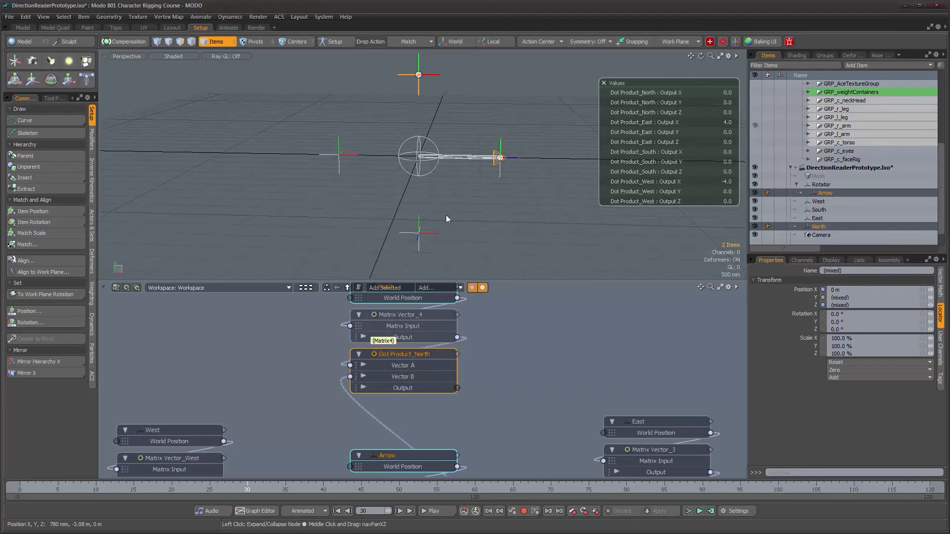
Scrub through frames 34, 35 and 40 to compare the outputs as the arrow swings from East to South
{"action": "left_click", "coordinate": [251, 491]}
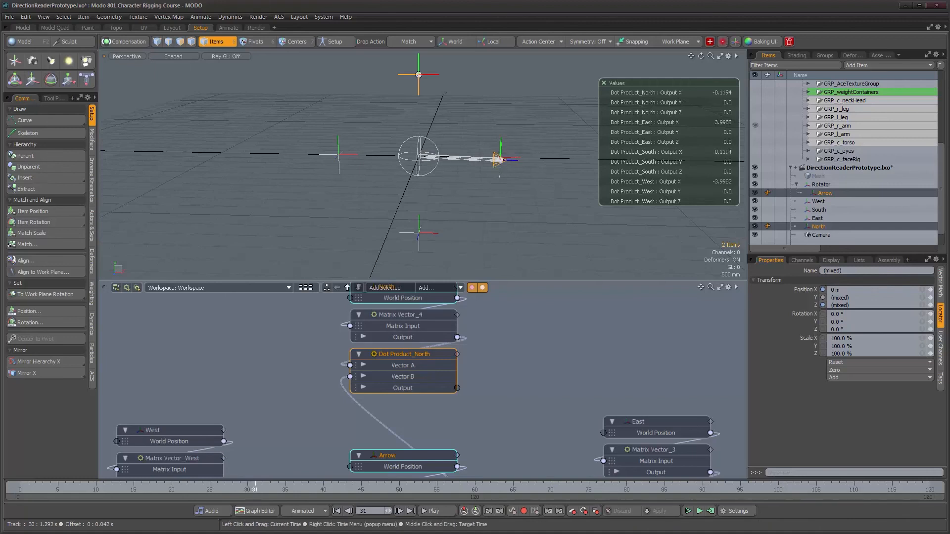
{"action": "left_click_drag", "start_coordinate": [254, 491], "coordinate": [278, 491]}
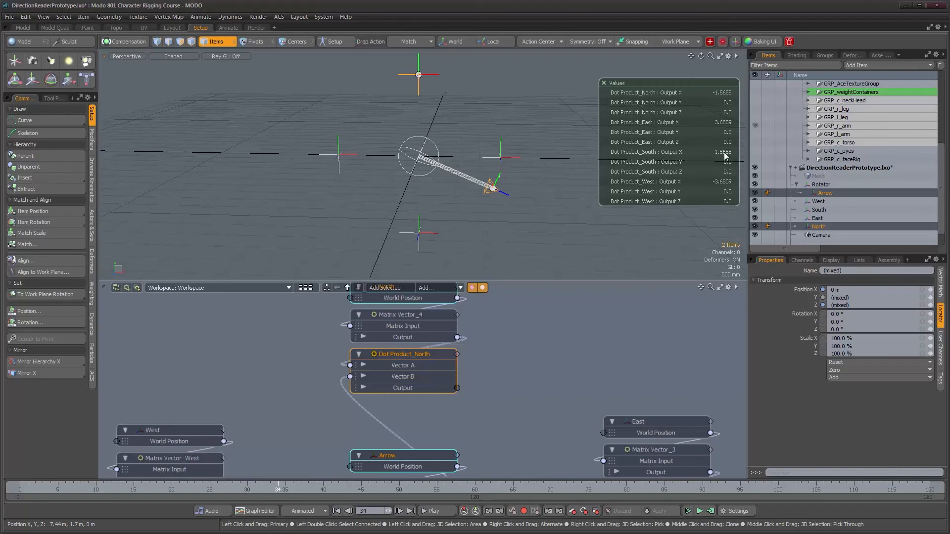
{"action": "left_click_drag", "start_coordinate": [288, 490], "coordinate": [286, 490]}
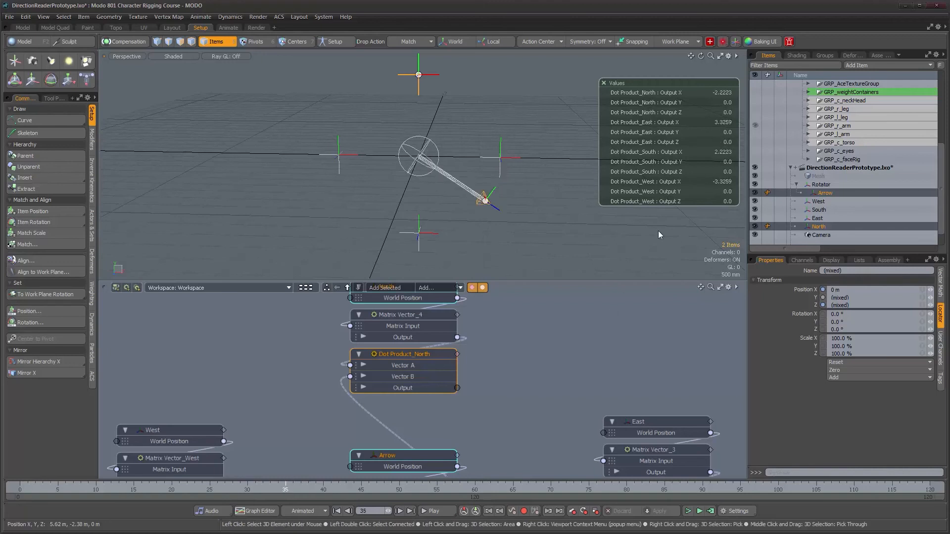
{"action": "left_click_drag", "start_coordinate": [290, 490], "coordinate": [324, 490]}
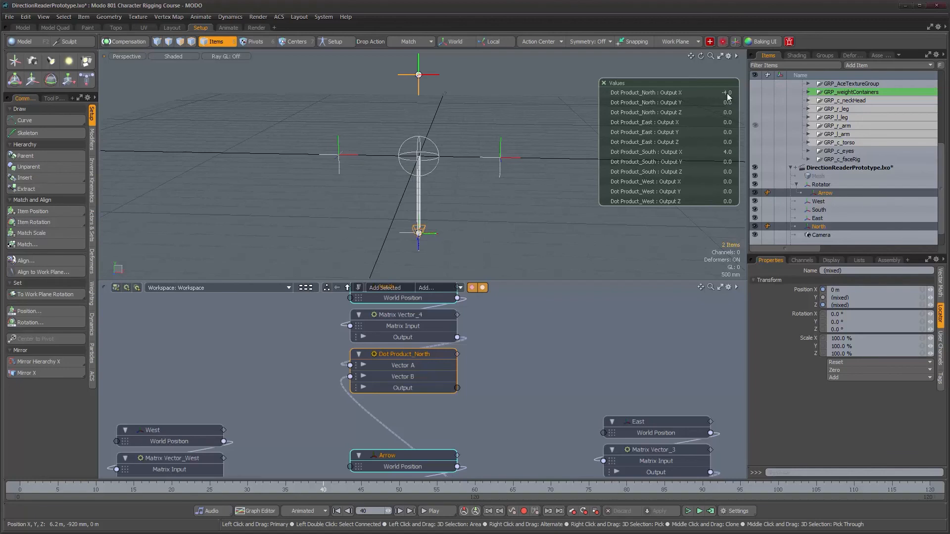
Scrub through frames 57 and 84 to check the outputs, and examine the arrow's diagonal direction from several angles
{"action": "left_click_drag", "start_coordinate": [324, 498], "coordinate": [452, 498]}
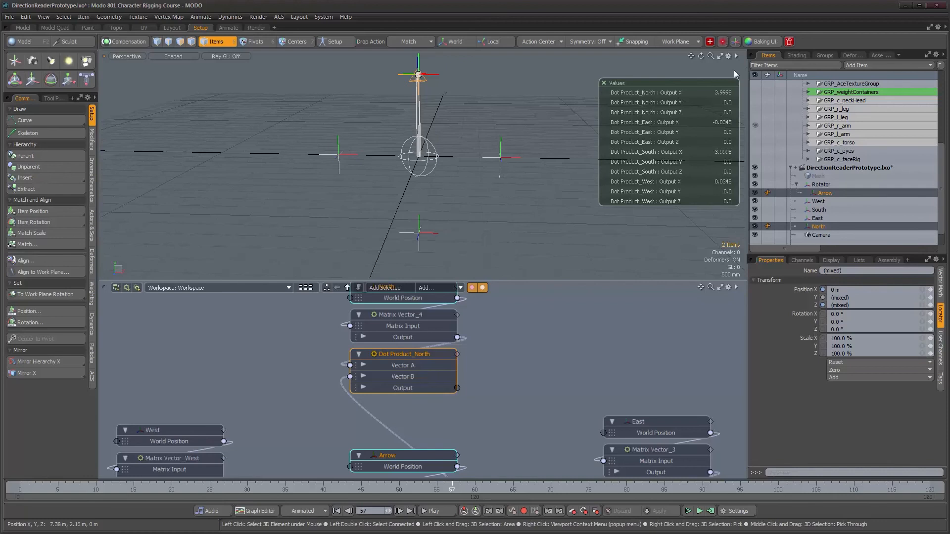
{"action": "left_click_drag", "start_coordinate": [466, 486], "coordinate": [656, 486]}
{"action": "left_click_drag", "start_coordinate": [369, 226], "coordinate": [369, 144], "text": "alt"}
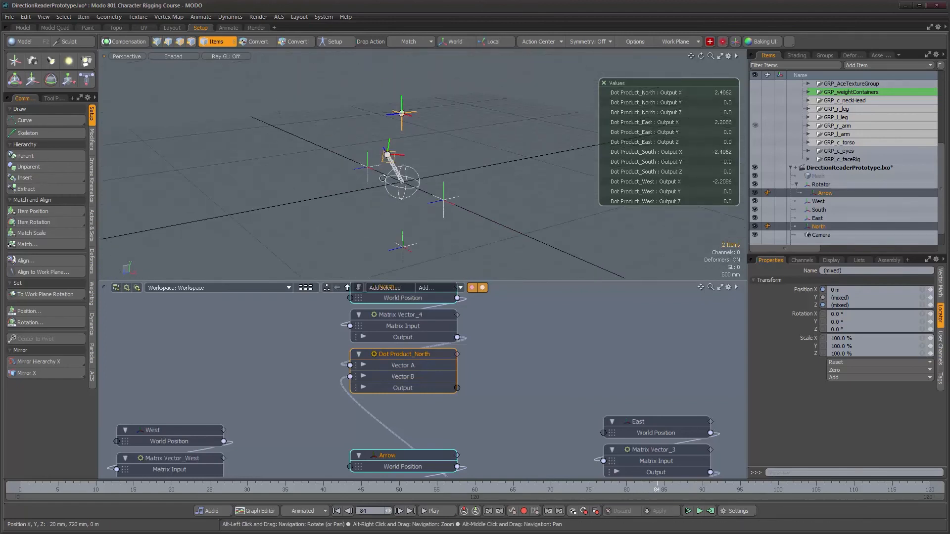
{"action": "left_click_drag", "start_coordinate": [402, 180], "coordinate": [448, 184], "text": "alt"}
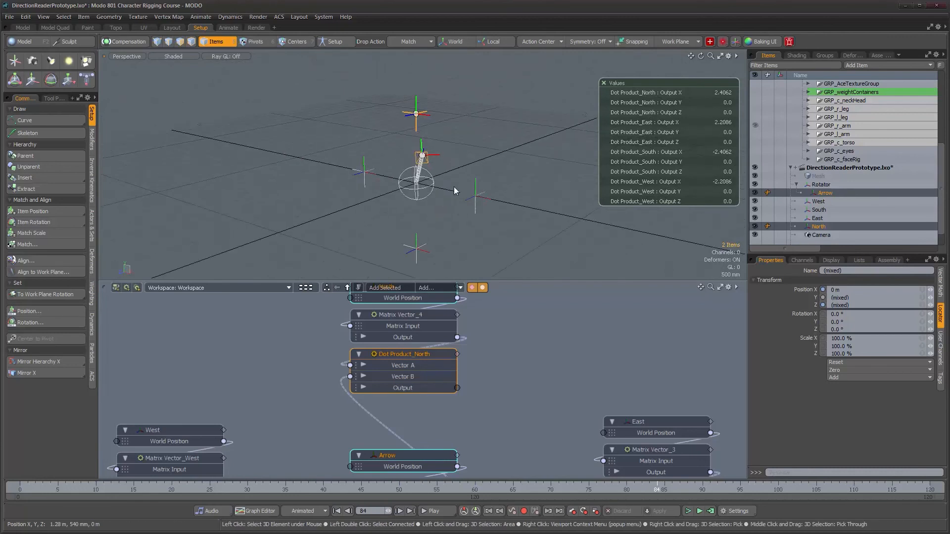
{"action": "left_click_drag", "start_coordinate": [396, 141], "coordinate": [398, 170], "text": "alt"}
{"action": "right_click_drag", "start_coordinate": [399, 170], "coordinate": [435, 173], "text": "alt"}
{"action": "left_click_drag", "start_coordinate": [435, 174], "coordinate": [457, 203], "text": "alt"}
{"action": "right_click_drag", "start_coordinate": [457, 203], "coordinate": [437, 202], "text": "alt"}
{"action": "left_click_drag", "start_coordinate": [438, 203], "coordinate": [426, 170], "text": "alt"}
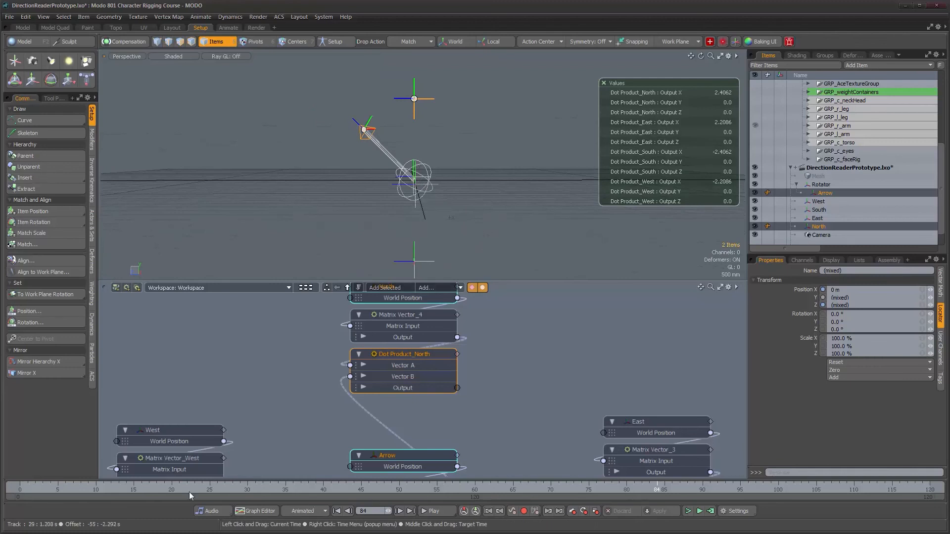
Scrub back to frame 0 and inspect the forward-pointing arrow from the side against the locators and the dot product outputs
{"action": "left_click_drag", "start_coordinate": [72, 489], "coordinate": [19, 490]}
{"action": "middle_click_drag", "start_coordinate": [415, 179], "coordinate": [428, 203], "text": "alt"}
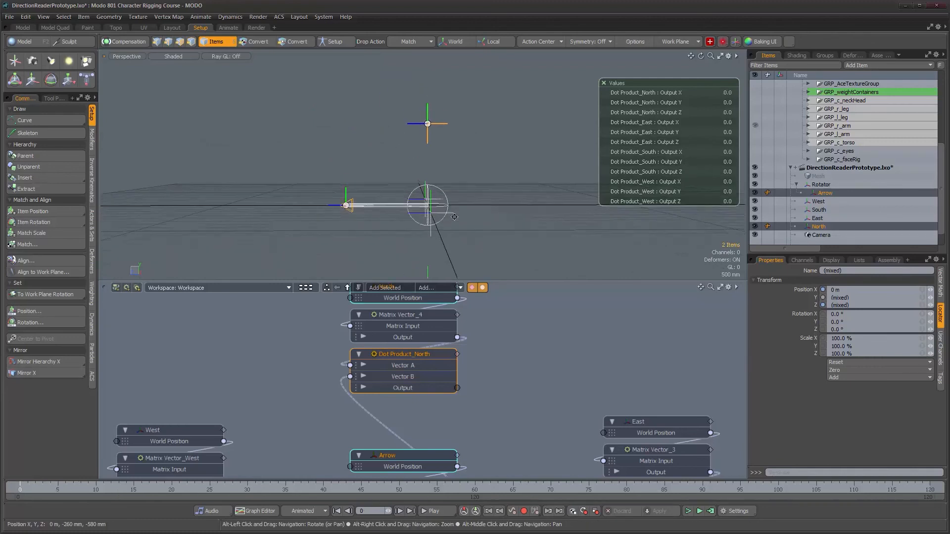
{"action": "left_click_drag", "start_coordinate": [429, 203], "coordinate": [429, 192], "text": "alt"}
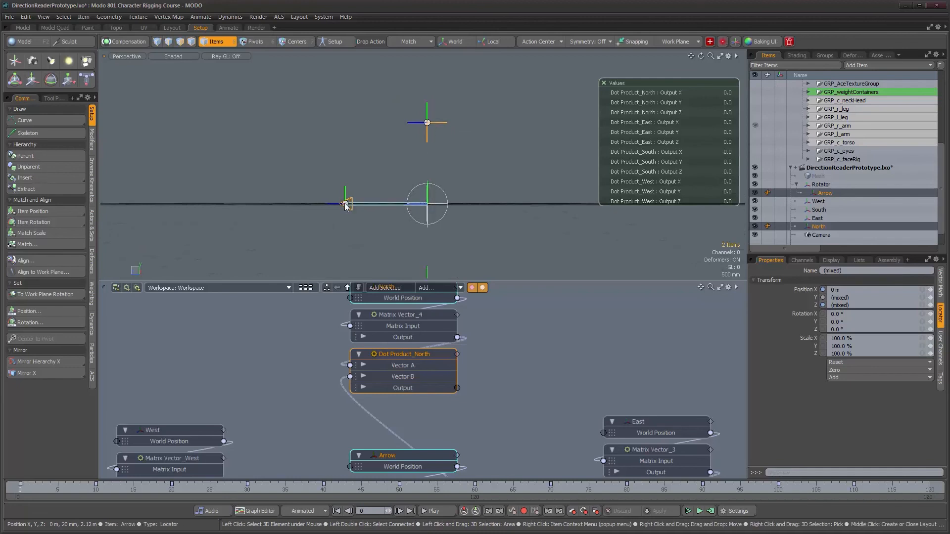
{"action": "left_click_drag", "start_coordinate": [354, 216], "coordinate": [353, 211], "text": "alt"}
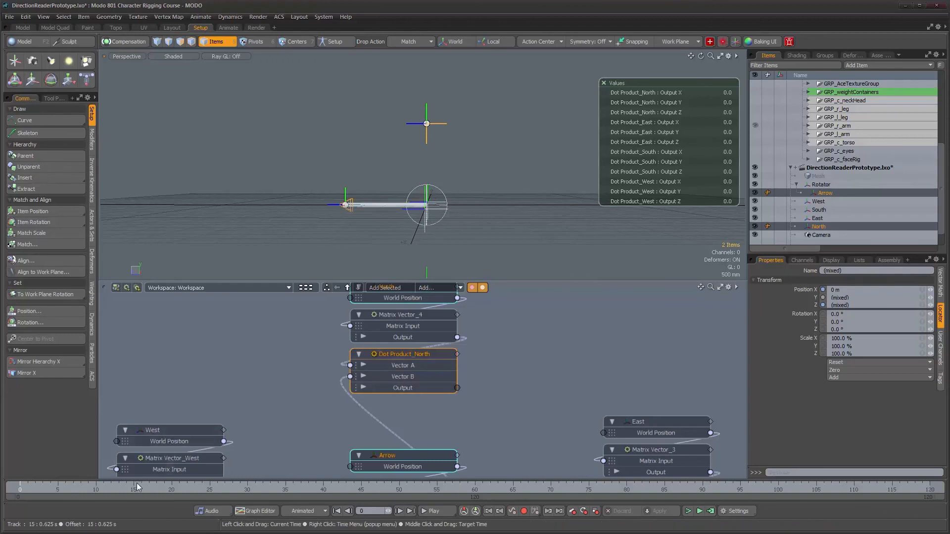
{"action": "left_click_drag", "start_coordinate": [394, 232], "coordinate": [400, 169], "text": "alt"}
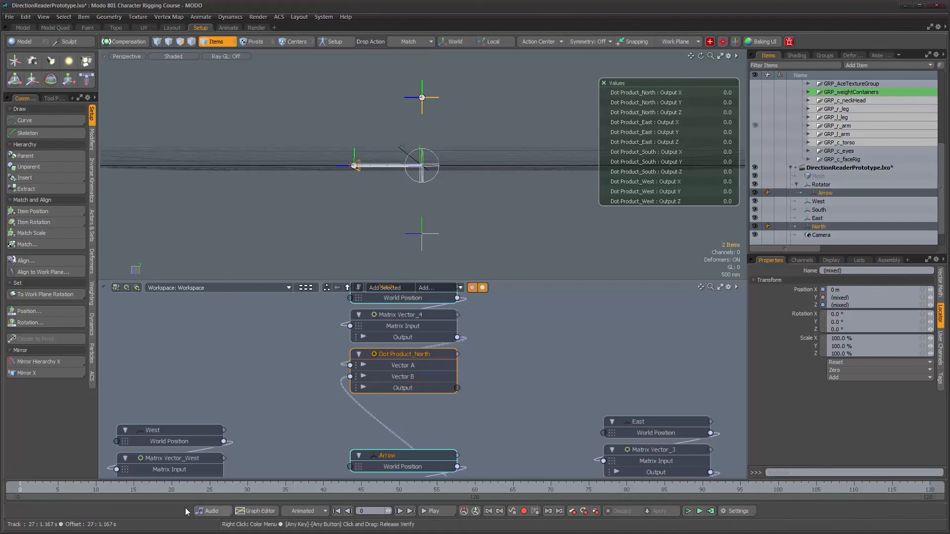
Scrub to frame 98 to examine the outputs and the arrow's diagonal direction from the side and front, and check frame 20
{"action": "left_click_drag", "start_coordinate": [338, 488], "coordinate": [763, 487]}
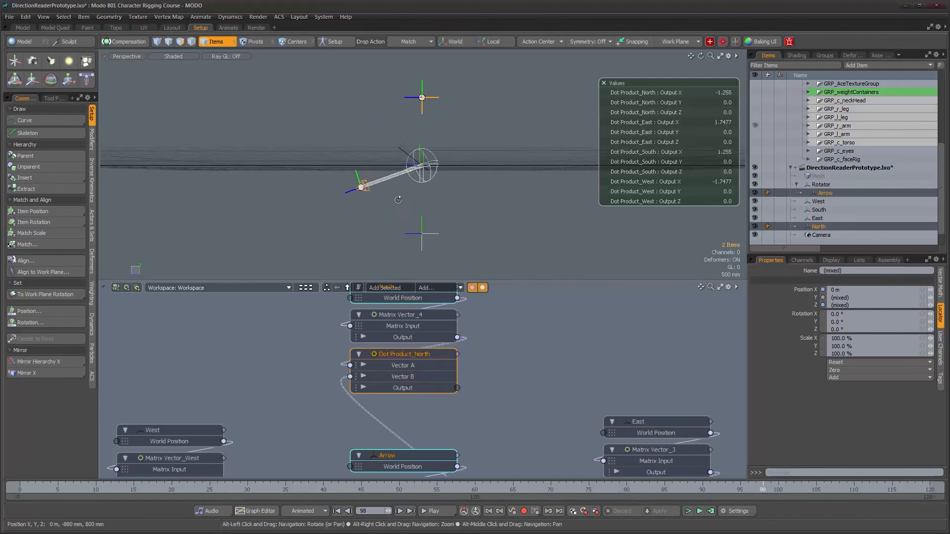
{"action": "left_click_drag", "start_coordinate": [376, 179], "coordinate": [451, 188], "text": "alt"}
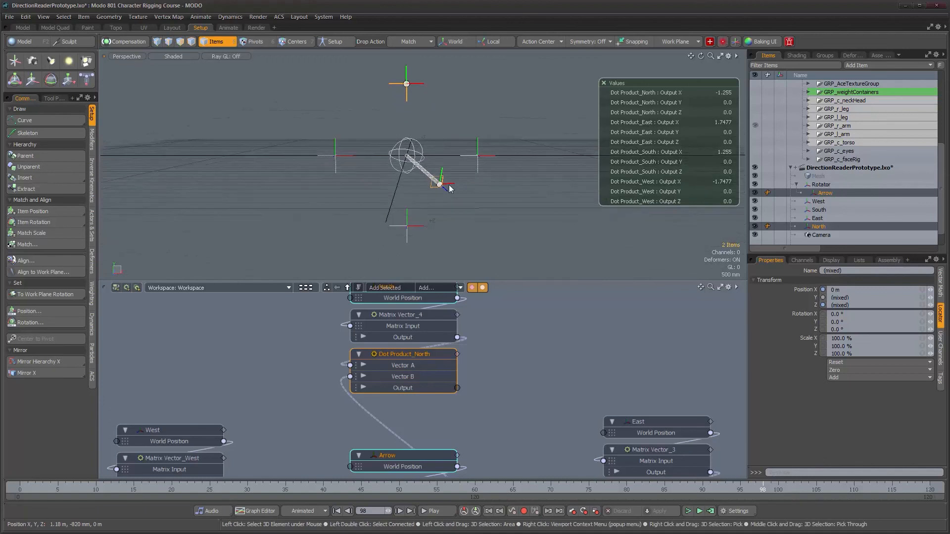
{"action": "left_click", "coordinate": [184, 488]}
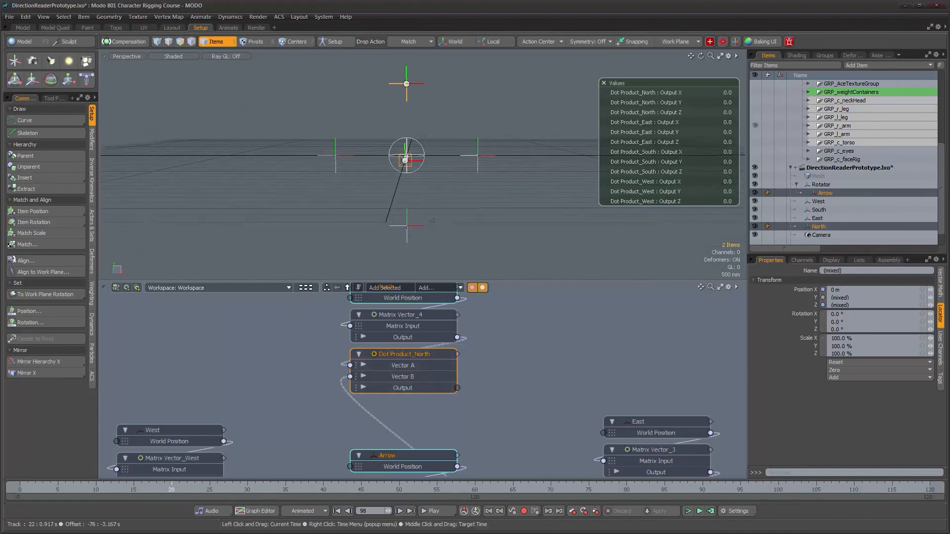
Select the South locator and scrub through frames 39, 40 and 41 to compare the outputs as the arrow passes South
{"action": "mouse_move", "coordinate": [110, 487]}
{"action": "left_mouse_down"}
{"action": "mouse_move", "coordinate": [45, 488]}
{"action": "mouse_move", "coordinate": [368, 487]}
{"action": "mouse_move", "coordinate": [286, 488]}
{"action": "mouse_move", "coordinate": [345, 488]}
{"action": "mouse_move", "coordinate": [308, 489]}
{"action": "mouse_move", "coordinate": [315, 490]}
{"action": "left_mouse_up"}
{"action": "left_click", "coordinate": [409, 225]}
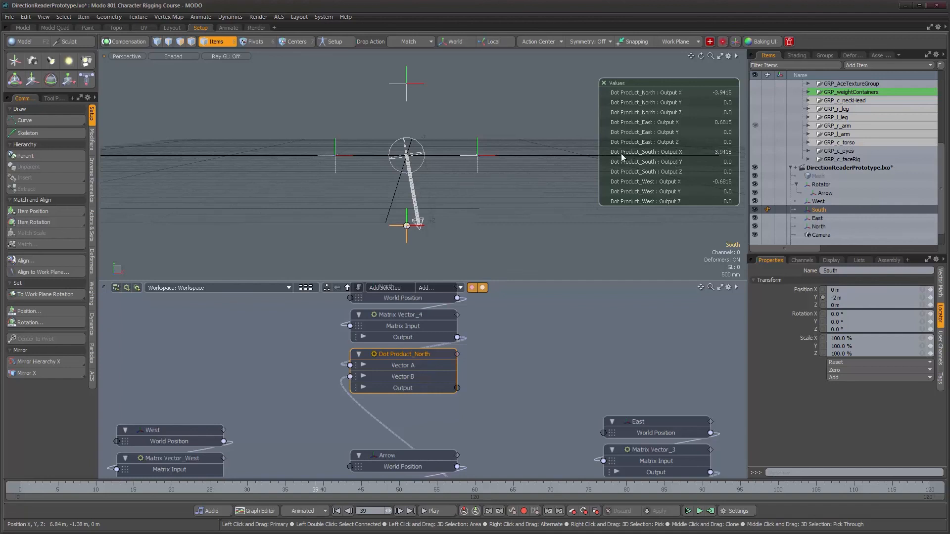
{"action": "left_click_drag", "start_coordinate": [314, 488], "coordinate": [331, 487]}
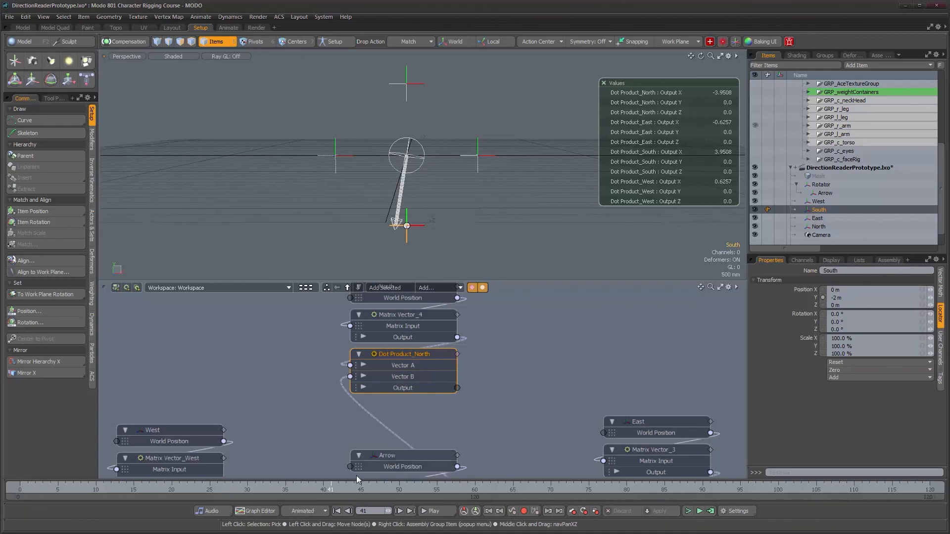
{"action": "mouse_move", "coordinate": [330, 488]}
{"action": "left_mouse_down"}
{"action": "mouse_move", "coordinate": [315, 487]}
{"action": "mouse_move", "coordinate": [330, 487]}
{"action": "left_mouse_up"}
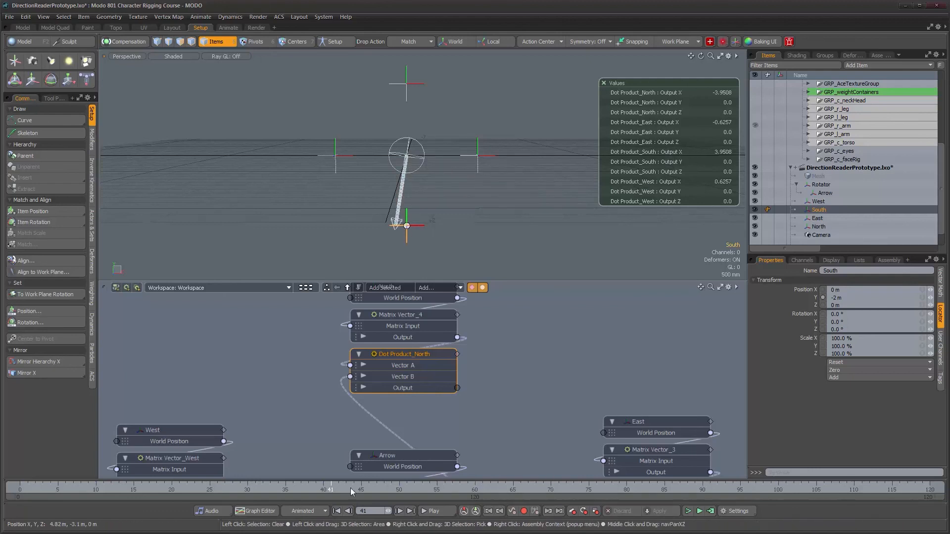
{"action": "left_click", "coordinate": [323, 488]}
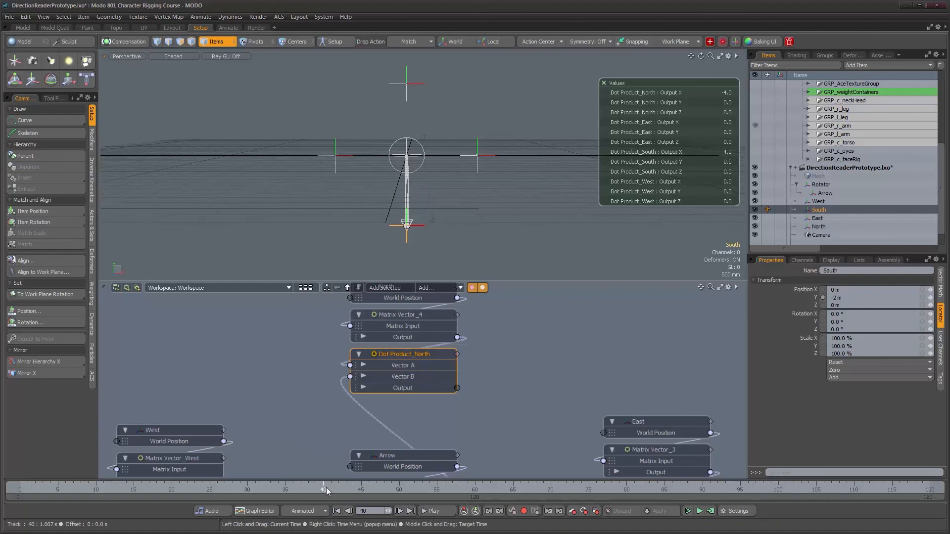
{"action": "mouse_move", "coordinate": [323, 489]}
{"action": "left_mouse_down"}
{"action": "mouse_move", "coordinate": [331, 489]}
{"action": "mouse_move", "coordinate": [307, 489]}
{"action": "mouse_move", "coordinate": [332, 489]}
{"action": "left_mouse_up"}
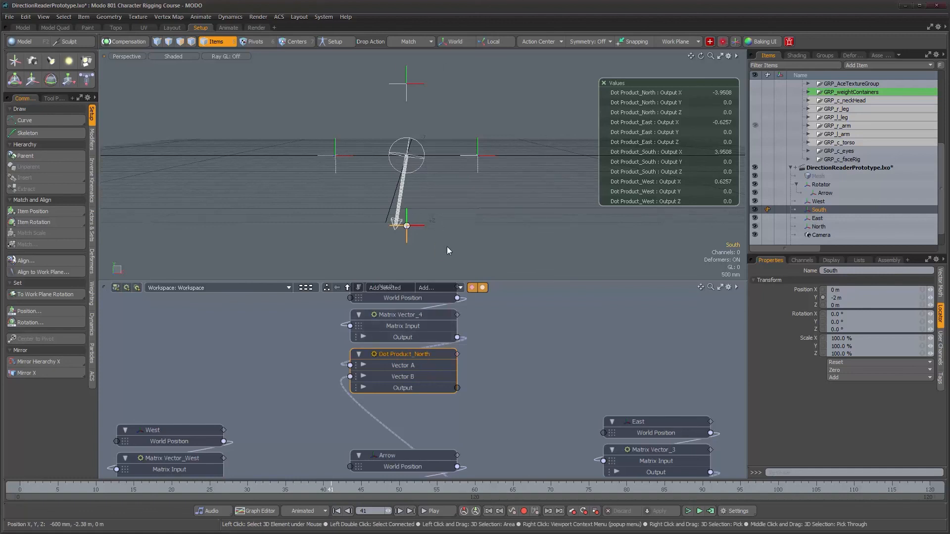
Move back and forth between frames 39 and 41 to compare how the East and West outputs change sign around South
{"action": "left_click_drag", "start_coordinate": [418, 227], "coordinate": [385, 244], "text": "alt"}
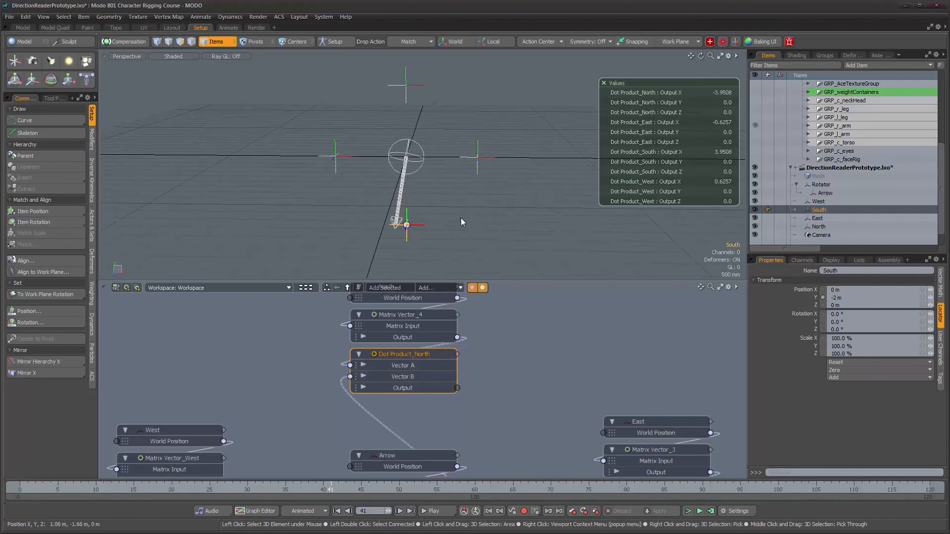
{"action": "left_click_drag", "start_coordinate": [392, 218], "coordinate": [418, 194], "text": "alt"}
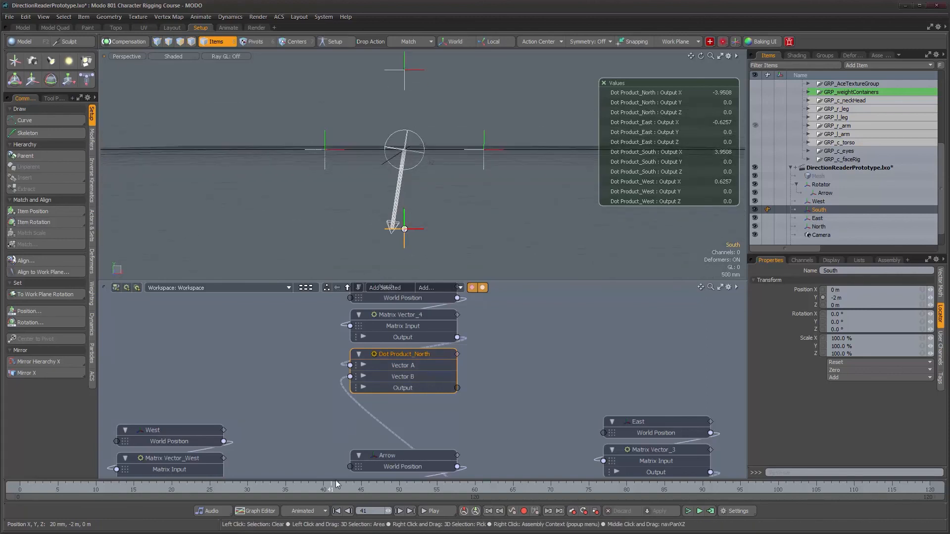
{"action": "left_click_drag", "start_coordinate": [330, 488], "coordinate": [316, 487]}
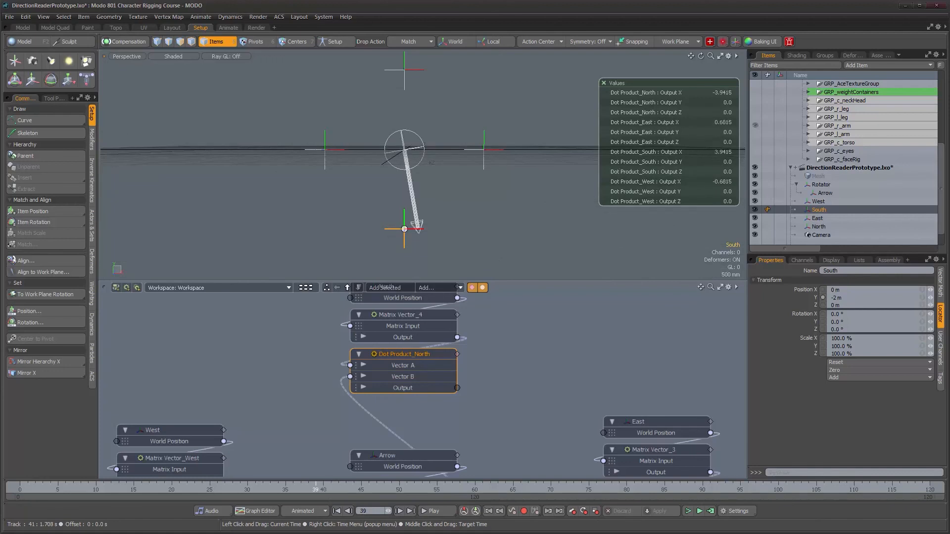
{"action": "left_click_drag", "start_coordinate": [338, 488], "coordinate": [315, 488]}
{"action": "left_click_drag", "start_coordinate": [316, 487], "coordinate": [331, 488]}
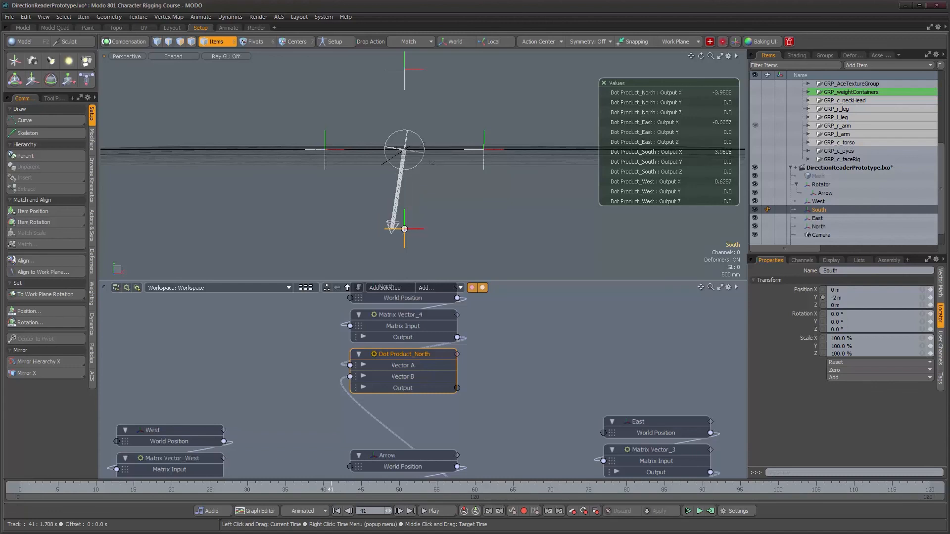
{"action": "key", "text": "Left"}
{"action": "key", "text": "Left"}
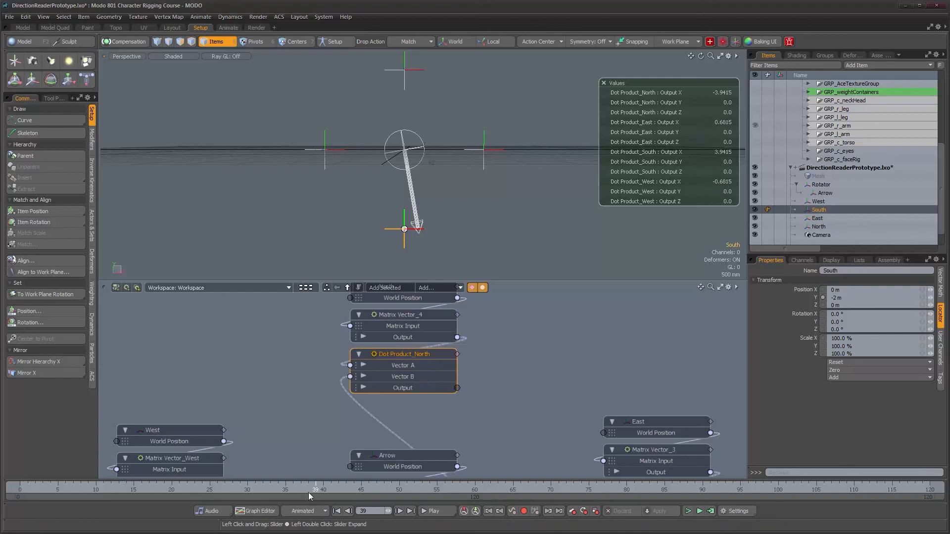
{"action": "left_click_drag", "start_coordinate": [316, 487], "coordinate": [331, 487]}
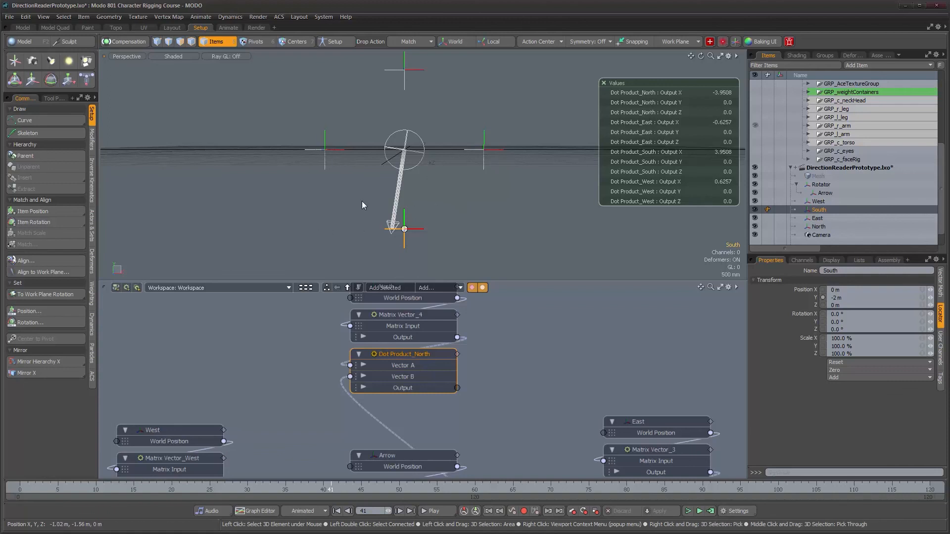
Return to frame 0 and examine the arrow's rest direction relative to the four locators from several angles
{"action": "left_click_drag", "start_coordinate": [461, 256], "coordinate": [405, 221], "text": "alt"}
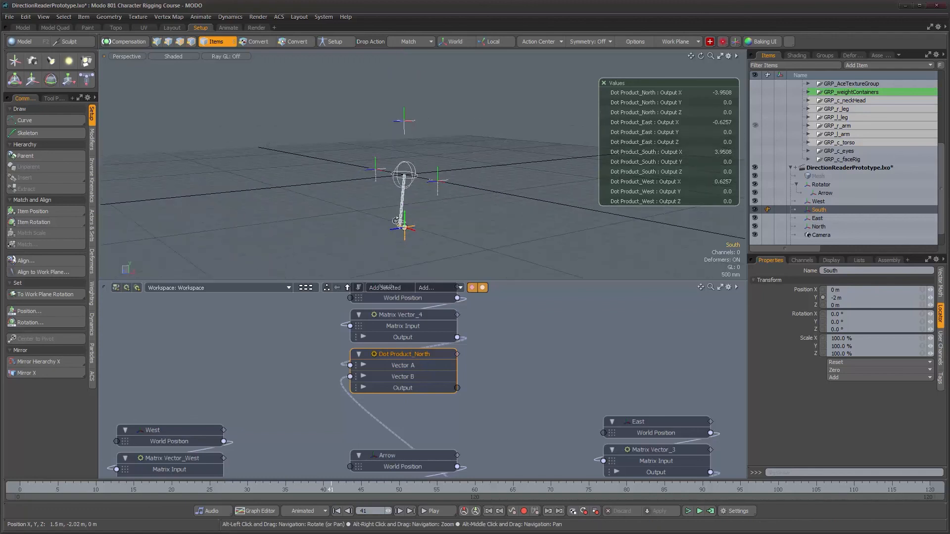
{"action": "mouse_move", "coordinate": [336, 494]}
{"action": "left_mouse_down"}
{"action": "mouse_move", "coordinate": [854, 494]}
{"action": "mouse_move", "coordinate": [20, 494]}
{"action": "left_mouse_up"}
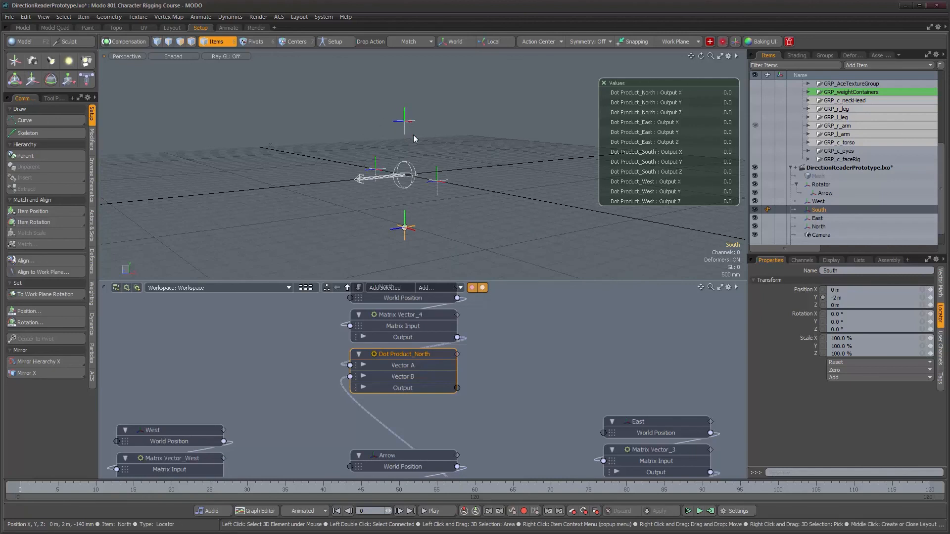
{"action": "mouse_move", "coordinate": [408, 197]}
{"action": "left_mouse_down", "text": "alt"}
{"action": "mouse_move", "coordinate": [462, 204]}
{"action": "mouse_move", "coordinate": [400, 214]}
{"action": "left_mouse_up", "text": "alt"}
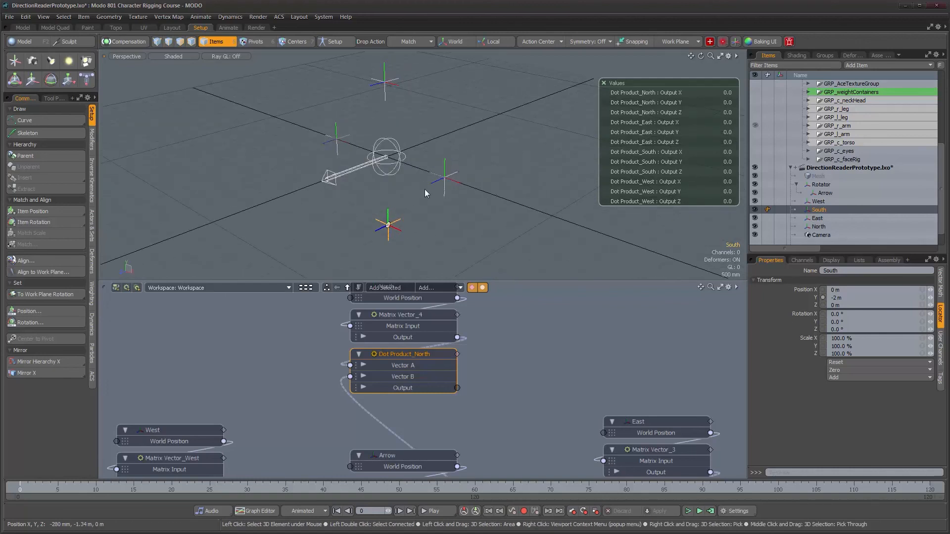
{"action": "left_click_drag", "start_coordinate": [447, 198], "coordinate": [413, 209], "text": "alt"}
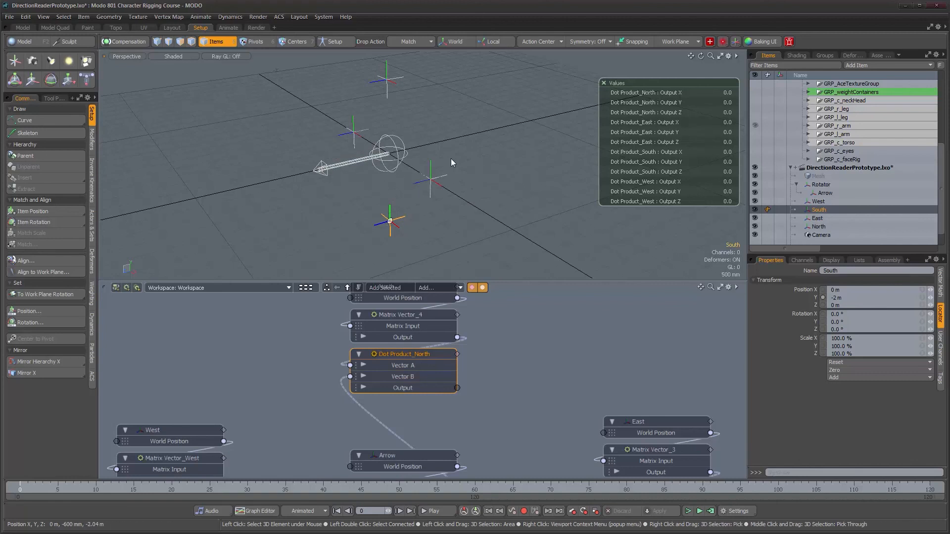
{"action": "left_click_drag", "start_coordinate": [492, 206], "coordinate": [452, 196], "text": "alt"}
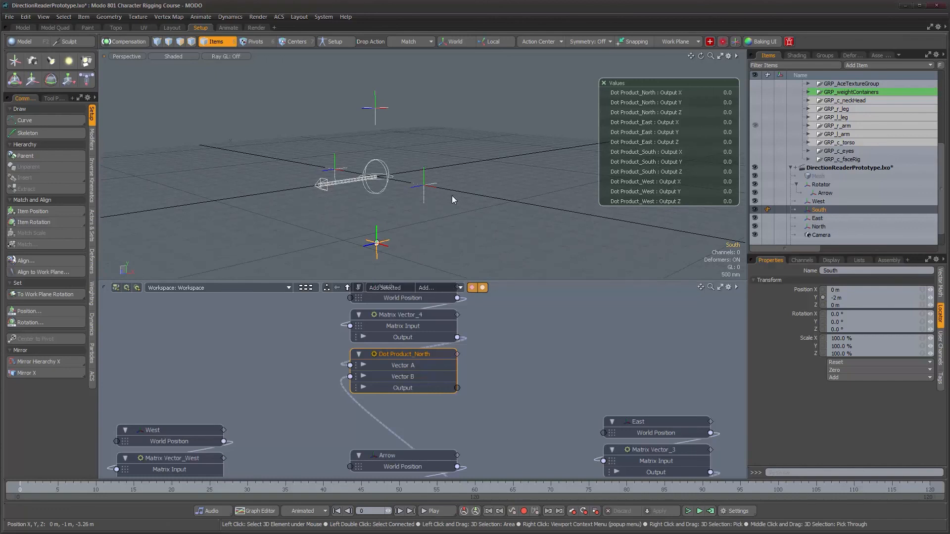
Clear the South locator's selection and inspect the Dot Product_North node up close in the schematic
{"action": "left_click_drag", "start_coordinate": [520, 399], "coordinate": [464, 382], "text": "ctrl+alt"}
{"action": "left_click_drag", "start_coordinate": [464, 381], "coordinate": [407, 366], "text": "ctrl+alt"}
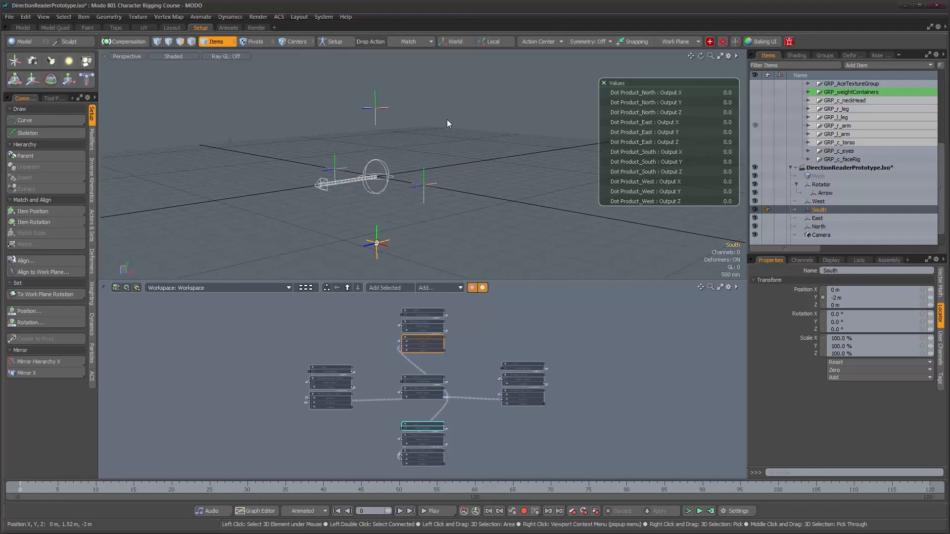
{"action": "left_click", "coordinate": [483, 230]}
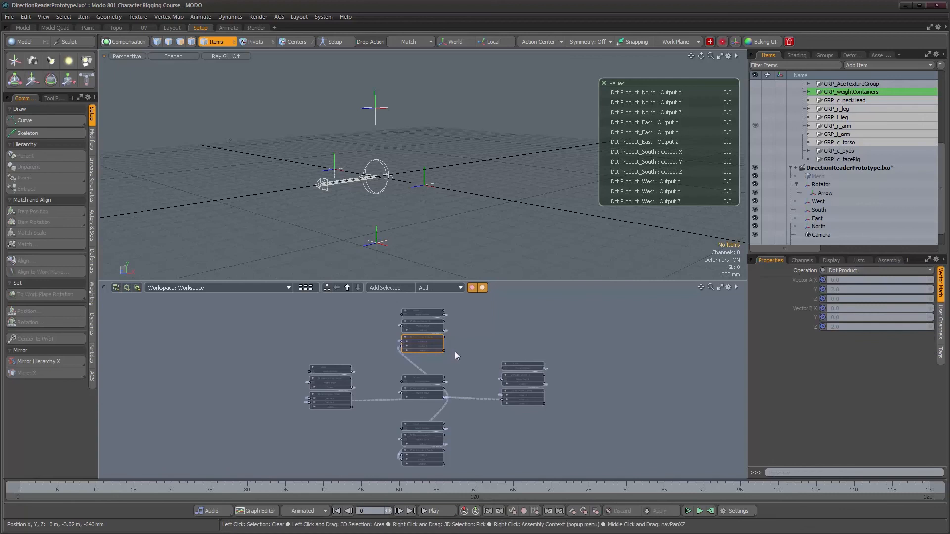
{"action": "right_click_drag", "start_coordinate": [424, 337], "coordinate": [501, 349], "text": "alt"}
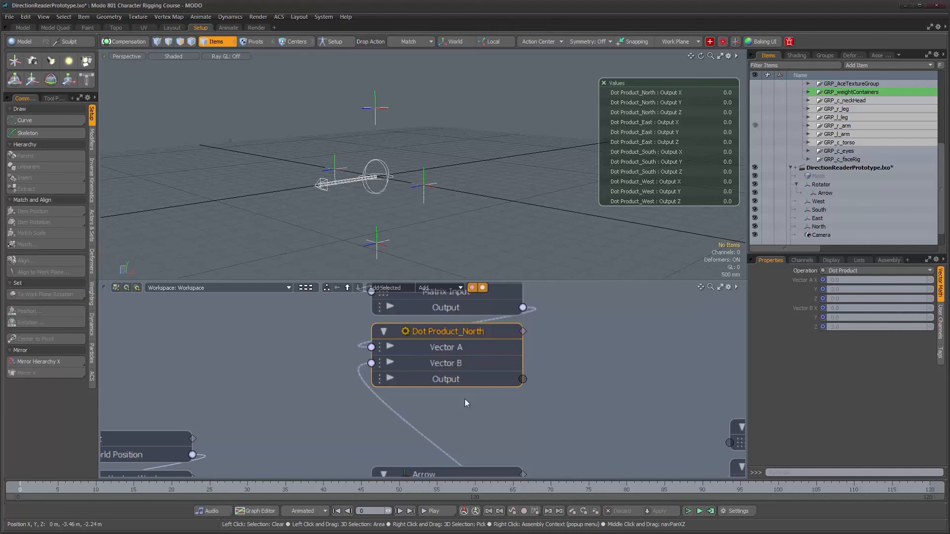
{"action": "left_click_drag", "start_coordinate": [450, 214], "coordinate": [449, 247], "text": "alt"}
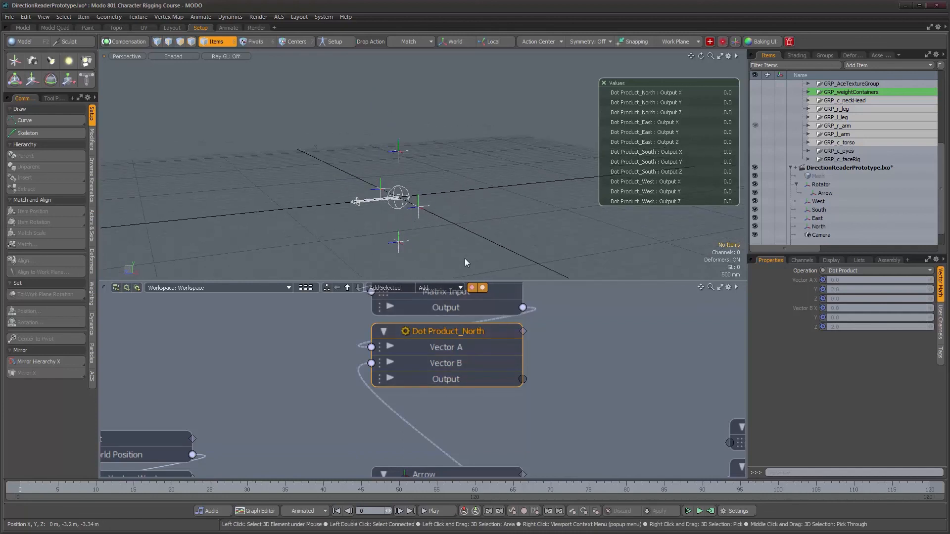